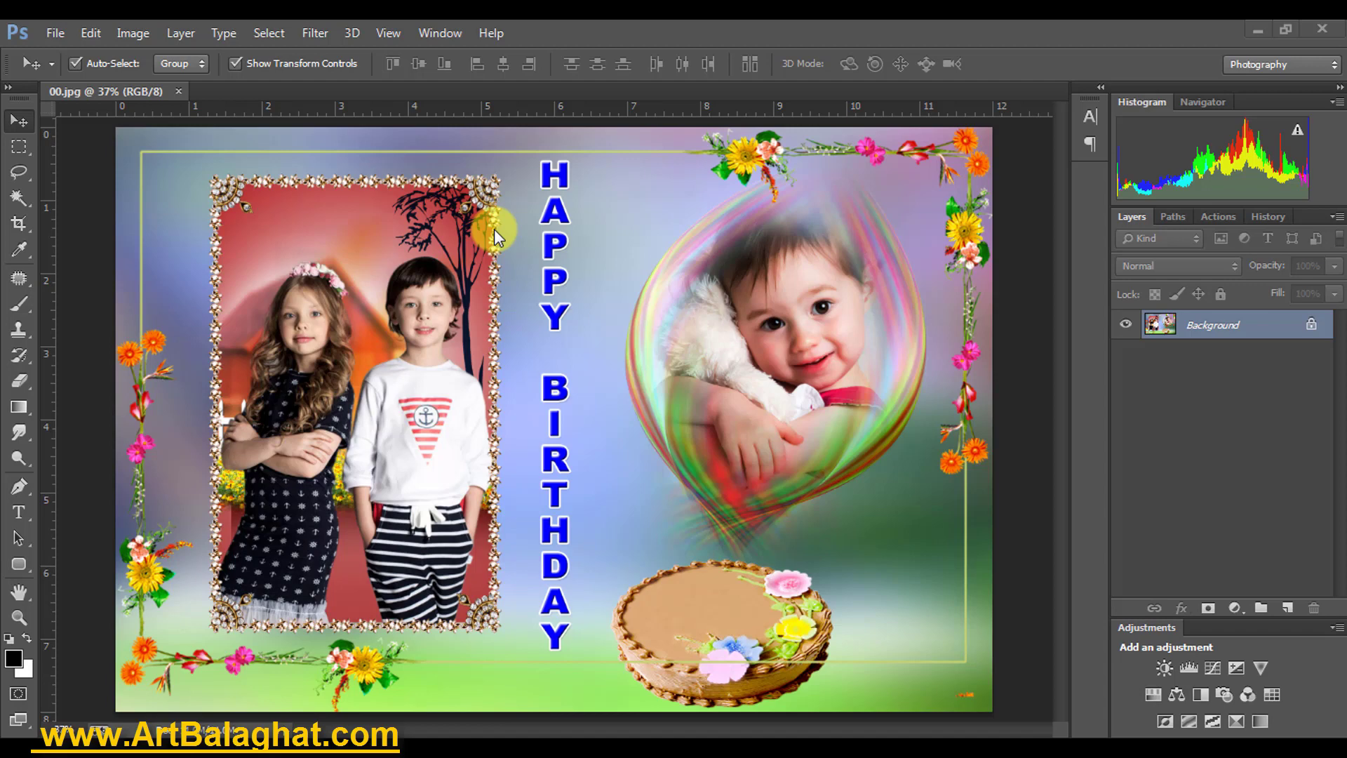
Close 00.jpg, then drag 01, fghfgh and ghh from Explorer into Photoshop.
{"action": "left_click", "coordinate": [179, 91]}
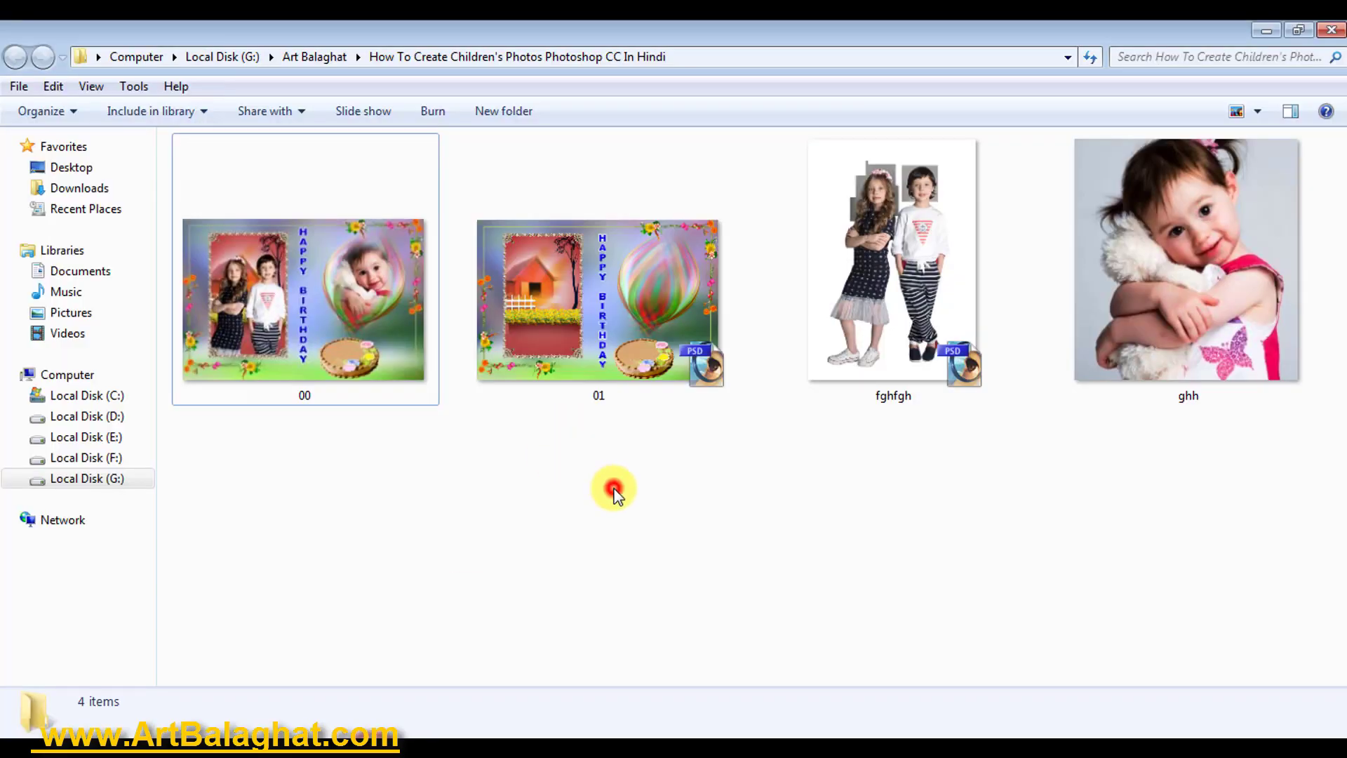
{"action": "left_click_drag", "start_coordinate": [615, 492], "coordinate": [1309, 226]}
{"action": "left_click_drag", "start_coordinate": [436, 316], "coordinate": [1326, 317]}
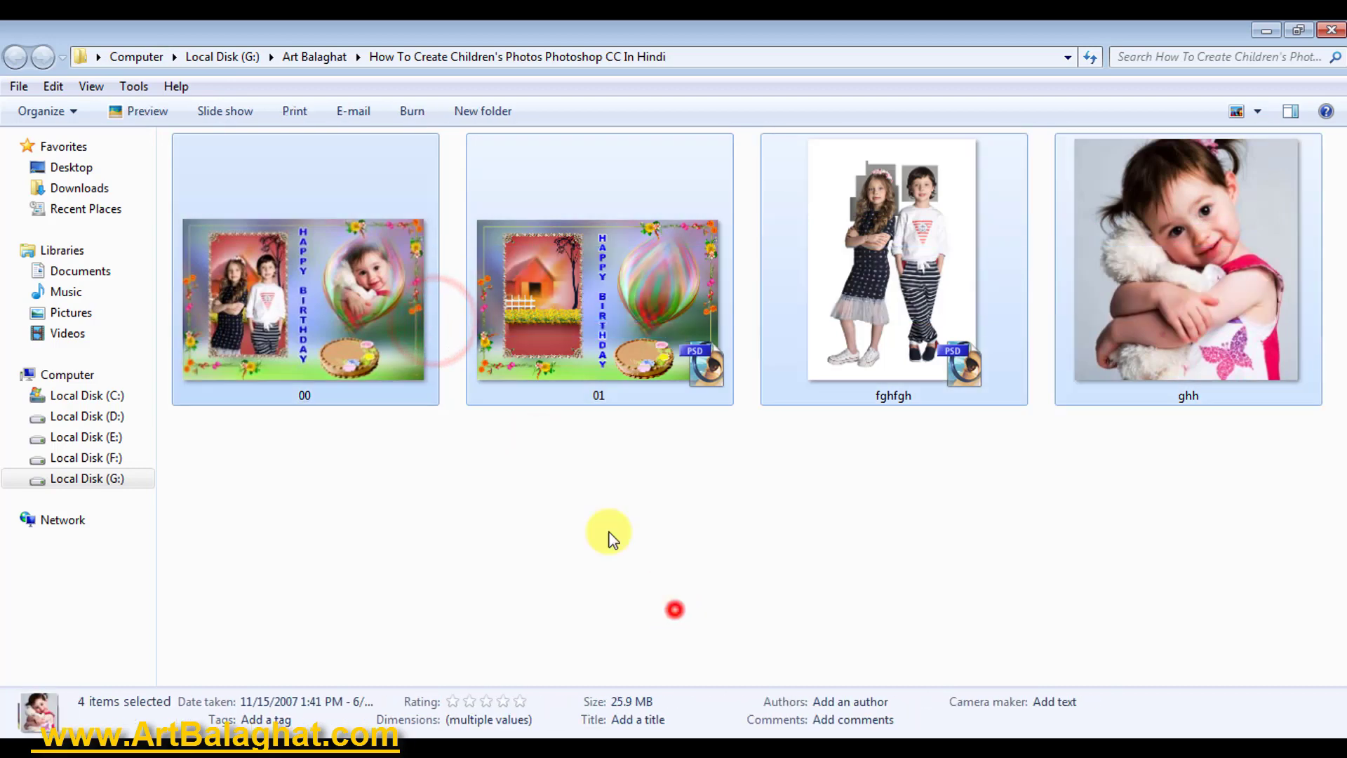
{"action": "left_click", "coordinate": [339, 372]}
{"action": "left_click", "coordinate": [301, 385], "text": "ctrl"}
{"action": "left_click_drag", "start_coordinate": [582, 445], "coordinate": [1313, 232]}
{"action": "mouse_move", "coordinate": [612, 321]}
{"action": "left_mouse_down"}
{"action": "mouse_move", "coordinate": [449, 716]}
{"action": "mouse_move", "coordinate": [513, 293]}
{"action": "left_mouse_up"}
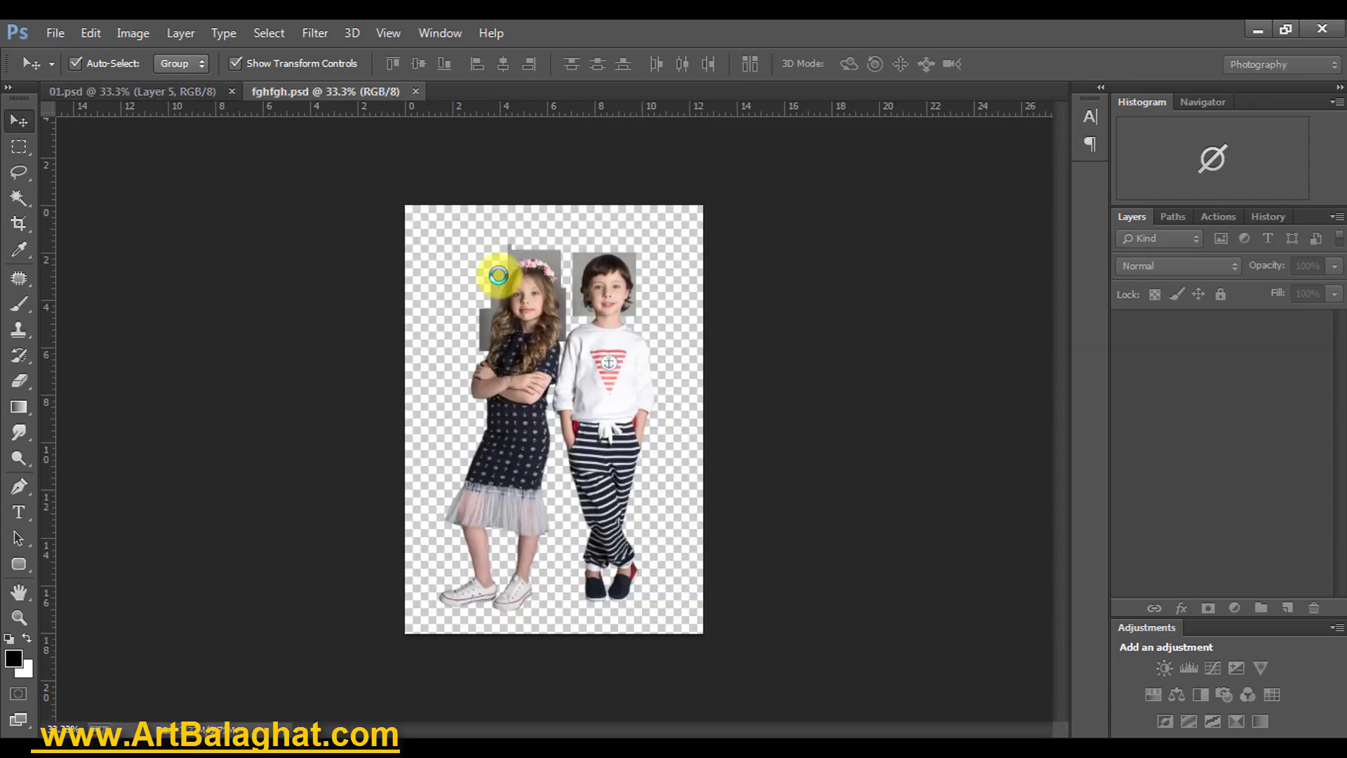
In 01.psd's Image Size dialog, enter height 9 and turn off resampling.
{"action": "left_click", "coordinate": [156, 91]}
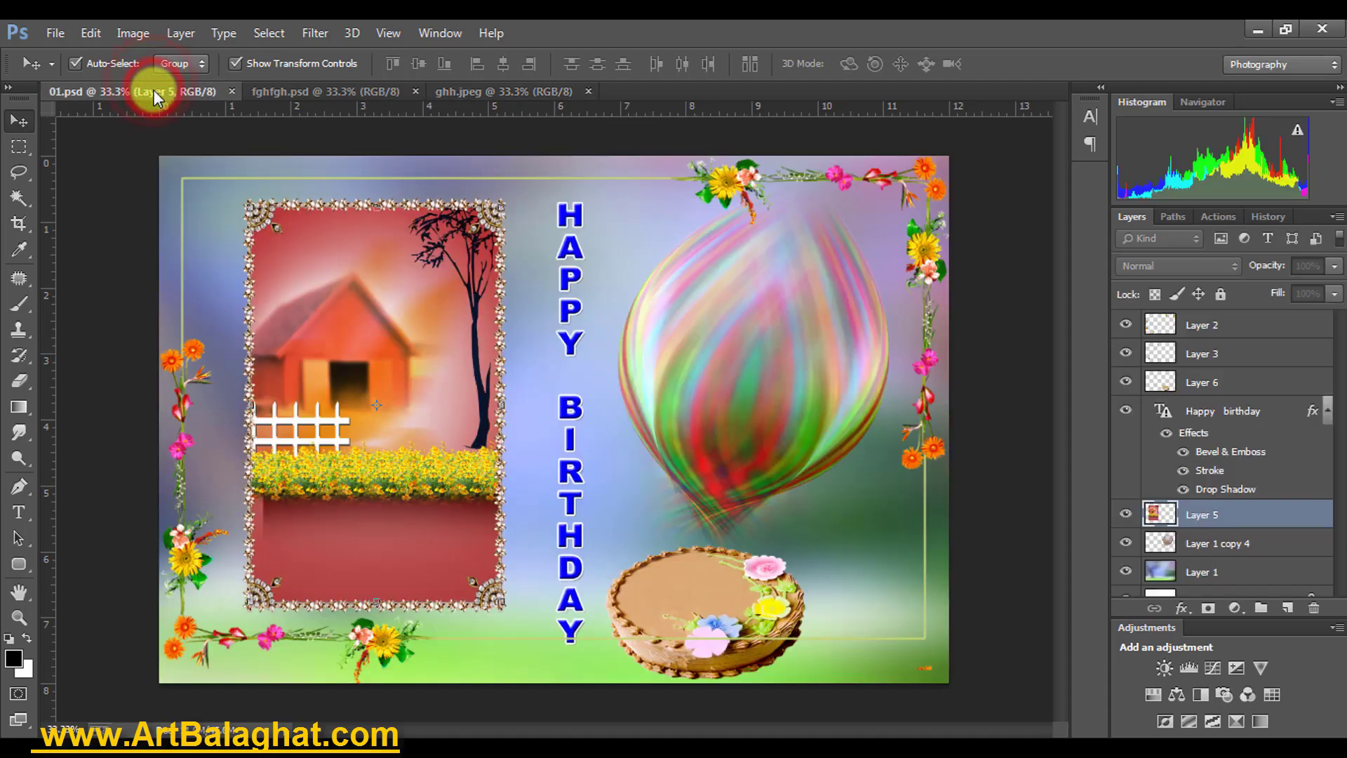
{"action": "left_click", "coordinate": [133, 33]}
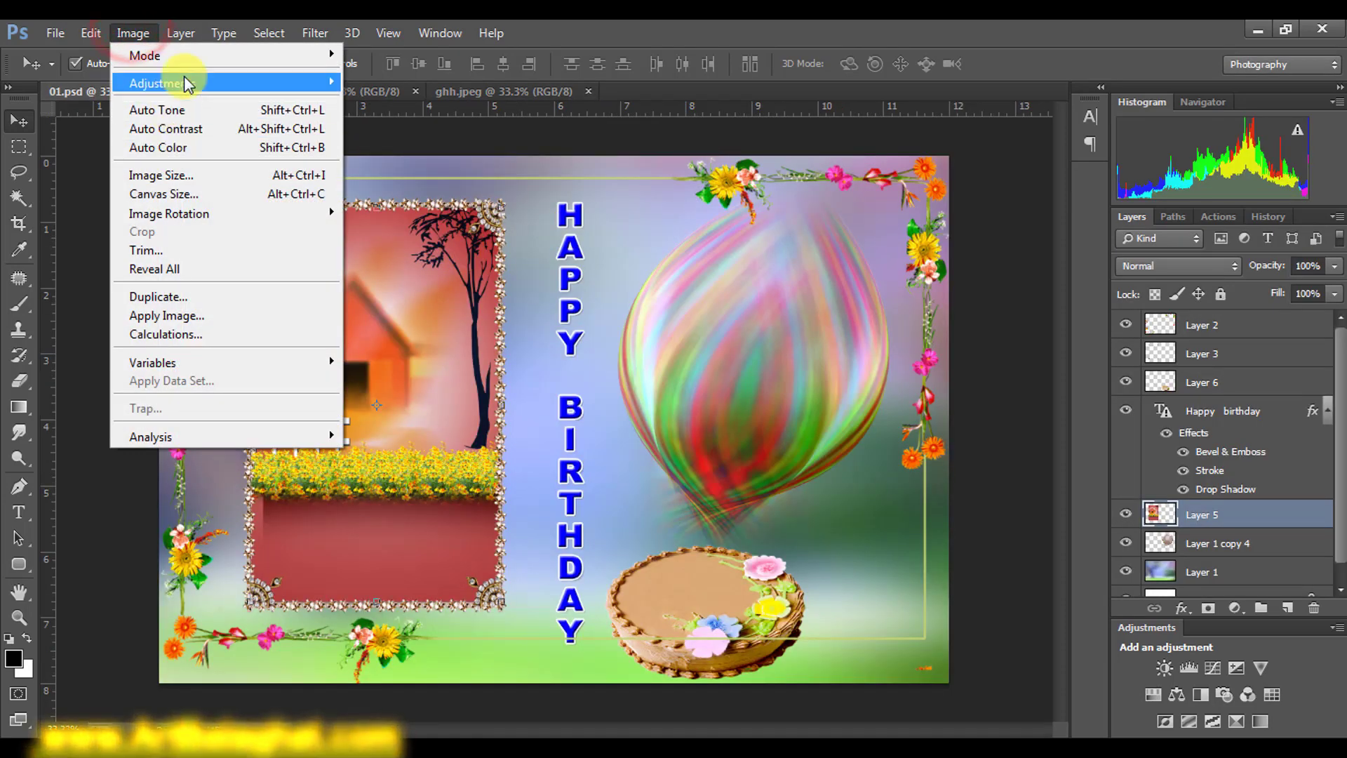
{"action": "left_click", "coordinate": [191, 175]}
{"action": "mouse_move", "coordinate": [511, 314]}
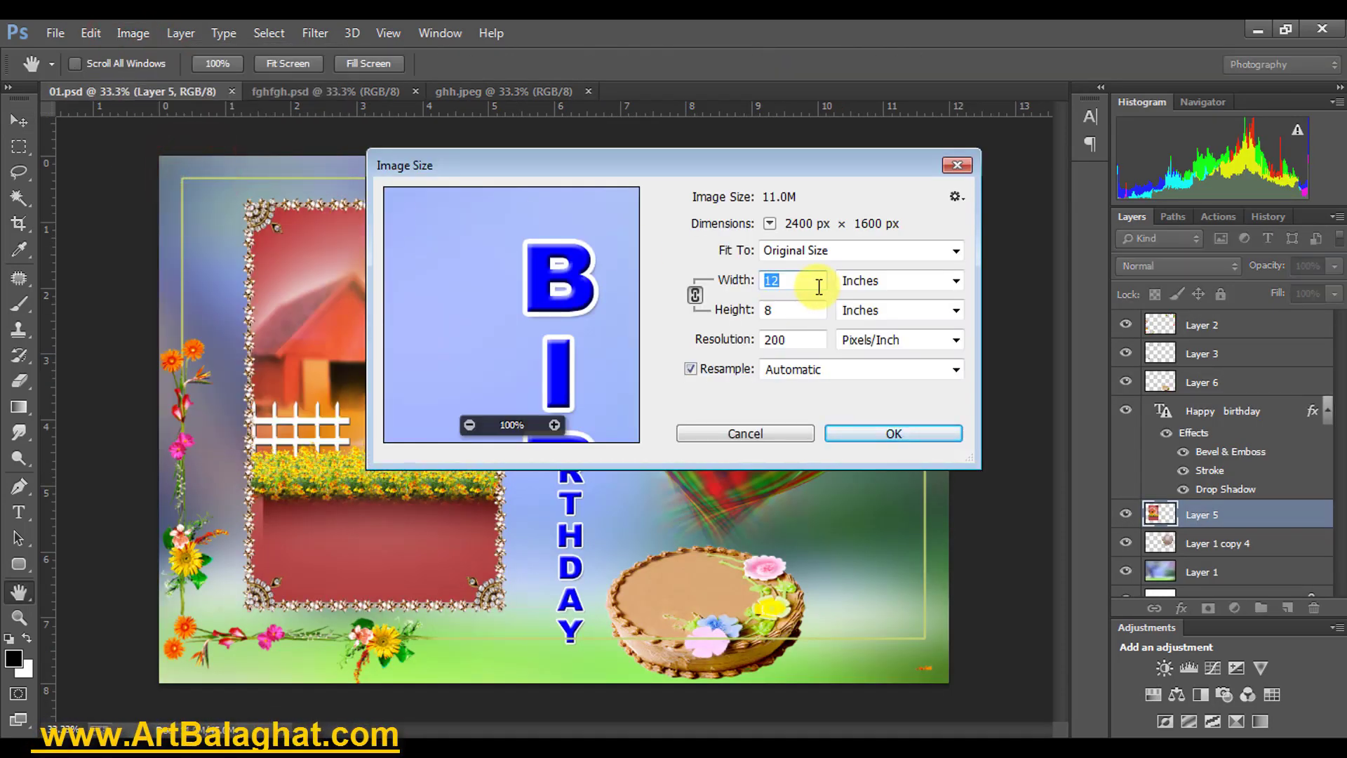
{"action": "type", "text": "13.5"}
{"action": "key", "text": "Tab"}
{"action": "type", "text": "9"}
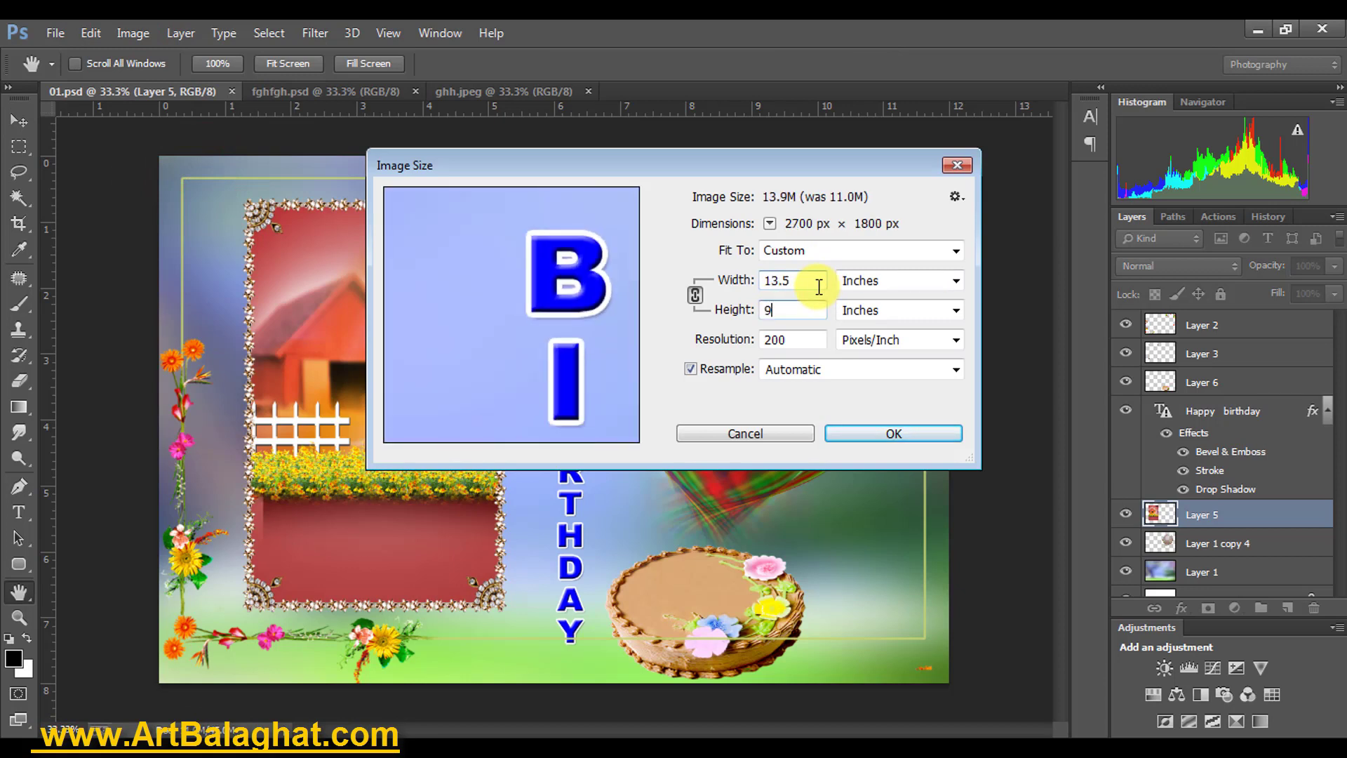
{"action": "left_click", "coordinate": [723, 369]}
Unlink proportions, set width 16 in and resolution 150, and accept the text rerender.
{"action": "double_click", "coordinate": [805, 278]}
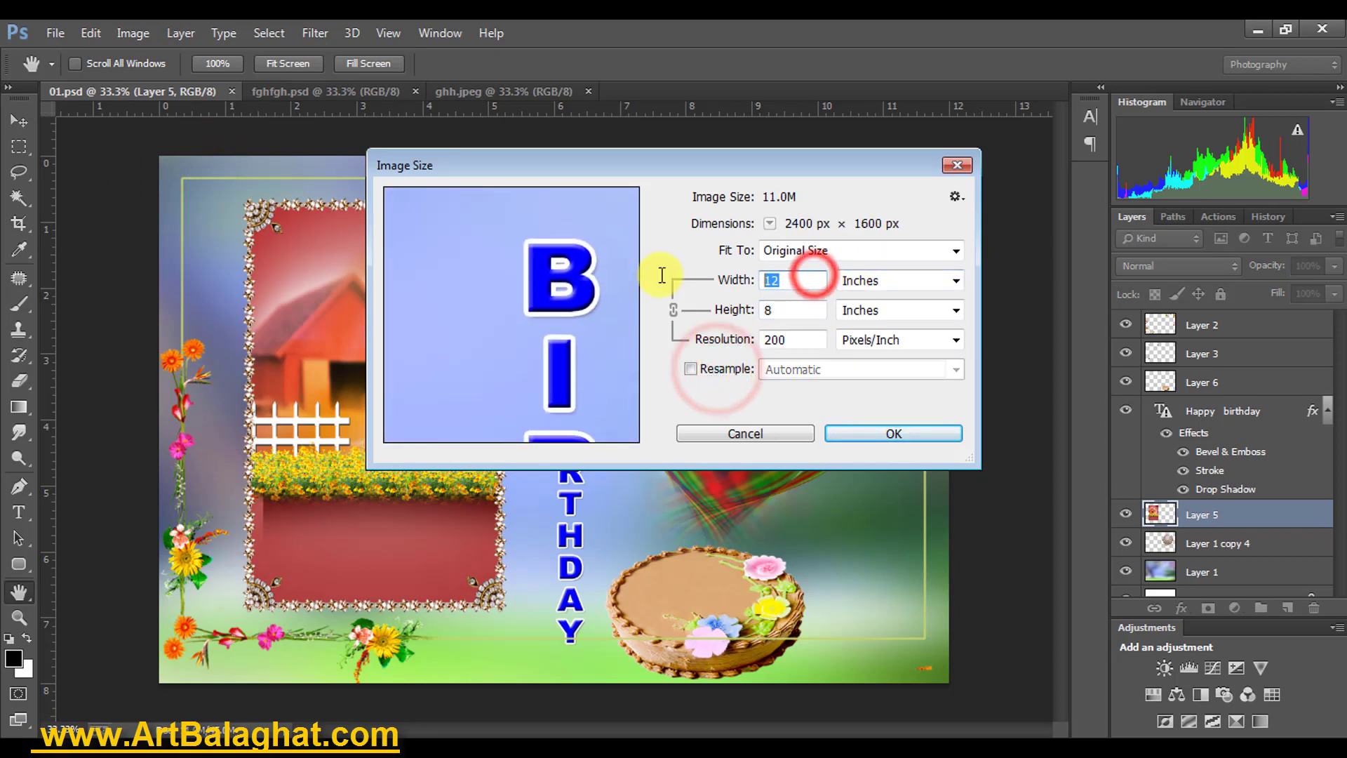
{"action": "type", "text": "1"}
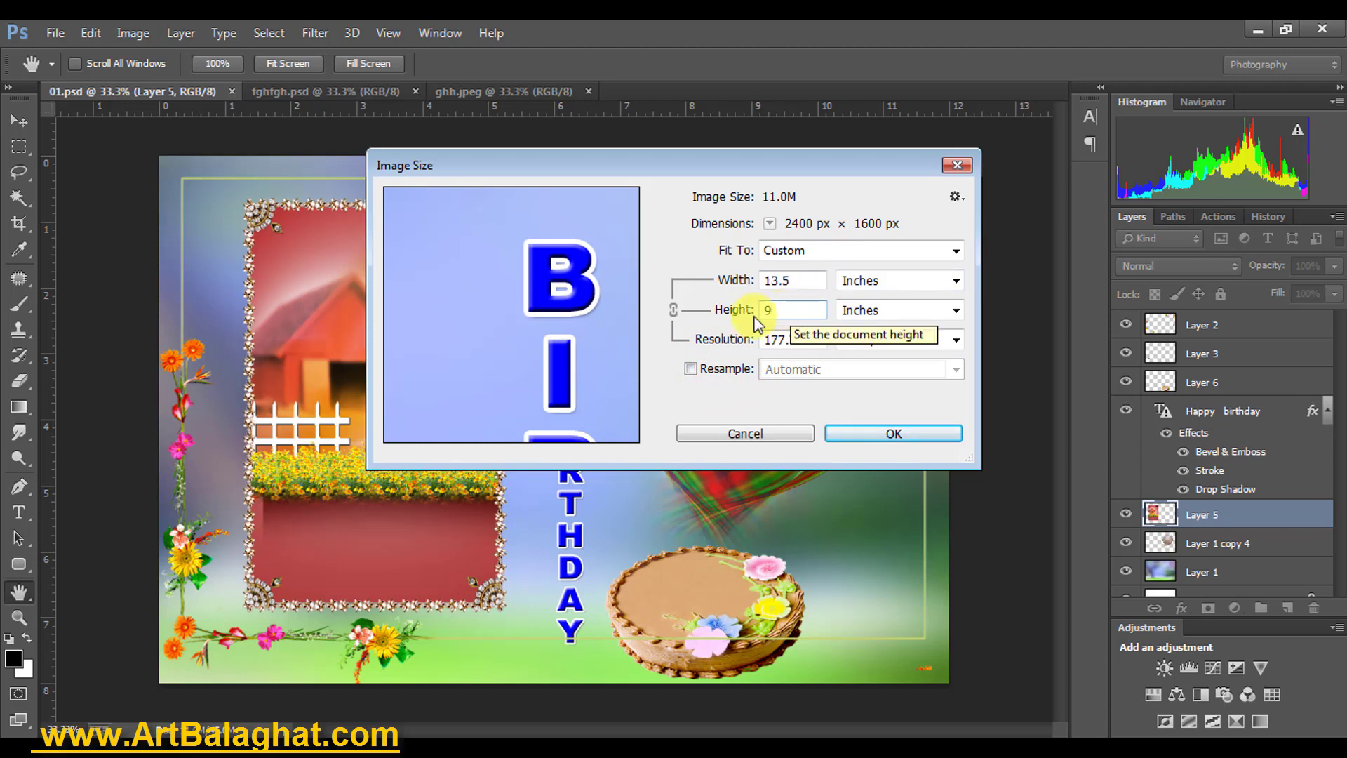
{"action": "left_click", "coordinate": [675, 309]}
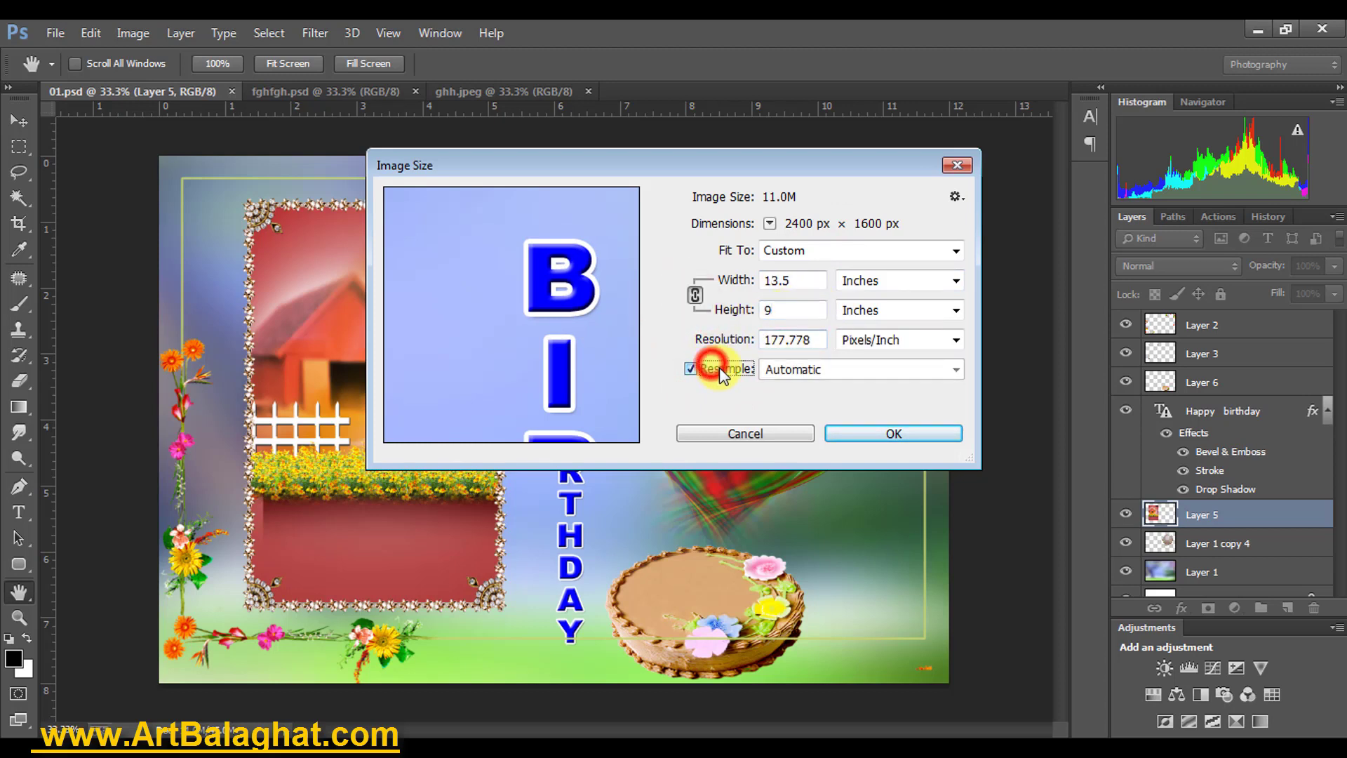
{"action": "left_click_drag", "start_coordinate": [804, 280], "coordinate": [702, 286]}
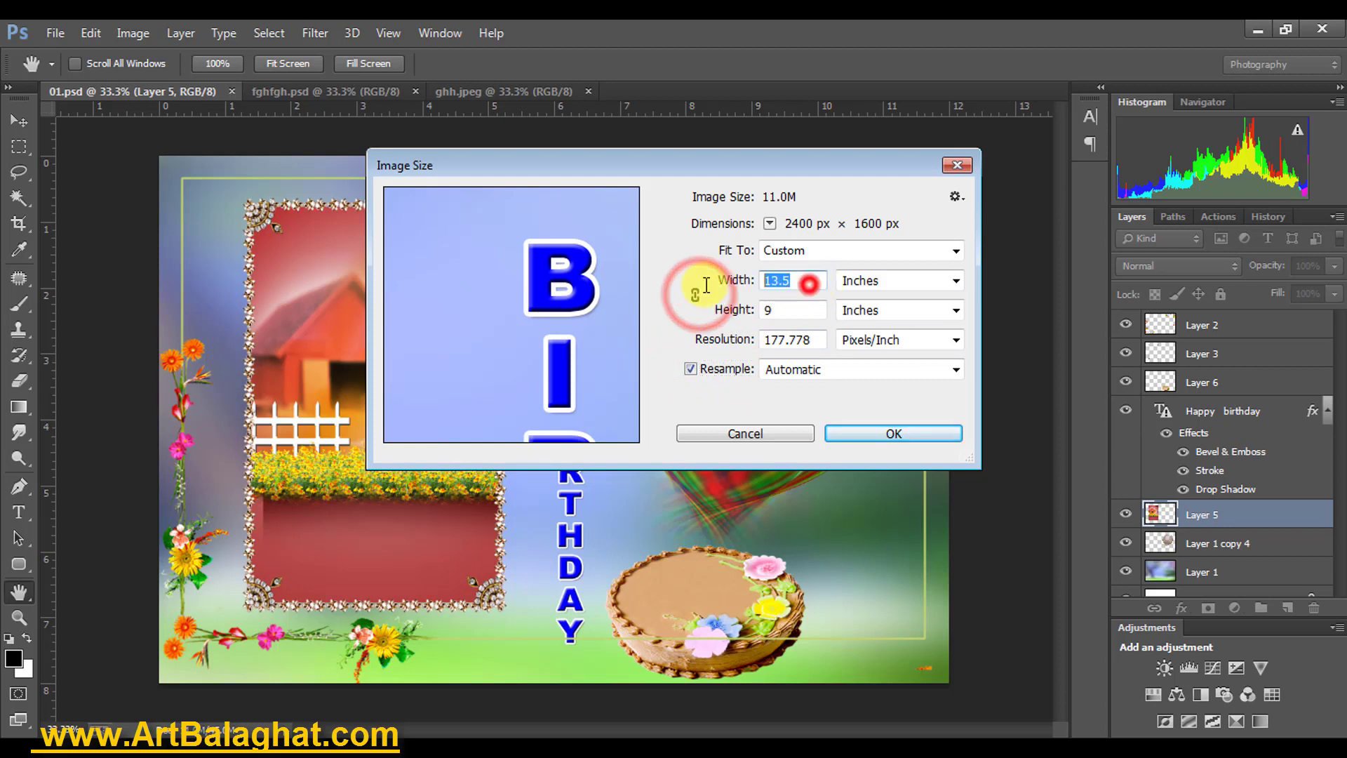
{"action": "type", "text": "16"}
{"action": "key", "text": "Tab"}
{"action": "key", "text": "Tab"}
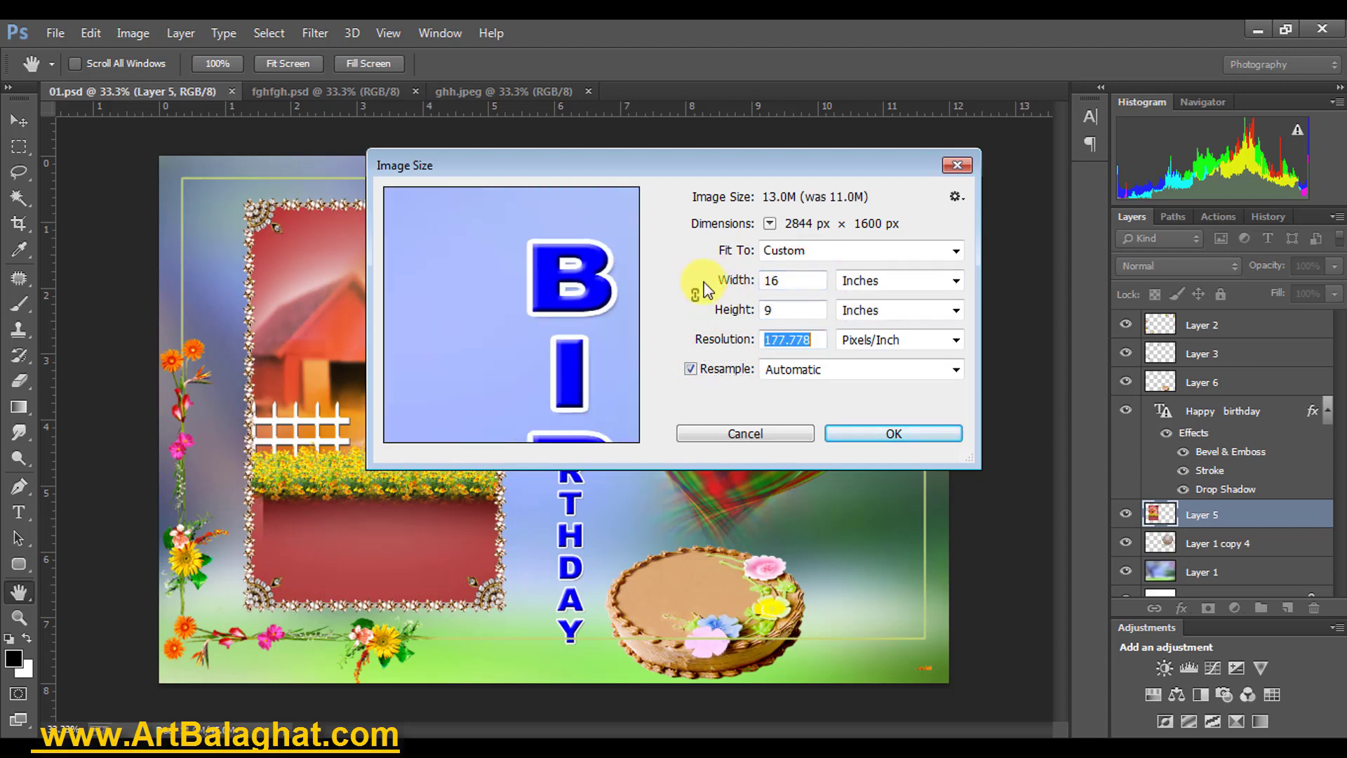
{"action": "type", "text": "150"}
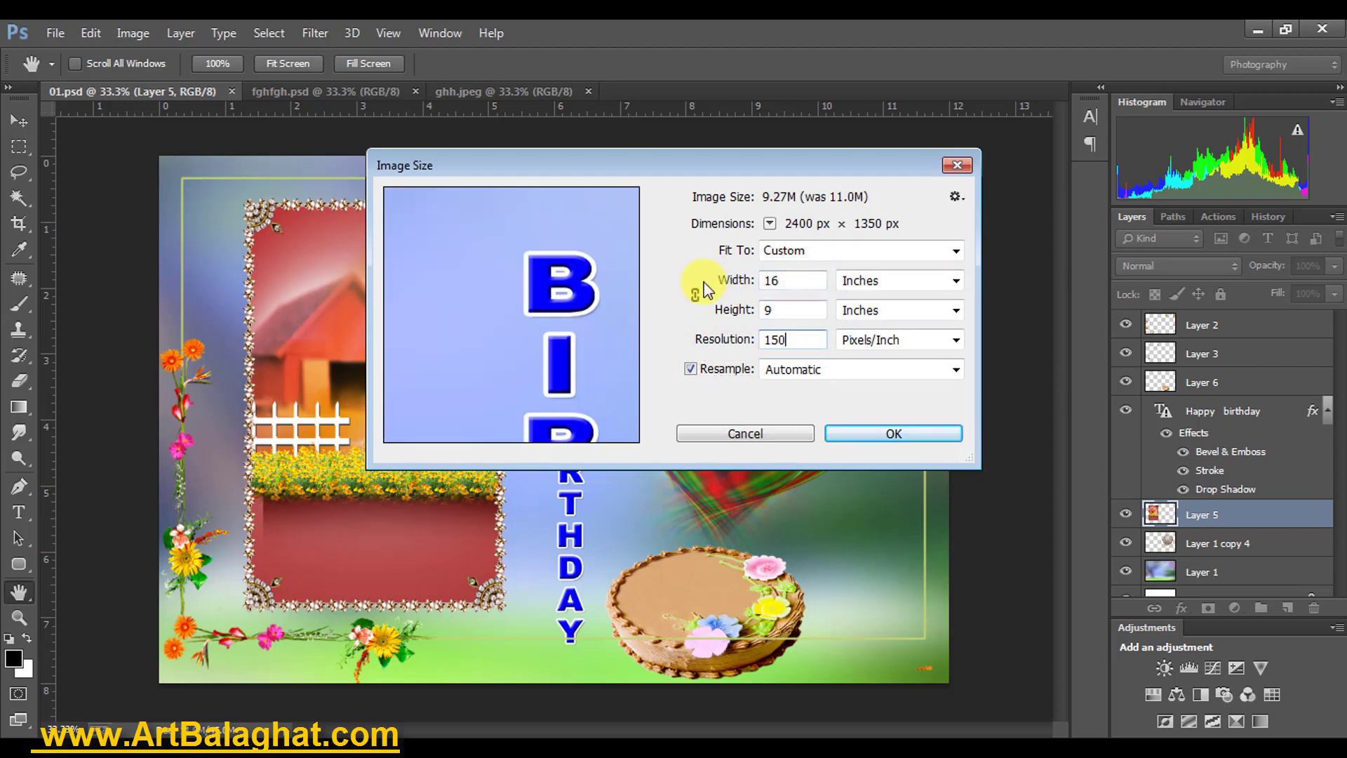
{"action": "left_click", "coordinate": [858, 432]}
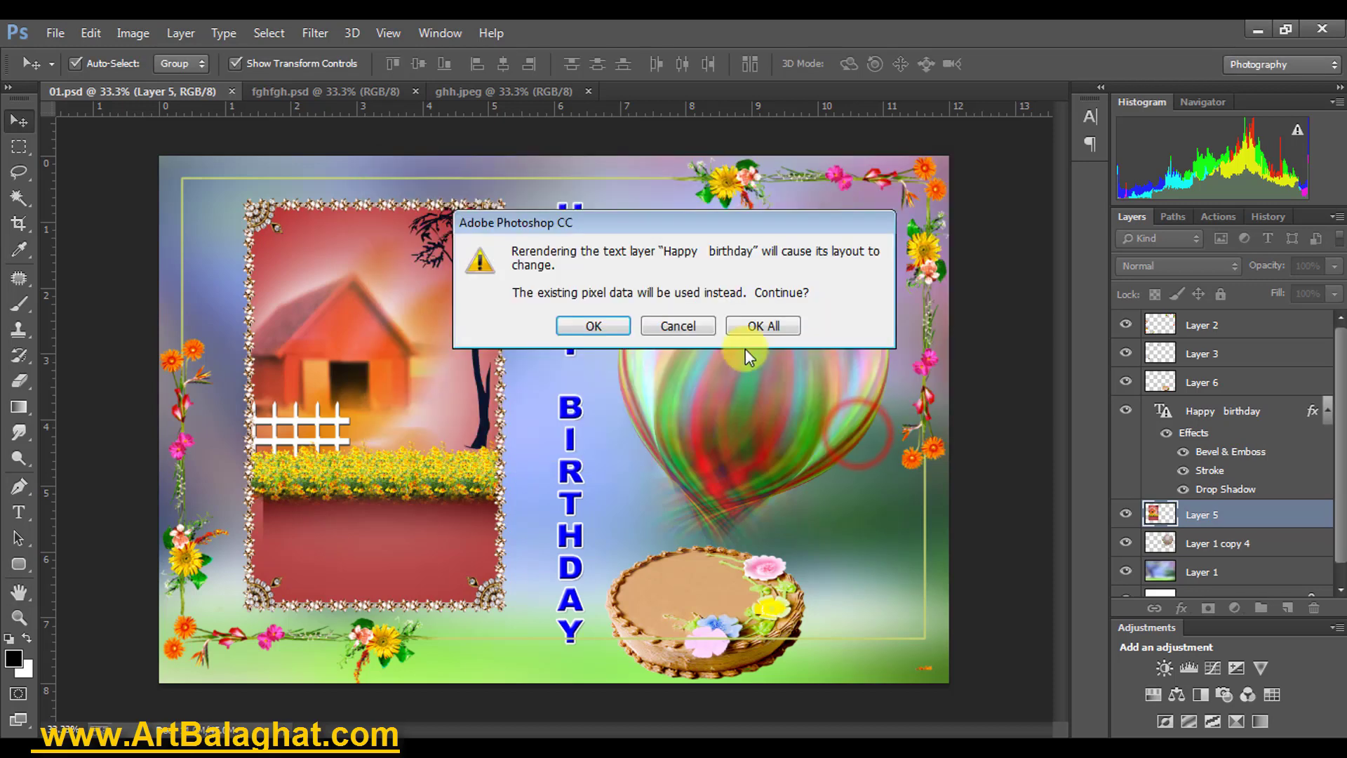
{"action": "left_click", "coordinate": [752, 326]}
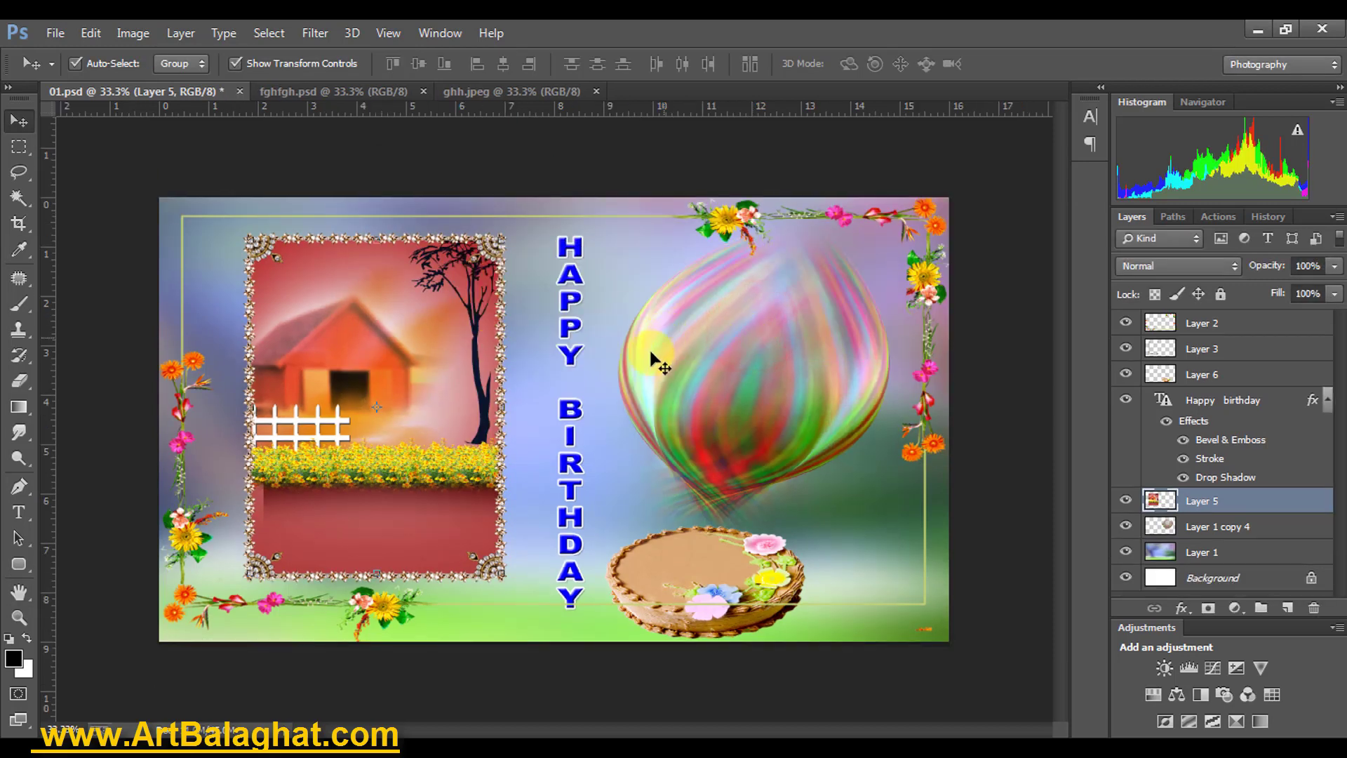
Fit the card on screen, shift HAPPY BIRTHDAY left, and shrink the cake beside it.
{"action": "right_click", "coordinate": [531, 356]}
{"action": "left_click", "coordinate": [555, 361]}
{"action": "left_click_drag", "start_coordinate": [566, 344], "coordinate": [542, 346]}
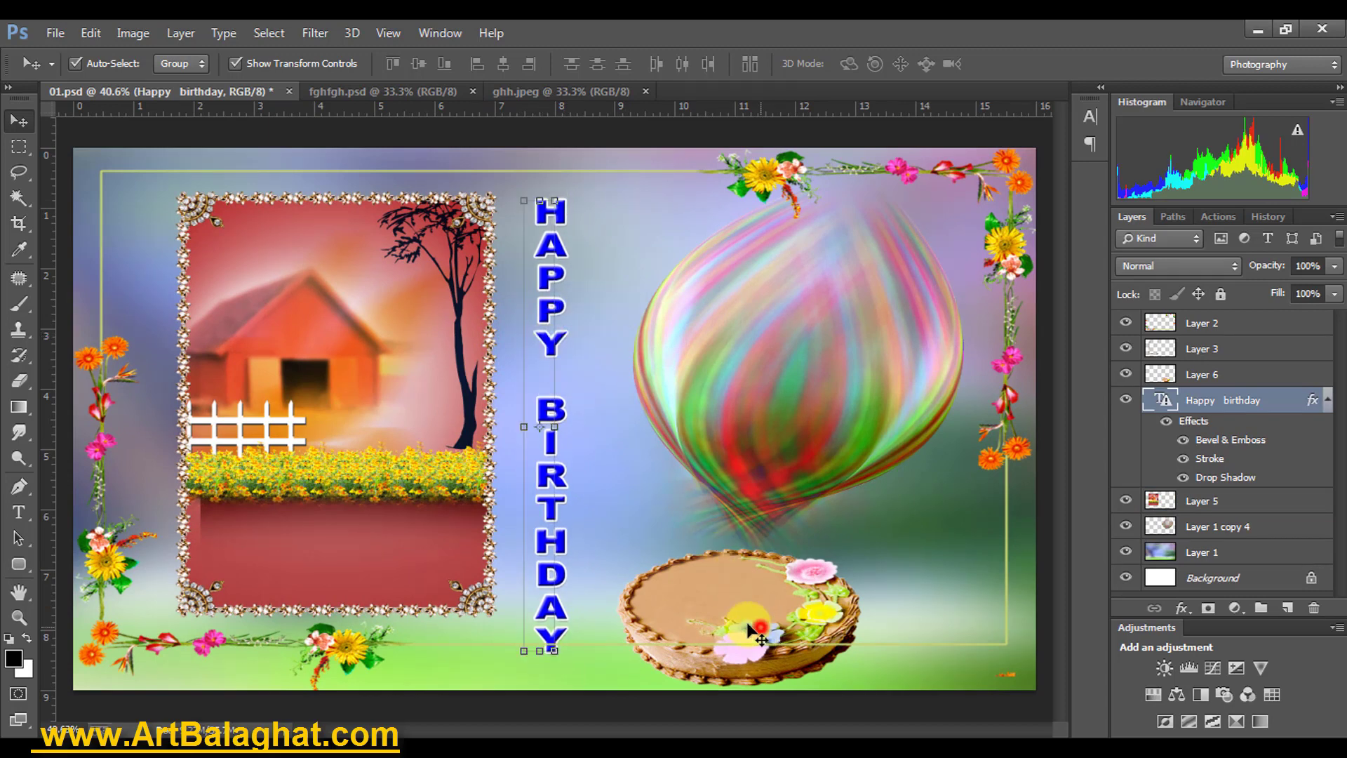
{"action": "mouse_move", "coordinate": [808, 605]}
{"action": "left_mouse_down"}
{"action": "mouse_move", "coordinate": [756, 557]}
{"action": "mouse_move", "coordinate": [705, 583]}
{"action": "mouse_move", "coordinate": [703, 563]}
{"action": "left_mouse_up"}
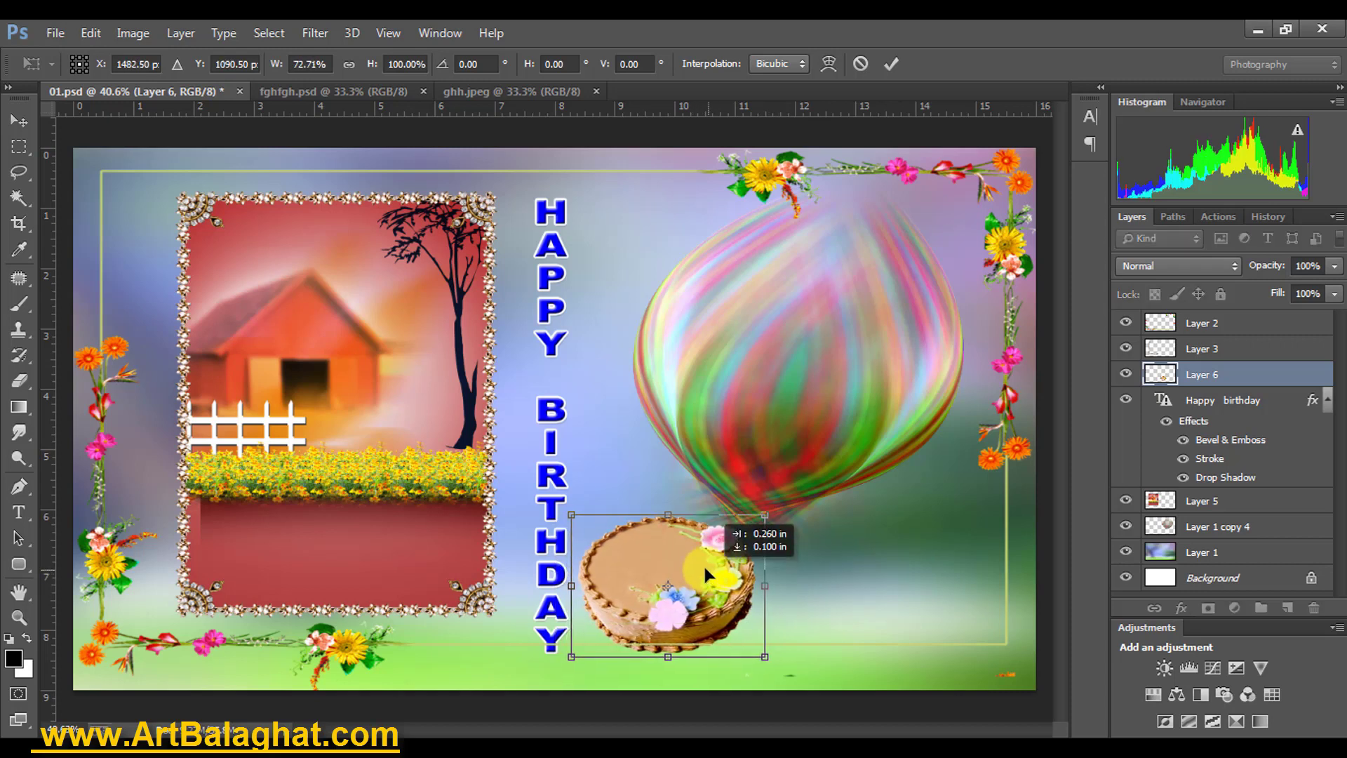
{"action": "left_click_drag", "start_coordinate": [763, 511], "coordinate": [737, 520]}
{"action": "double_click", "coordinate": [709, 559]}
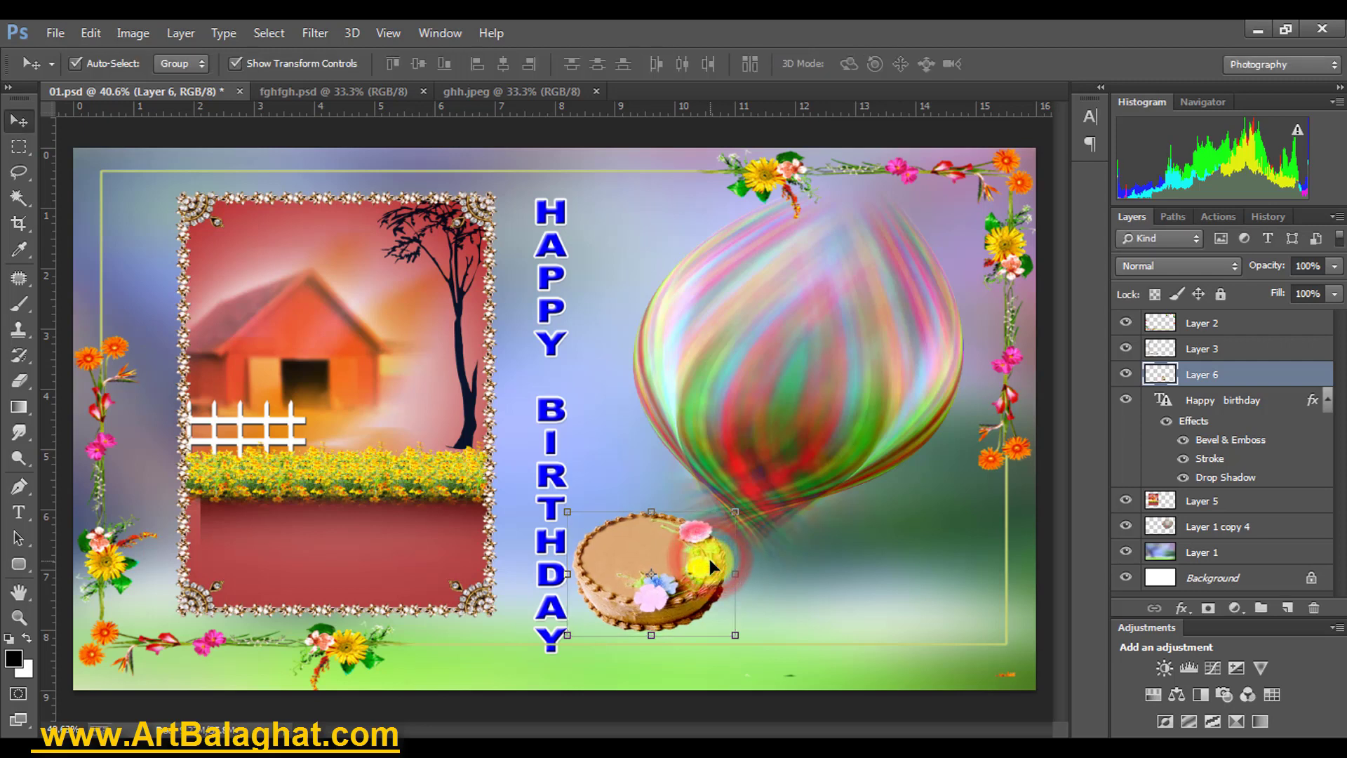
Reposition the balloon and stretch it taller.
{"action": "left_click_drag", "start_coordinate": [793, 424], "coordinate": [811, 438]}
{"action": "left_click_drag", "start_coordinate": [795, 595], "coordinate": [797, 621]}
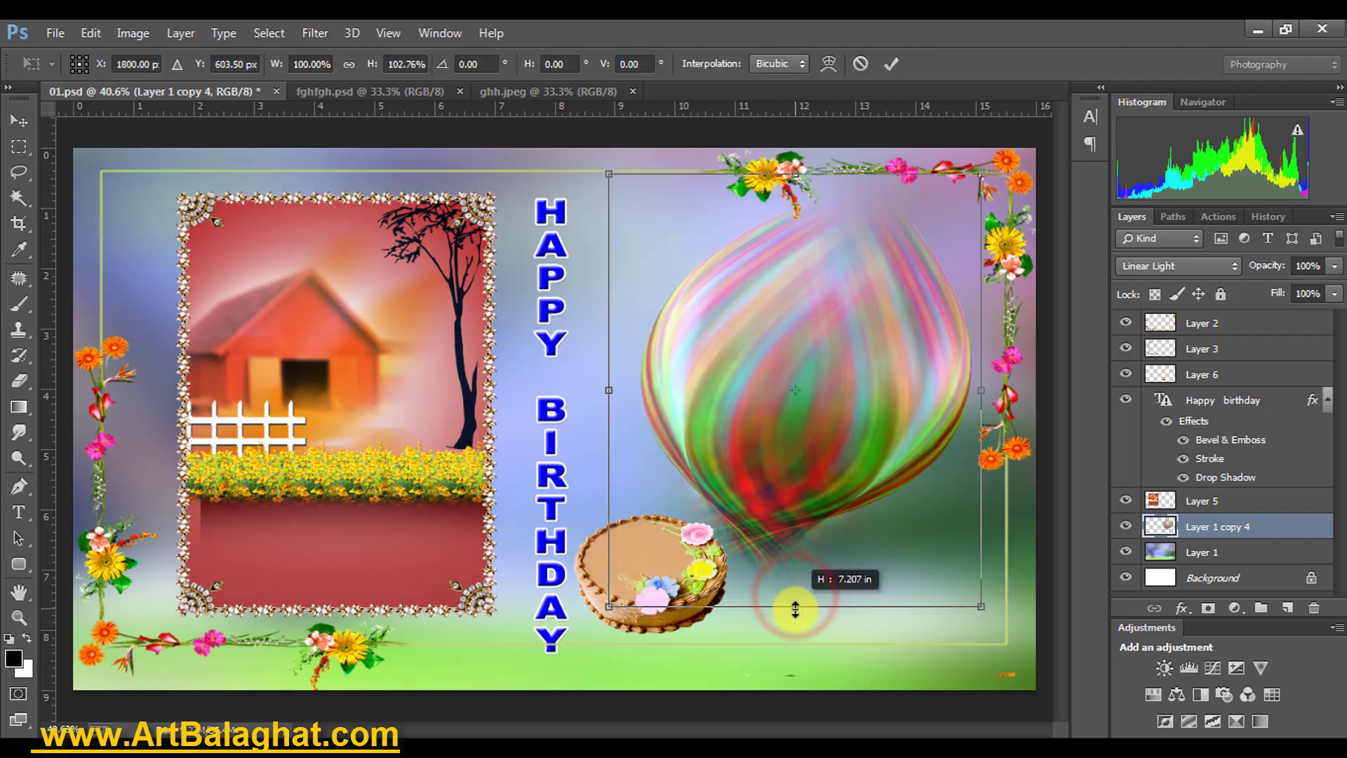
{"action": "left_click_drag", "start_coordinate": [795, 445], "coordinate": [848, 445]}
{"action": "key", "text": "Return"}
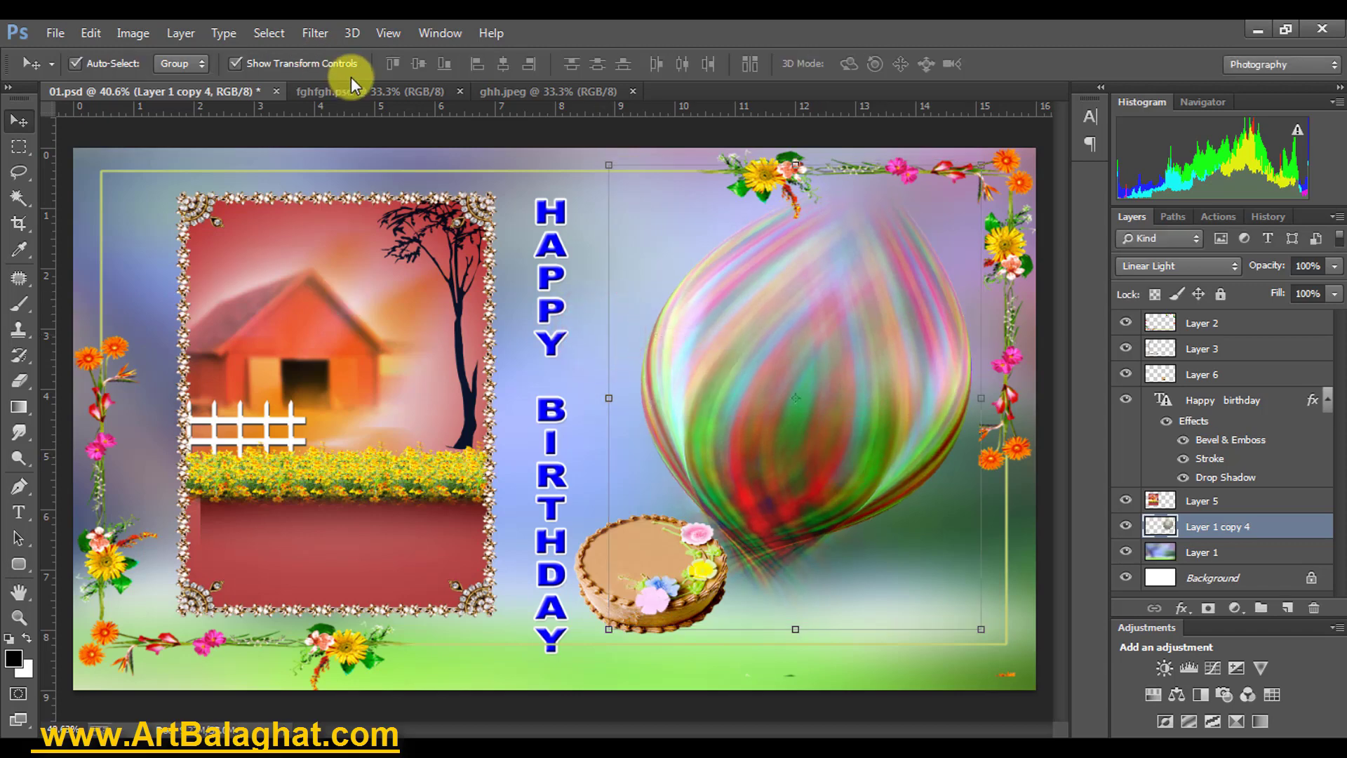
Copy the entire ghh.jpeg photo and close that document.
{"action": "left_click", "coordinate": [379, 95]}
{"action": "left_click", "coordinate": [523, 91]}
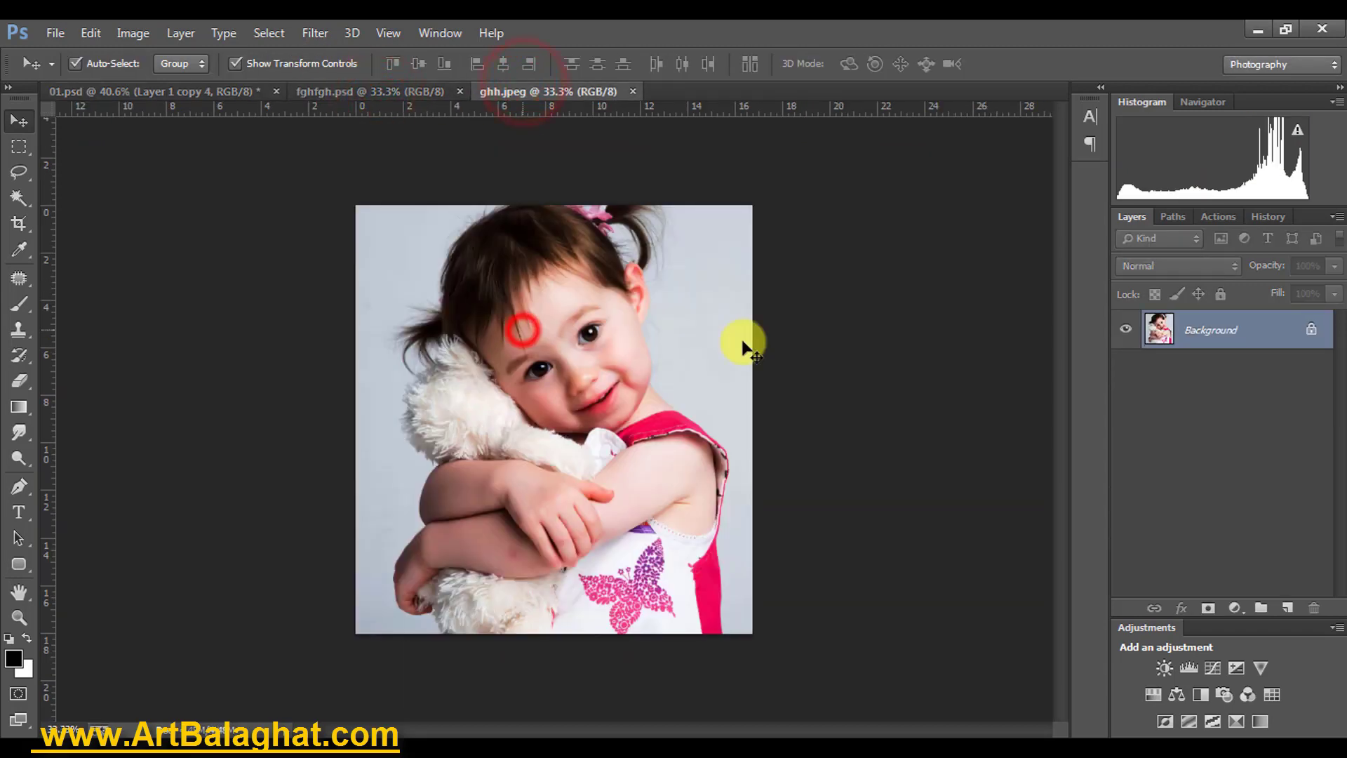
{"action": "left_click", "coordinate": [288, 38]}
{"action": "left_click", "coordinate": [292, 52]}
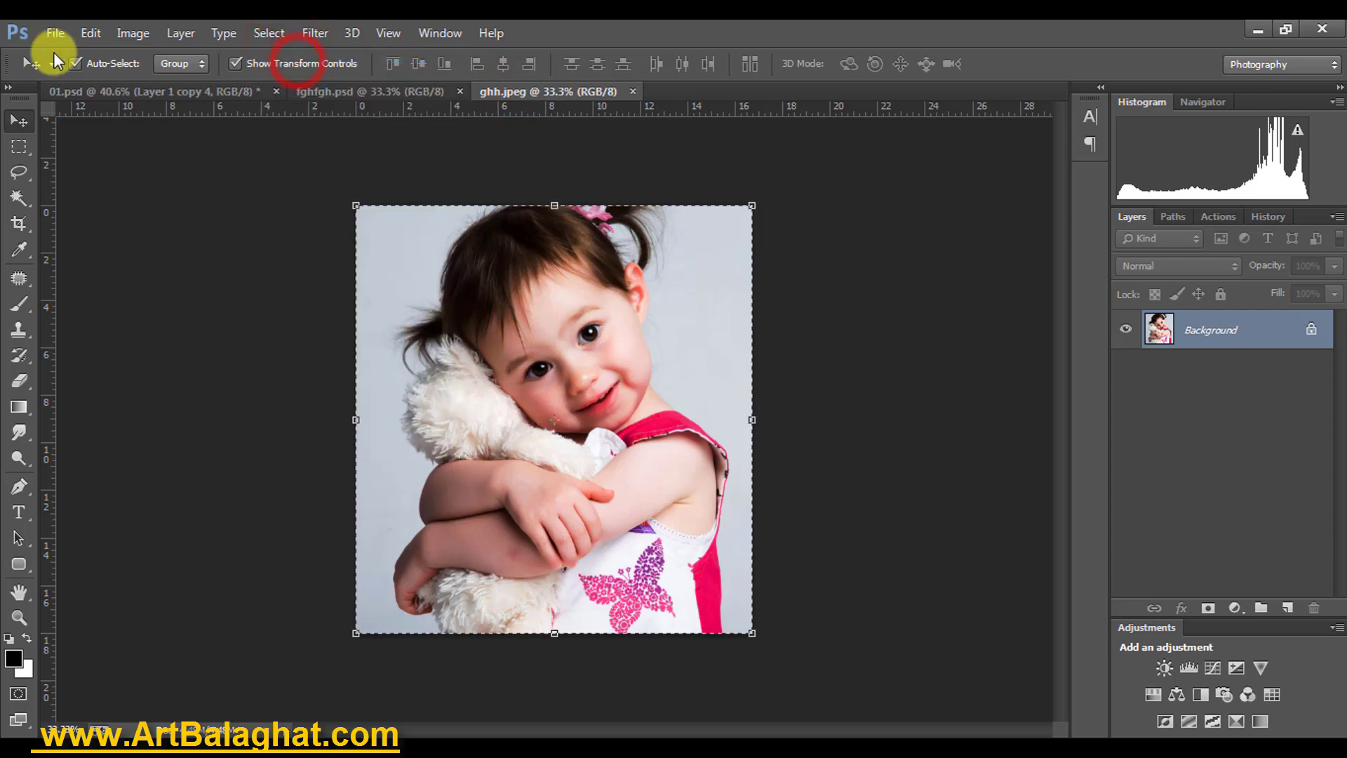
{"action": "left_click", "coordinate": [93, 35]}
{"action": "left_click", "coordinate": [149, 144]}
{"action": "left_click", "coordinate": [56, 33]}
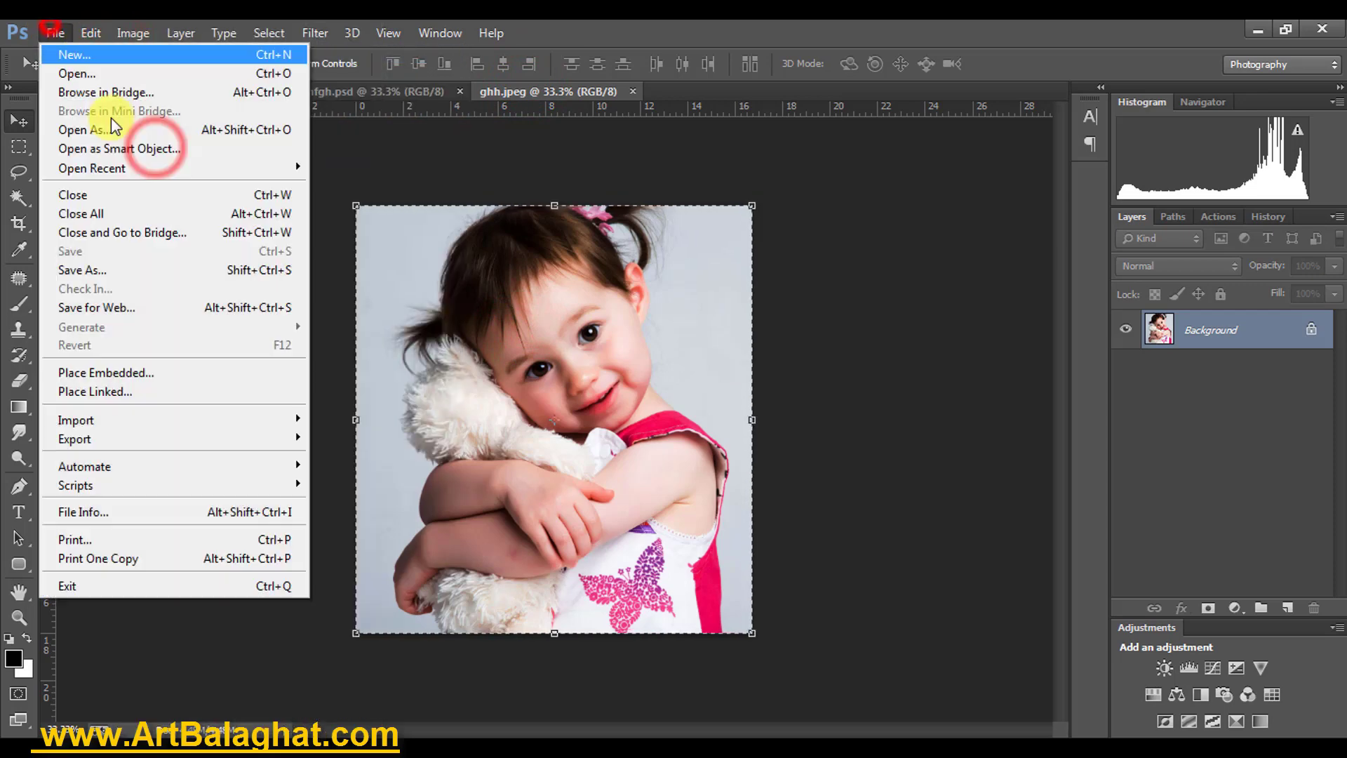
{"action": "left_click", "coordinate": [103, 195]}
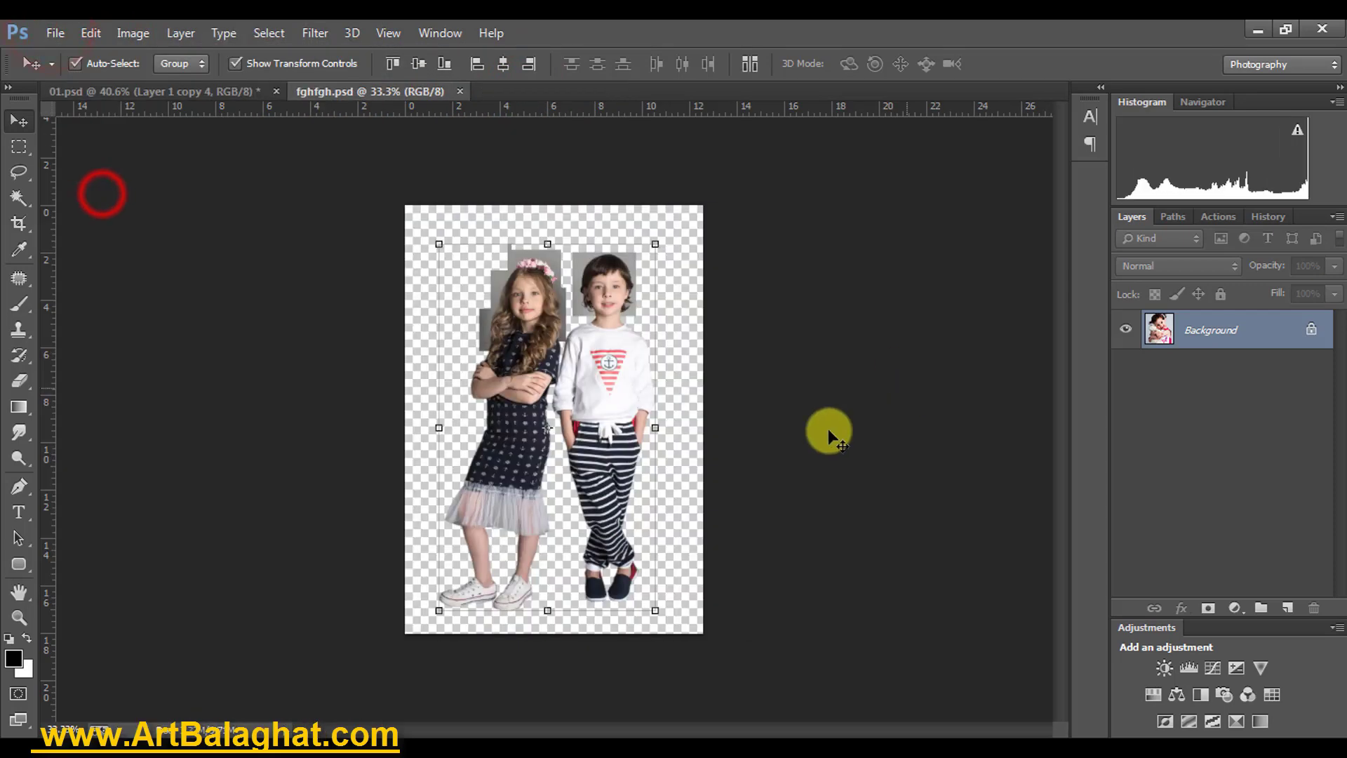
In 01.psd, load the balloon layer's outline as a selection.
{"action": "left_click", "coordinate": [176, 92]}
{"action": "right_click", "coordinate": [818, 355]}
{"action": "left_click", "coordinate": [835, 368]}
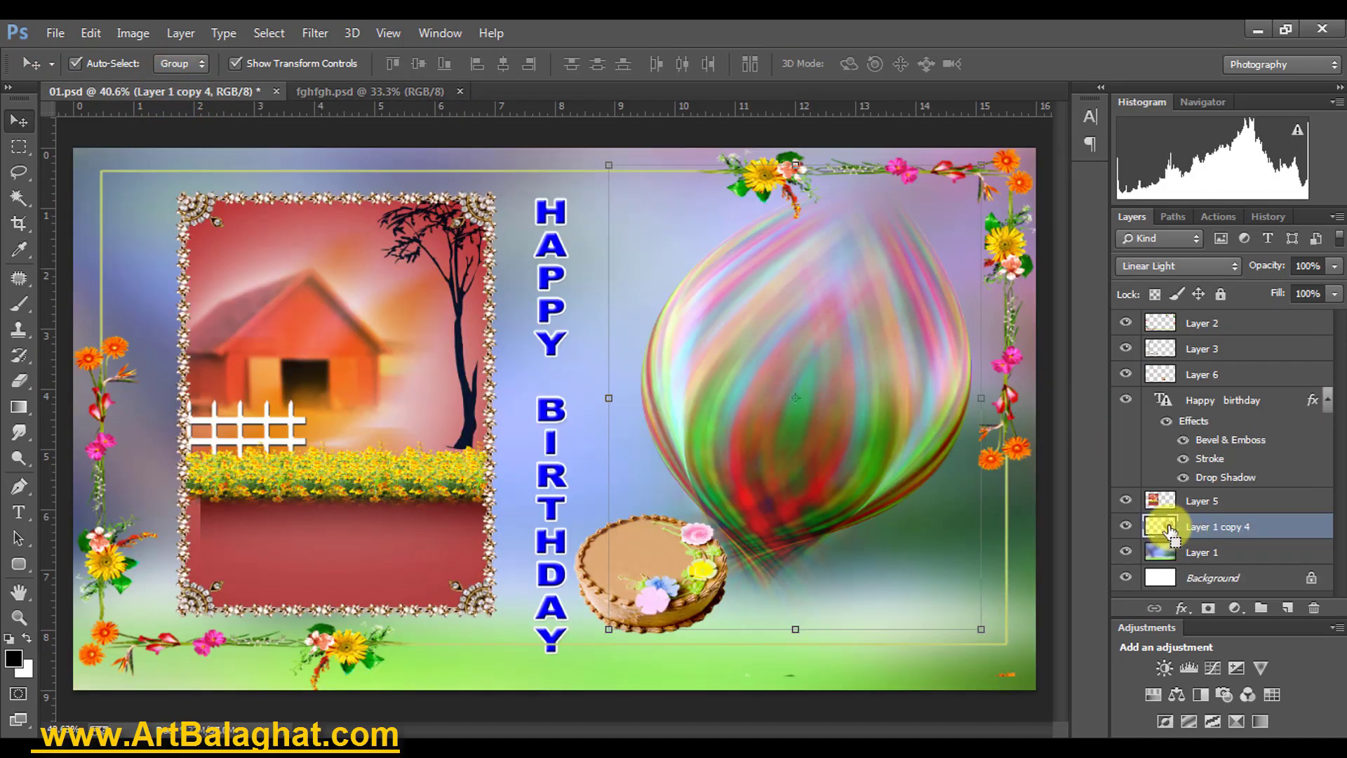
{"action": "right_click", "coordinate": [756, 261]}
{"action": "left_click", "coordinate": [765, 274]}
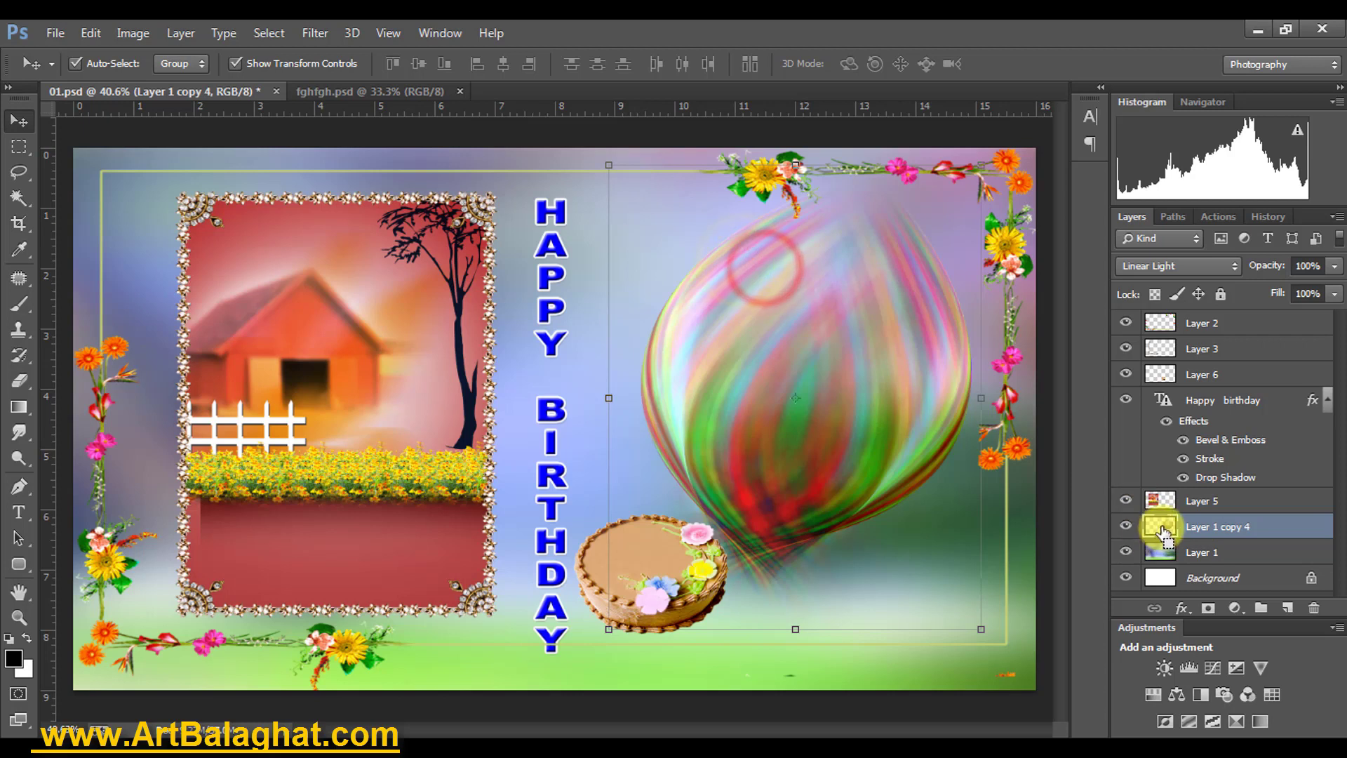
{"action": "left_click", "coordinate": [1162, 528], "text": "ctrl"}
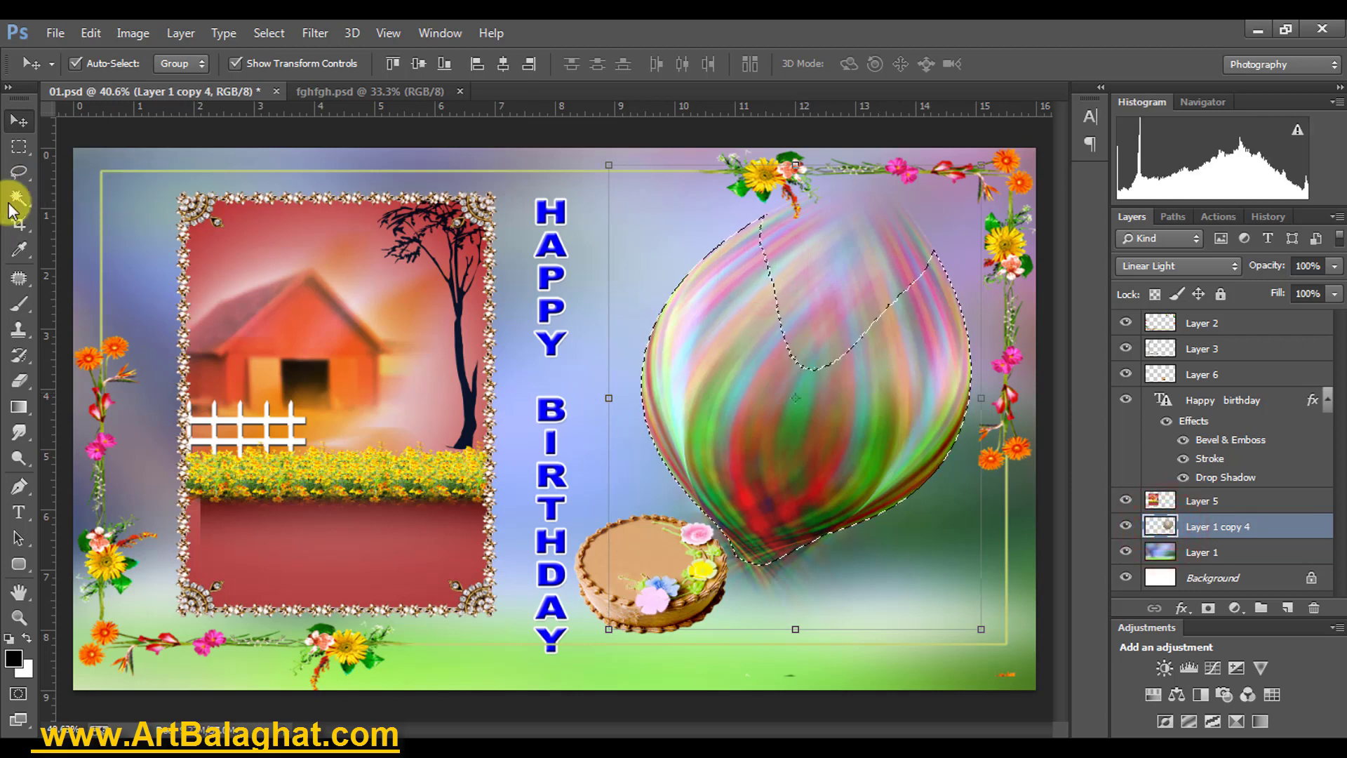
Extend the selection over the balloon's top with the Lasso in Add mode, then Paste Into.
{"action": "right_click", "coordinate": [17, 176]}
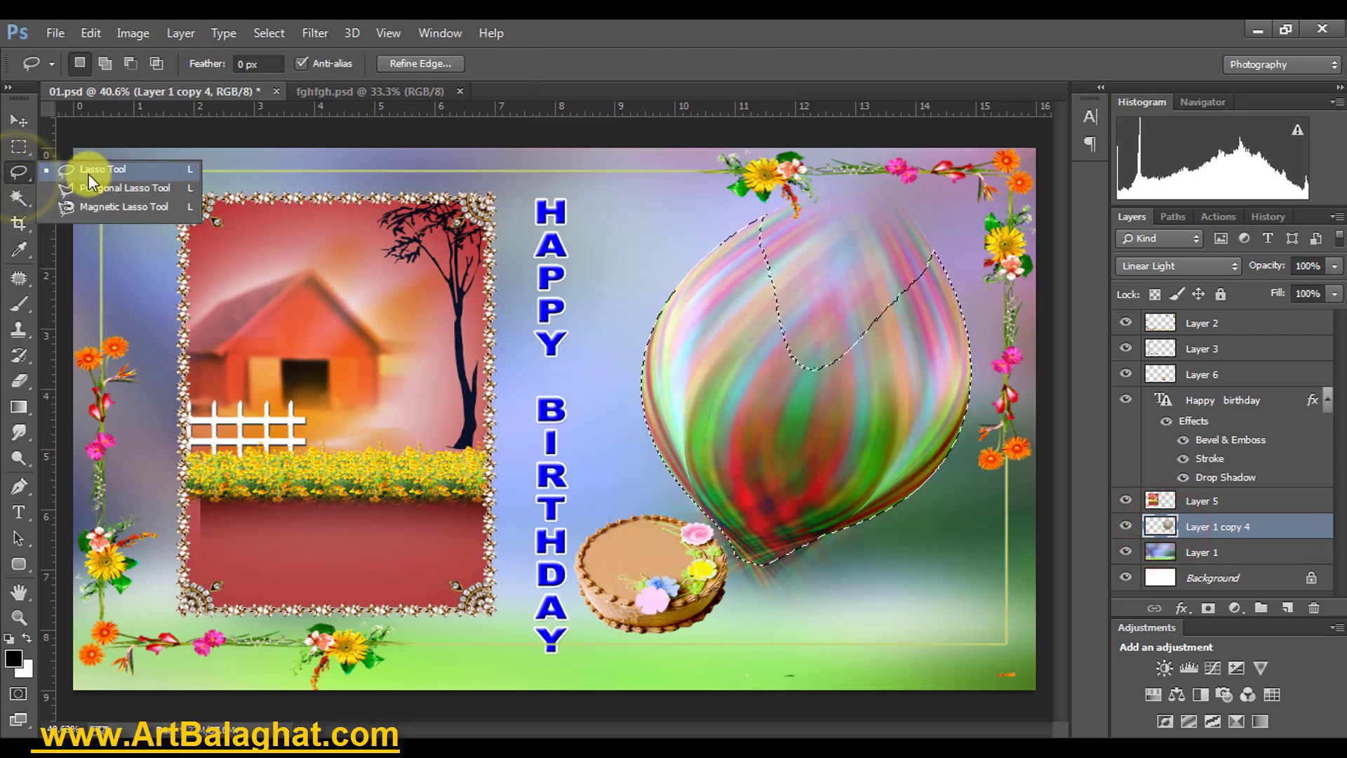
{"action": "left_click", "coordinate": [88, 174]}
{"action": "left_click", "coordinate": [91, 63]}
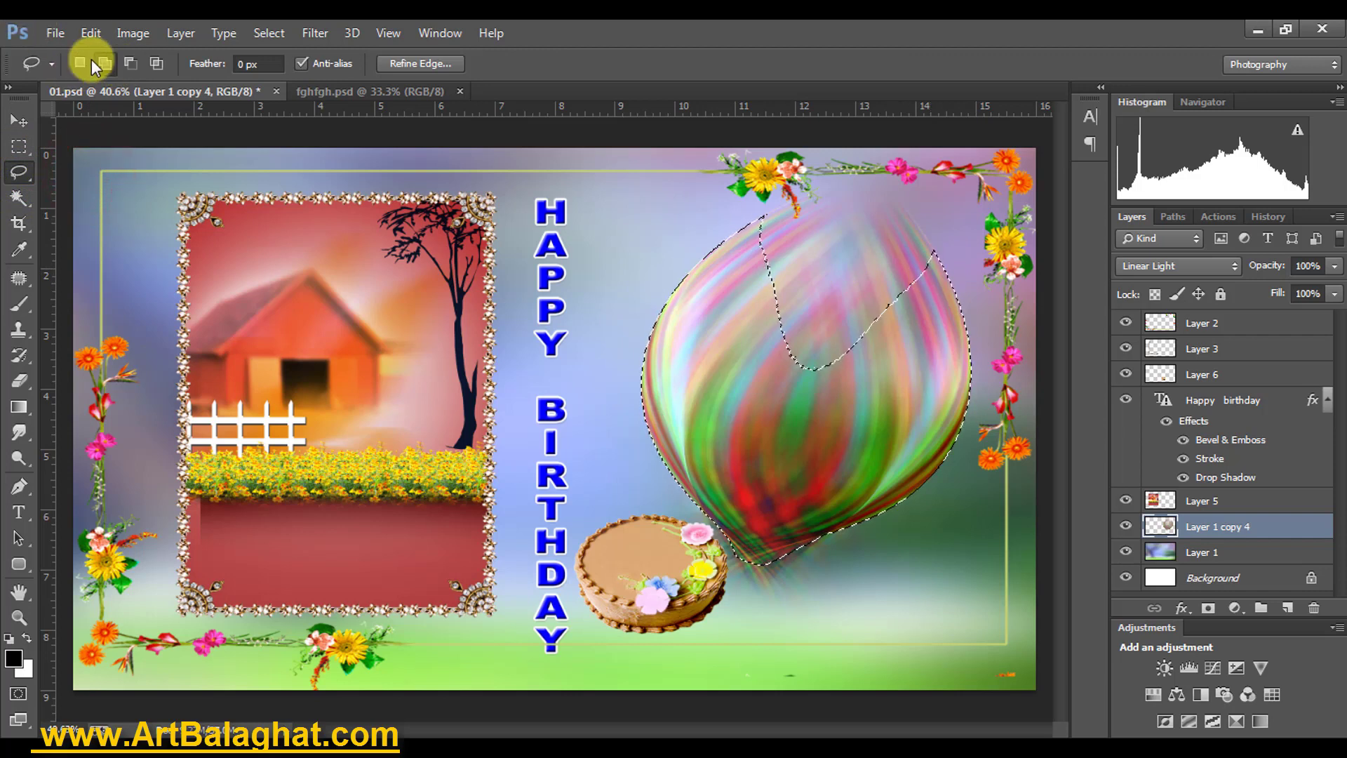
{"action": "left_click", "coordinate": [941, 279]}
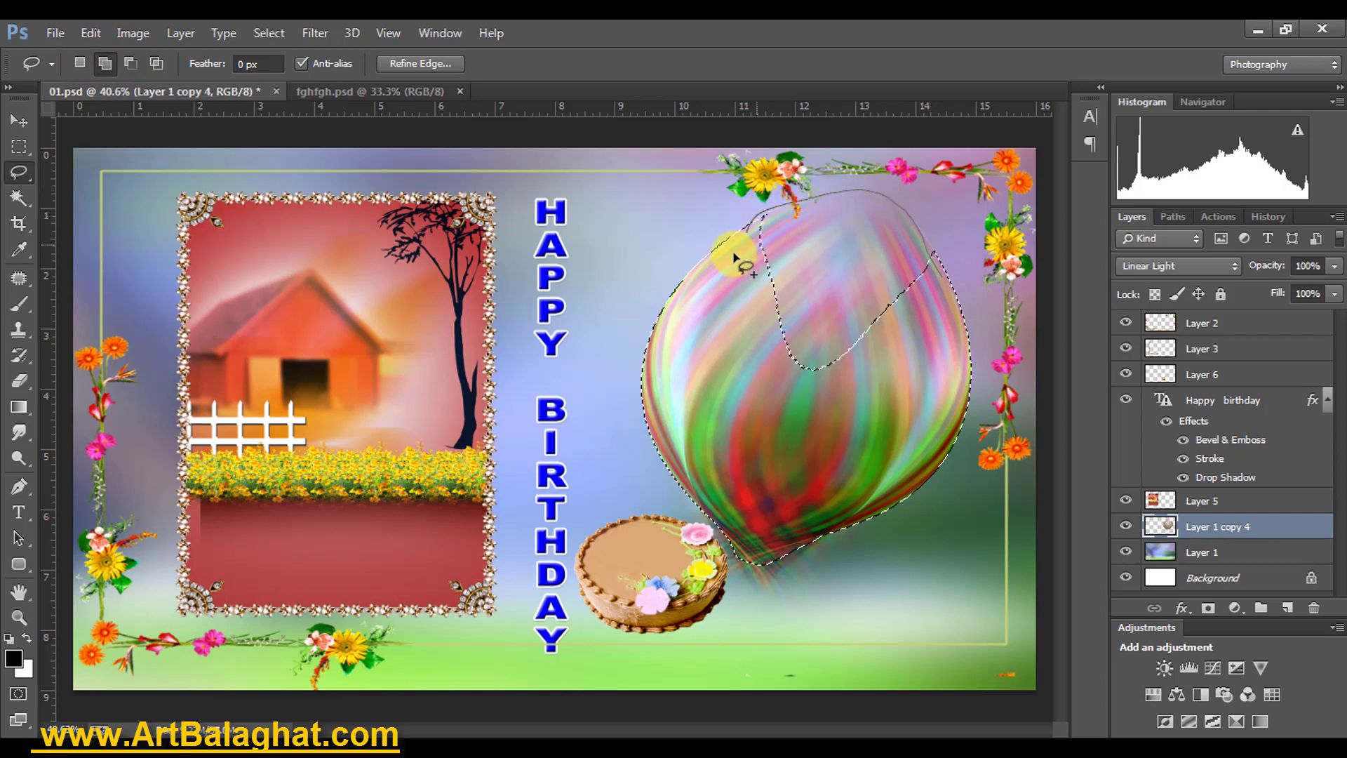
{"action": "mouse_move", "coordinate": [781, 405]}
{"action": "left_mouse_down"}
{"action": "mouse_move", "coordinate": [908, 327]}
{"action": "mouse_move", "coordinate": [943, 265]}
{"action": "left_mouse_up"}
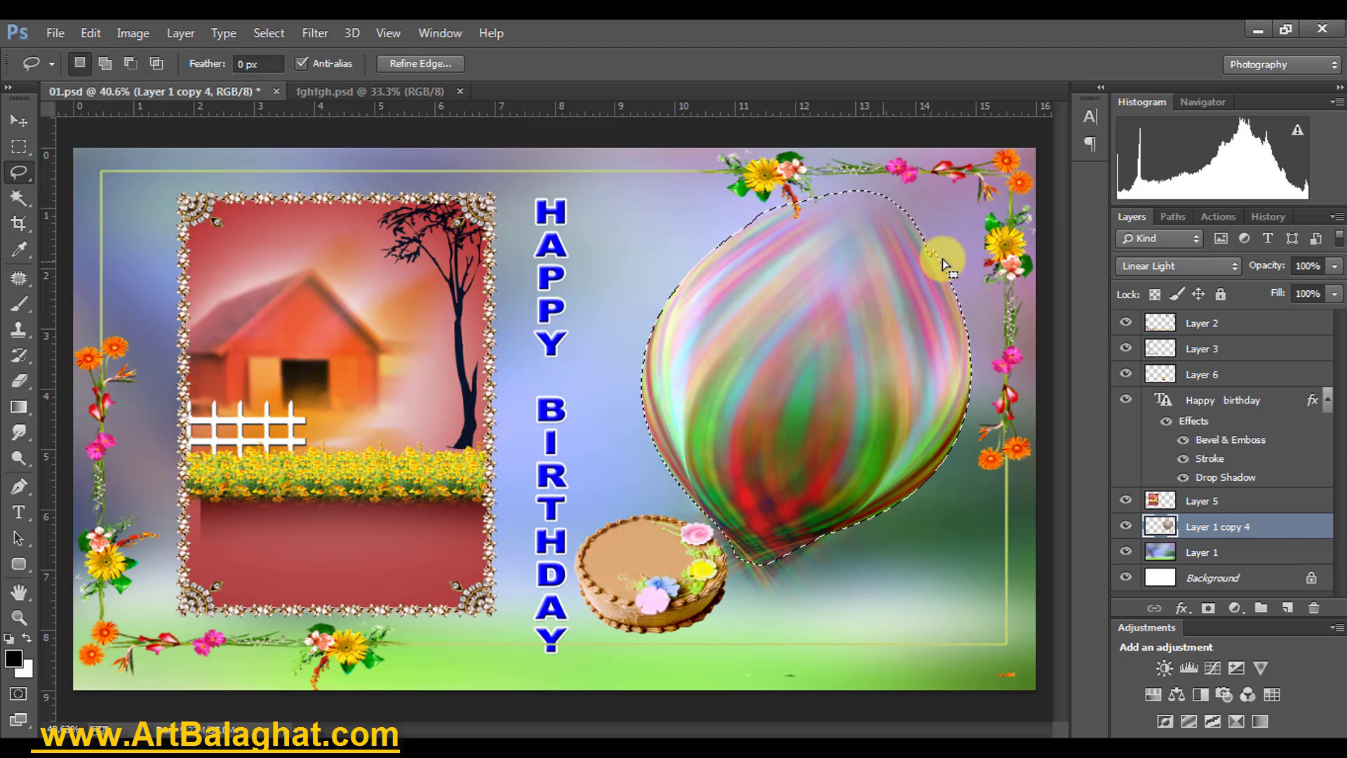
{"action": "mouse_move", "coordinate": [901, 224]}
{"action": "left_mouse_down"}
{"action": "mouse_move", "coordinate": [934, 302]}
{"action": "mouse_move", "coordinate": [799, 347]}
{"action": "left_mouse_up"}
{"action": "left_click", "coordinate": [90, 33]}
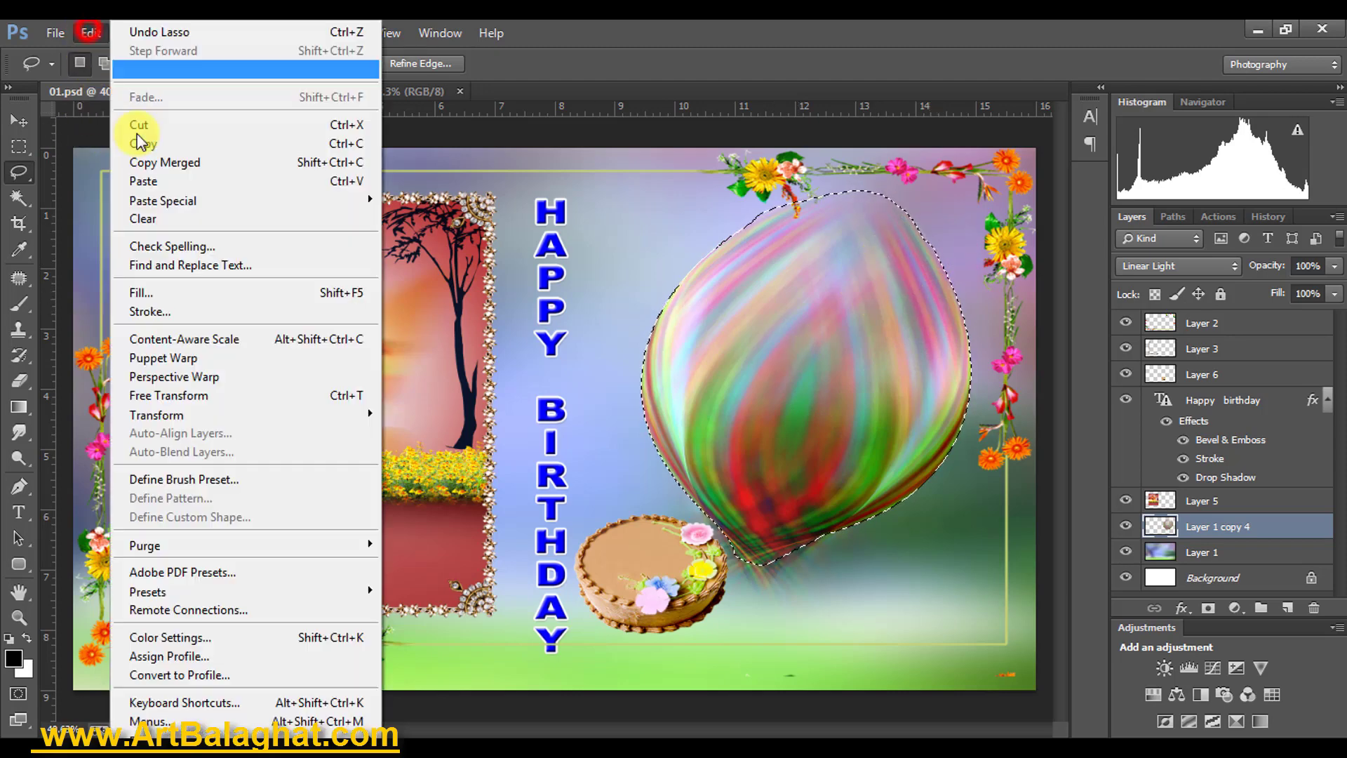
{"action": "left_click", "coordinate": [486, 223]}
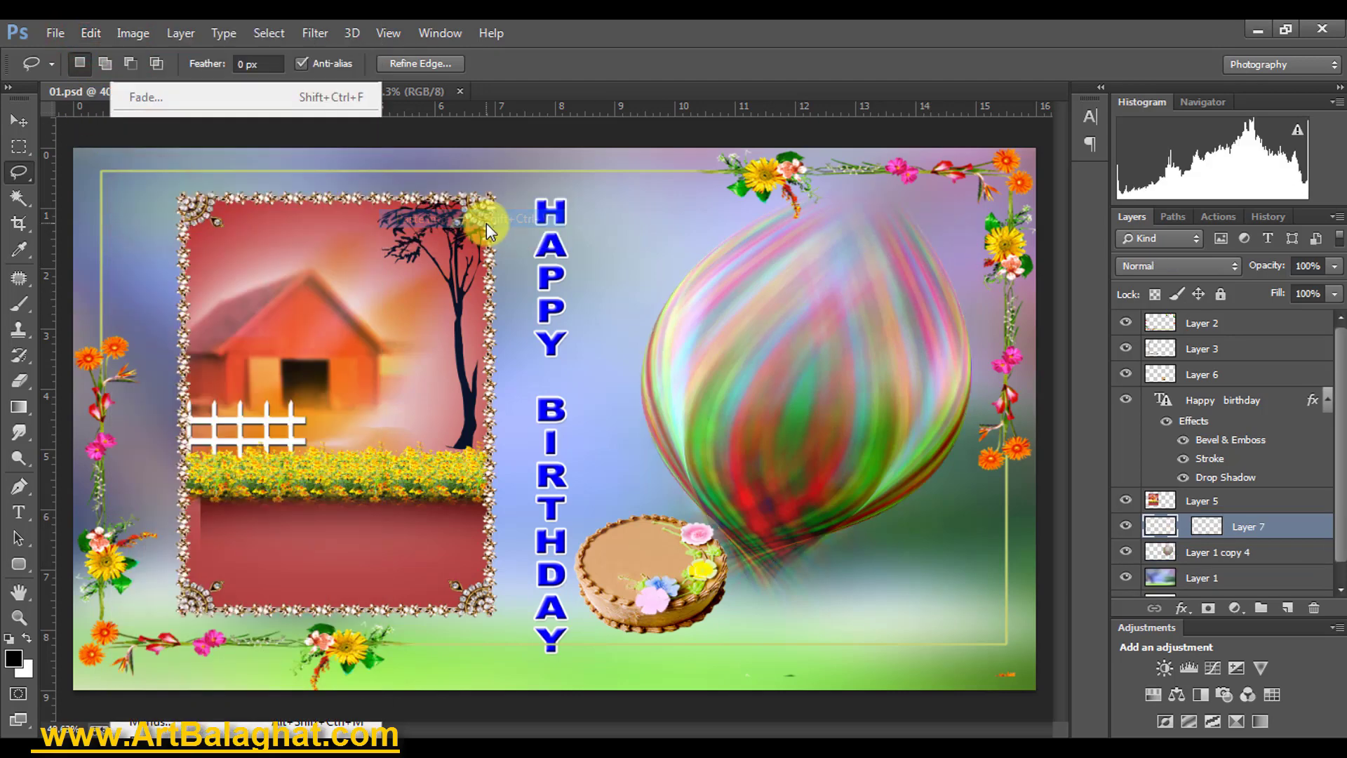
Scale the pasted baby photo down to fit inside the balloon.
{"action": "key", "text": "v"}
{"action": "key", "text": "ctrl+t"}
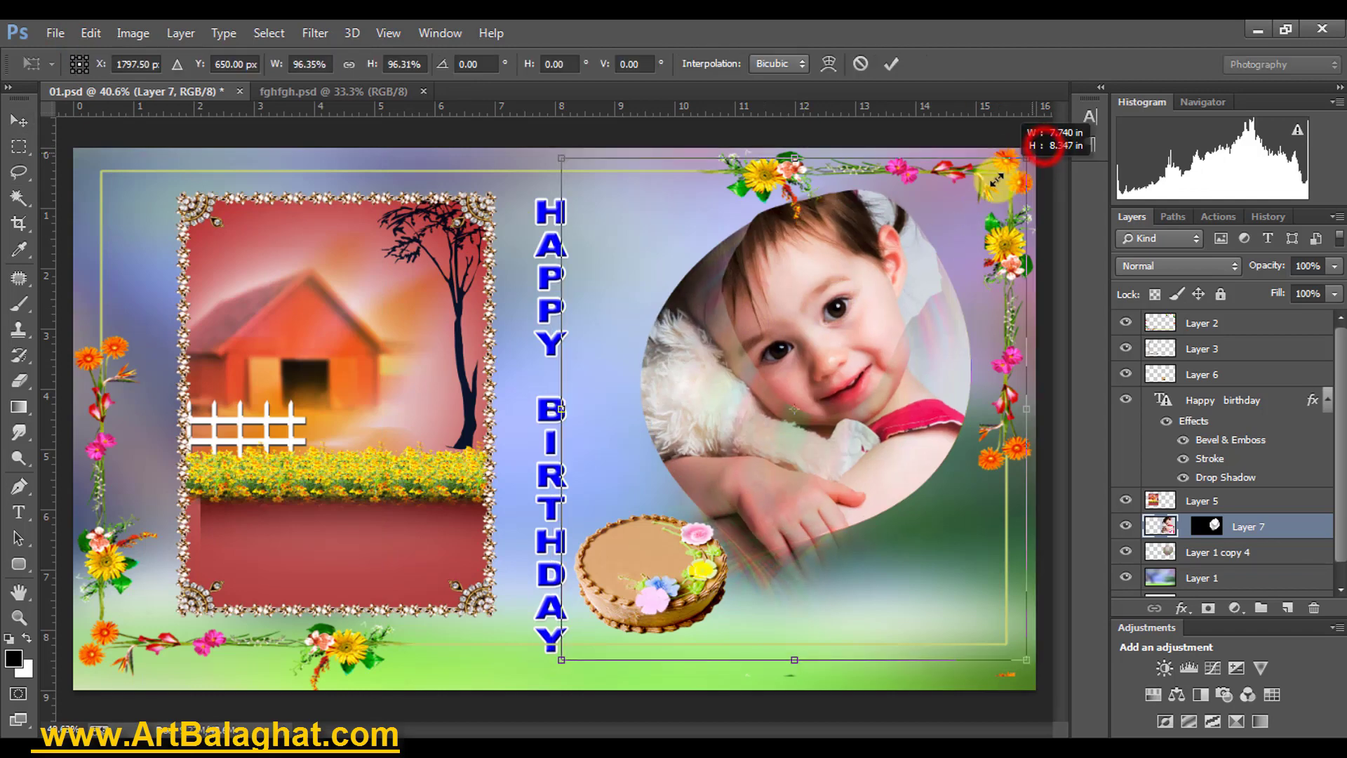
{"action": "mouse_move", "coordinate": [1040, 138]}
{"action": "left_mouse_down"}
{"action": "mouse_move", "coordinate": [968, 216]}
{"action": "mouse_move", "coordinate": [971, 191]}
{"action": "mouse_move", "coordinate": [821, 417]}
{"action": "left_mouse_up"}
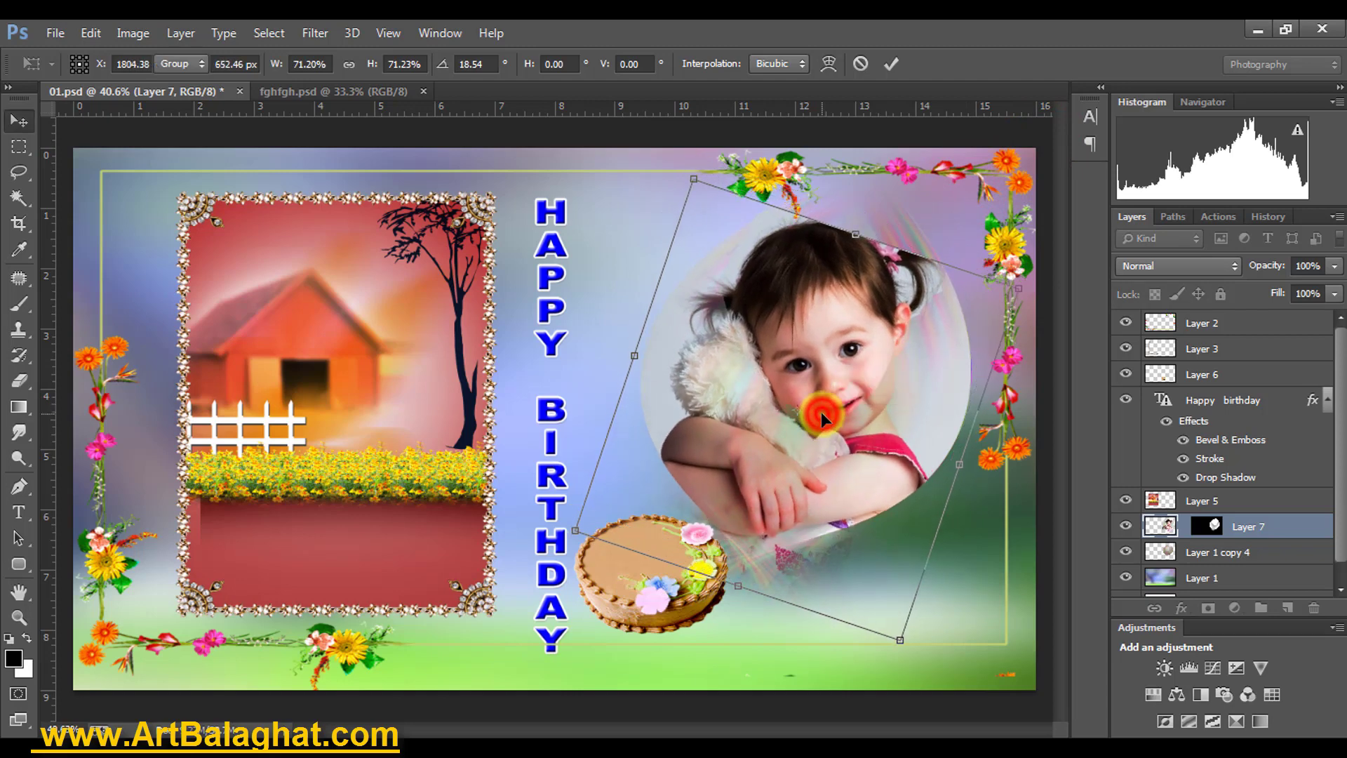
{"action": "key", "text": "Return"}
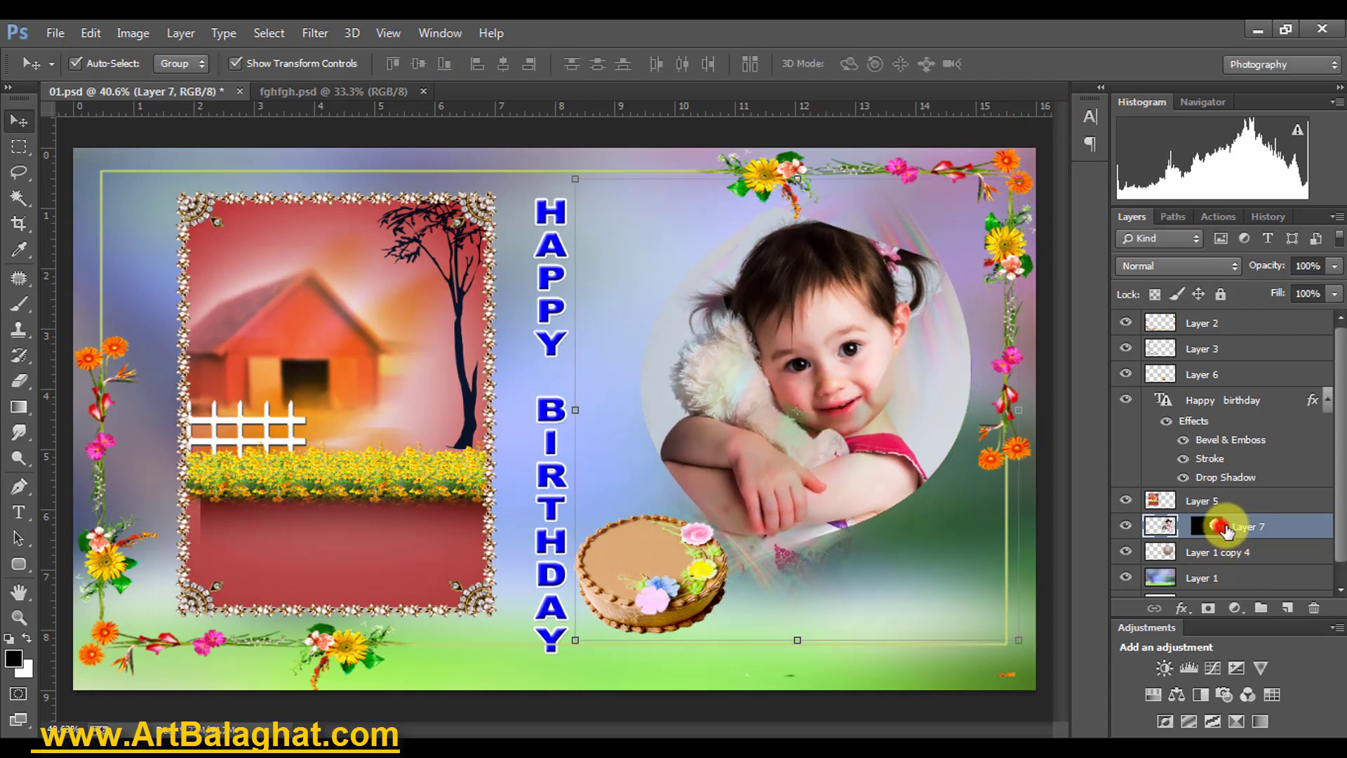
Add a mask to Layer 7, test painting along the circle's edge, and delete the vector mask.
{"action": "left_click", "coordinate": [1254, 528]}
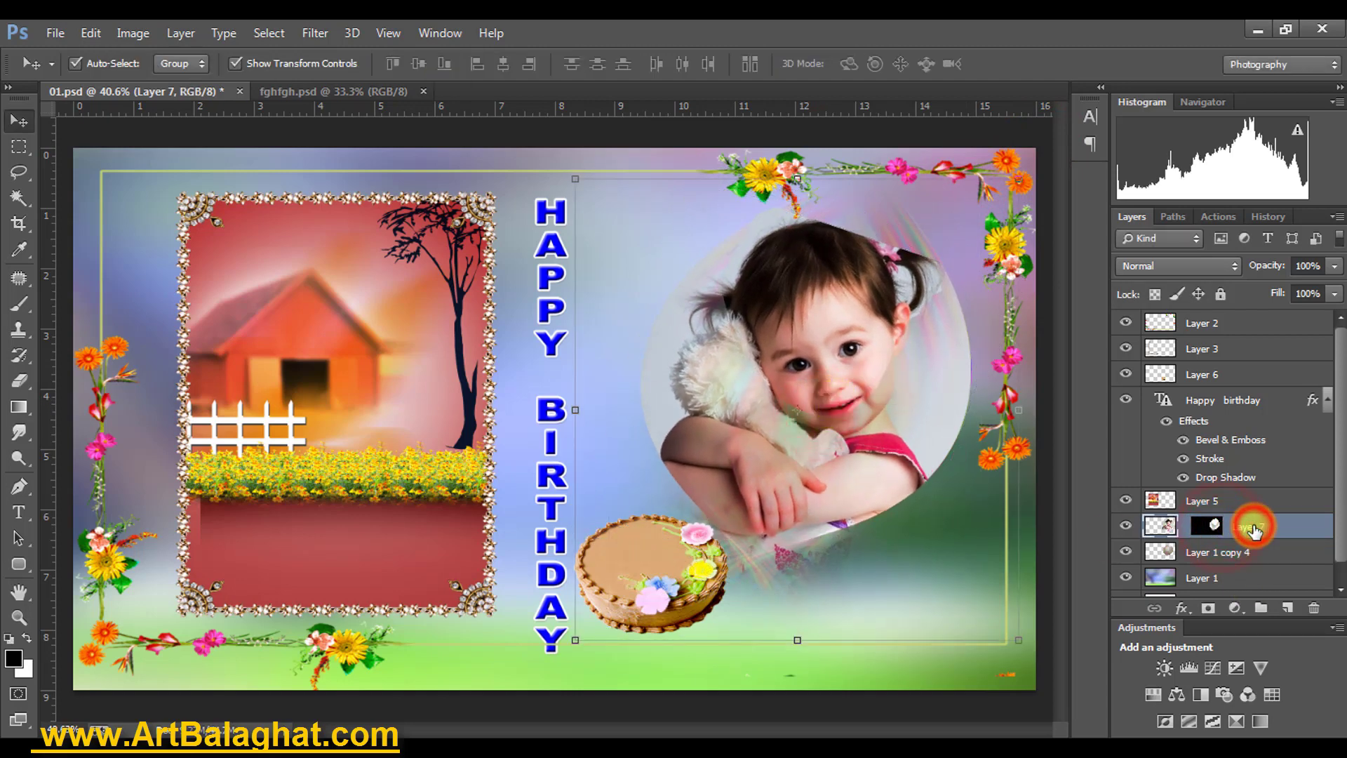
{"action": "left_click", "coordinate": [1209, 609]}
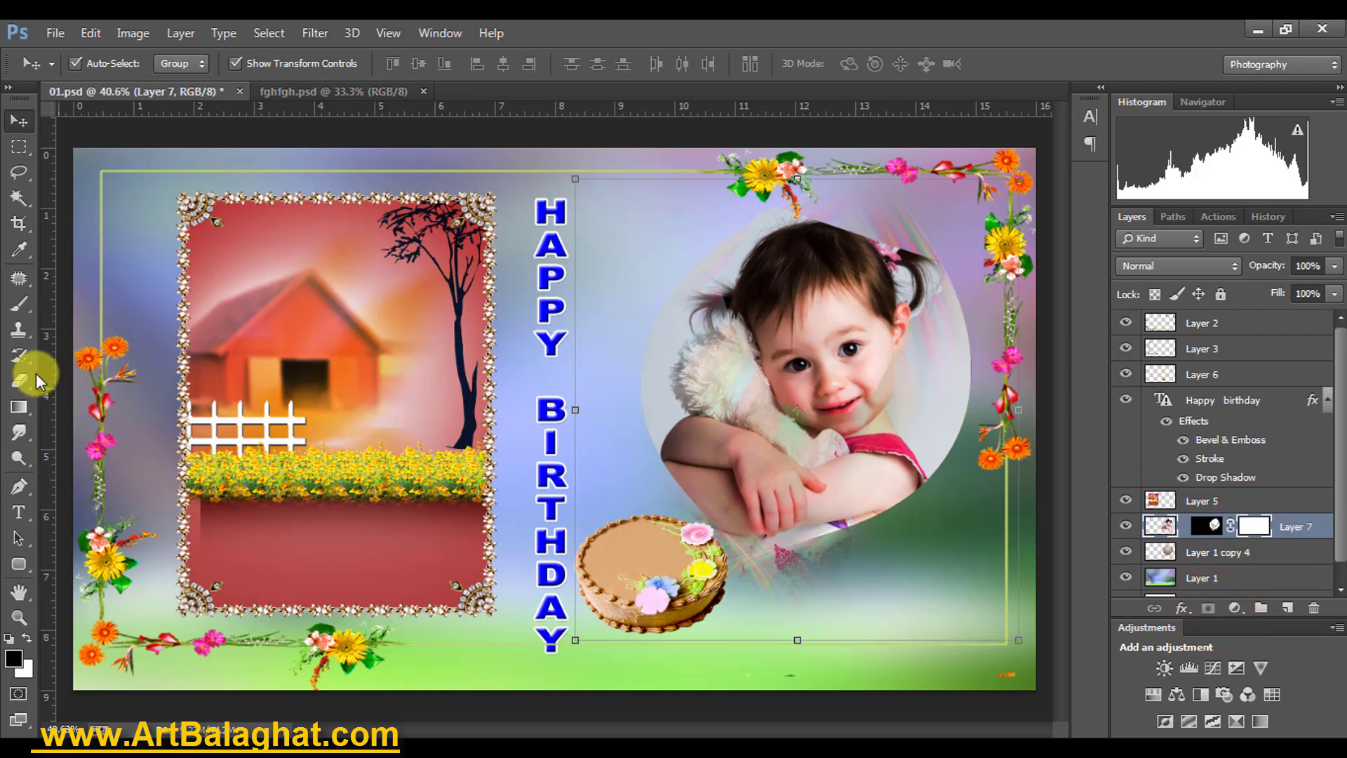
{"action": "left_click", "coordinate": [18, 304]}
{"action": "left_click_drag", "start_coordinate": [676, 283], "coordinate": [660, 437]}
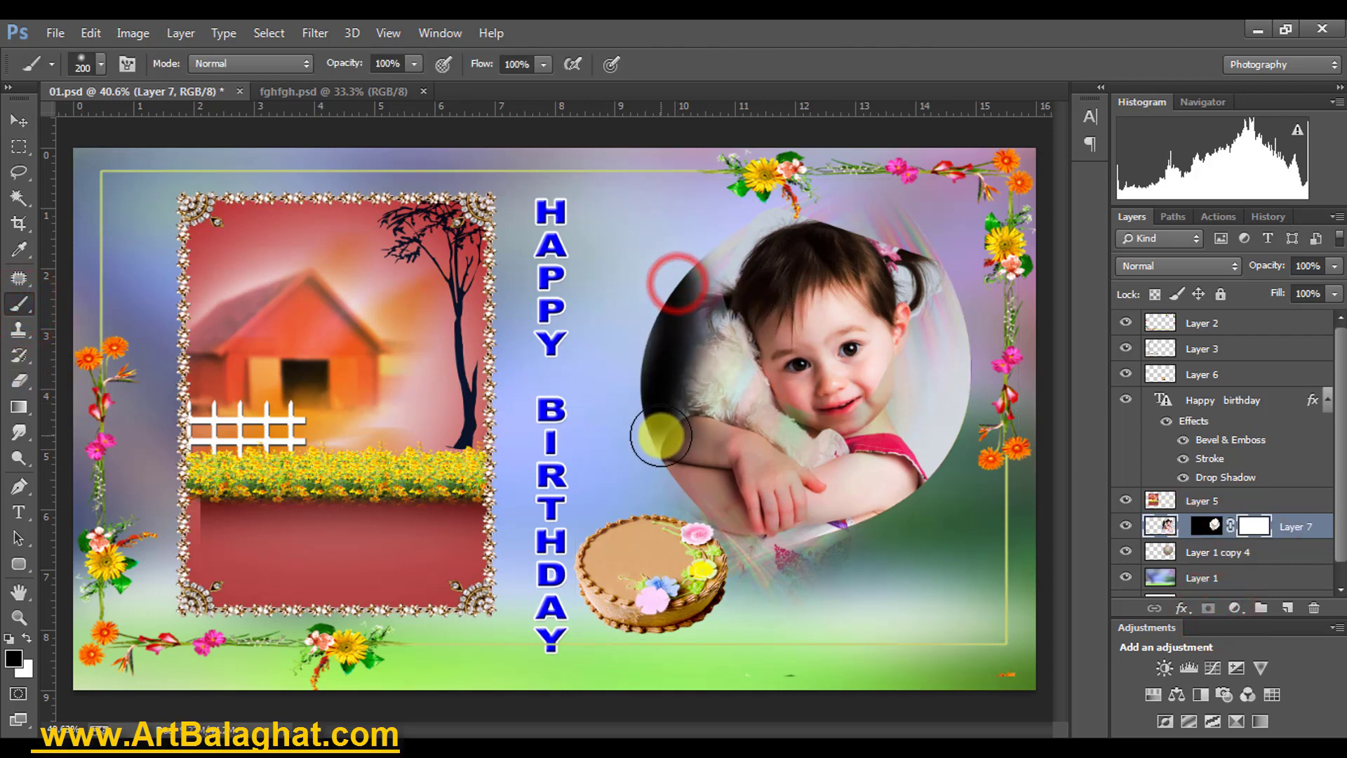
{"action": "left_click", "coordinate": [1244, 525]}
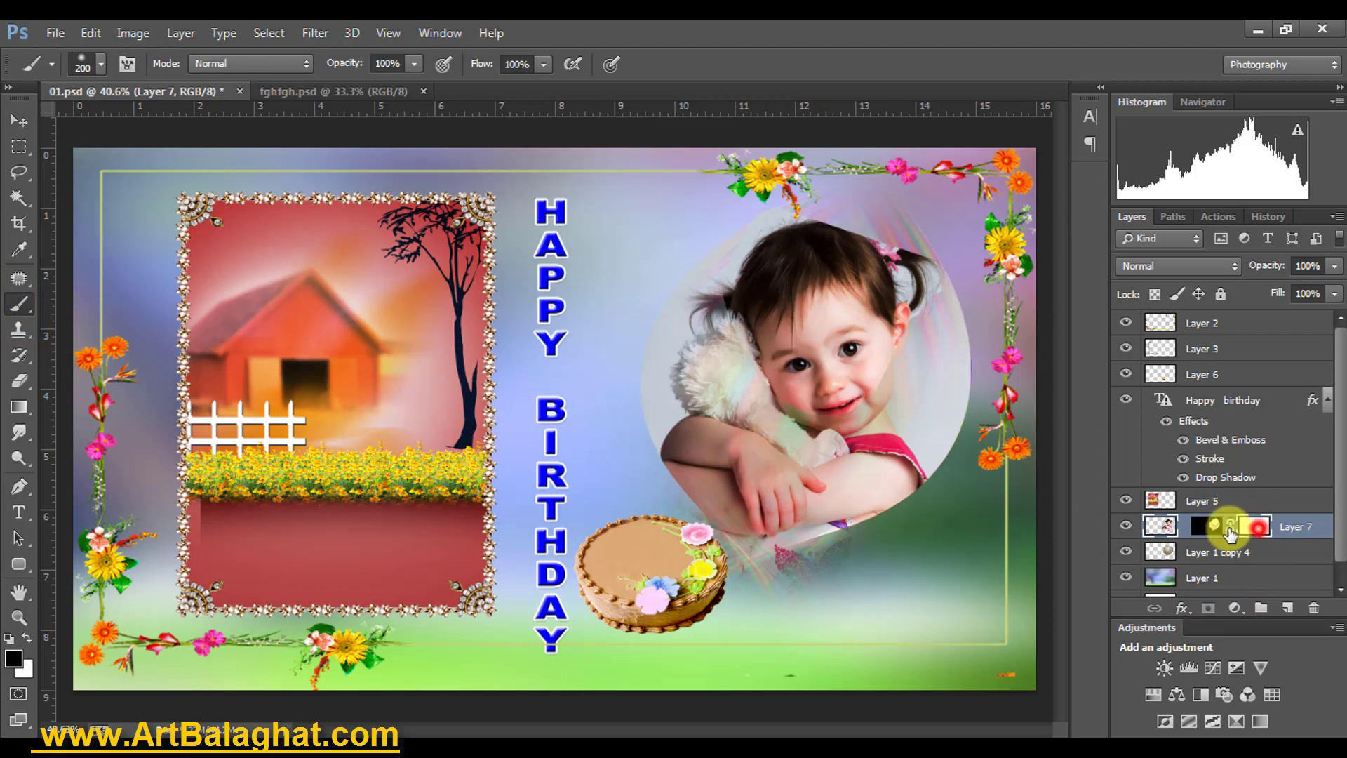
{"action": "left_click", "coordinate": [26, 637]}
{"action": "mouse_move", "coordinate": [653, 340]}
{"action": "left_mouse_down"}
{"action": "mouse_move", "coordinate": [680, 501]}
{"action": "mouse_move", "coordinate": [692, 264]}
{"action": "left_mouse_up"}
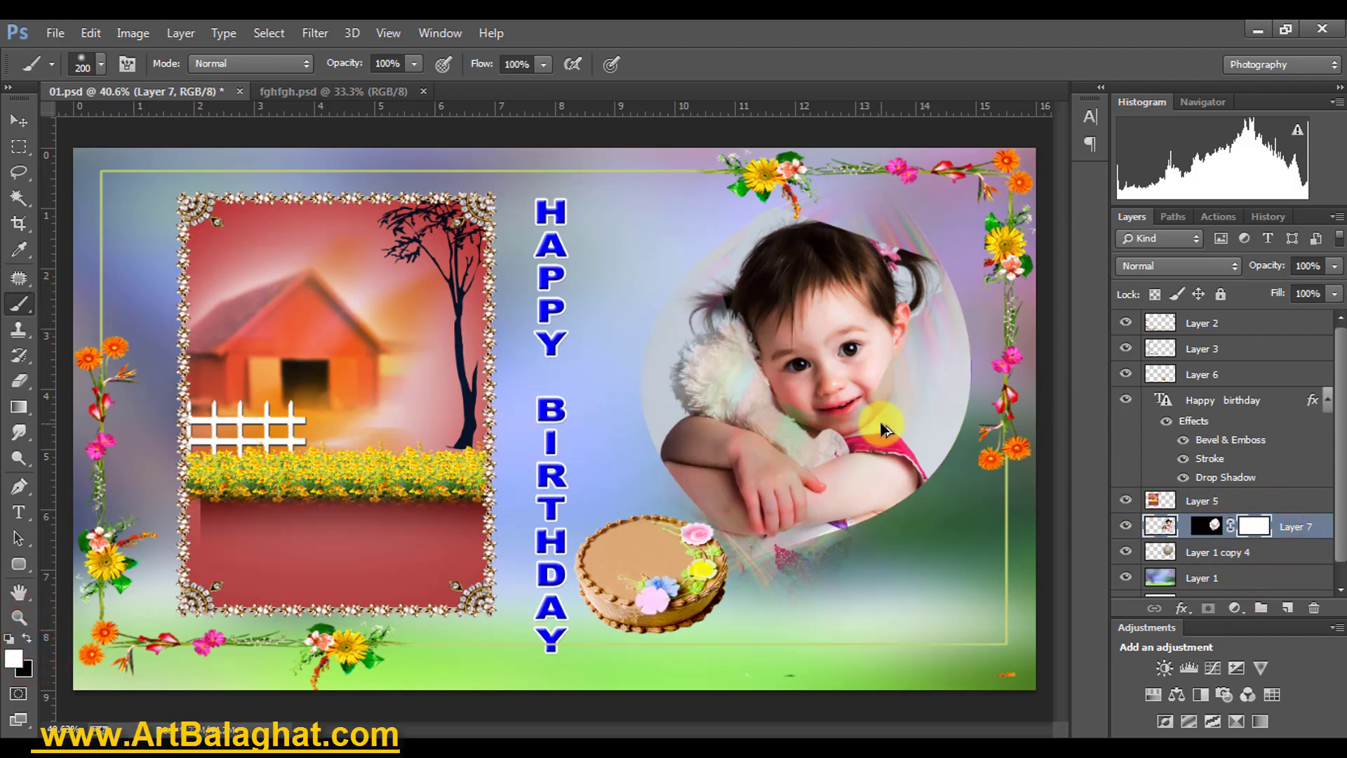
{"action": "key", "text": "v"}
{"action": "right_click", "coordinate": [1253, 523]}
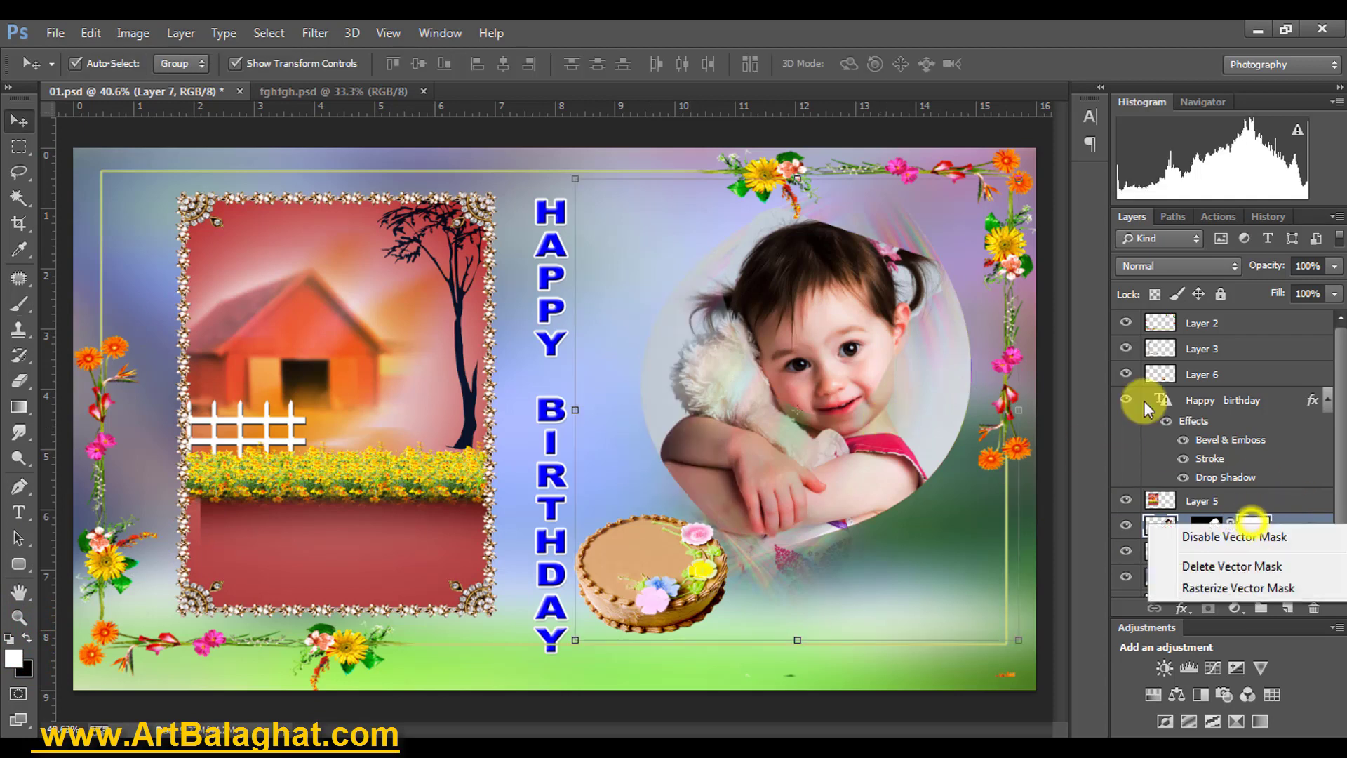
{"action": "left_click", "coordinate": [1222, 566]}
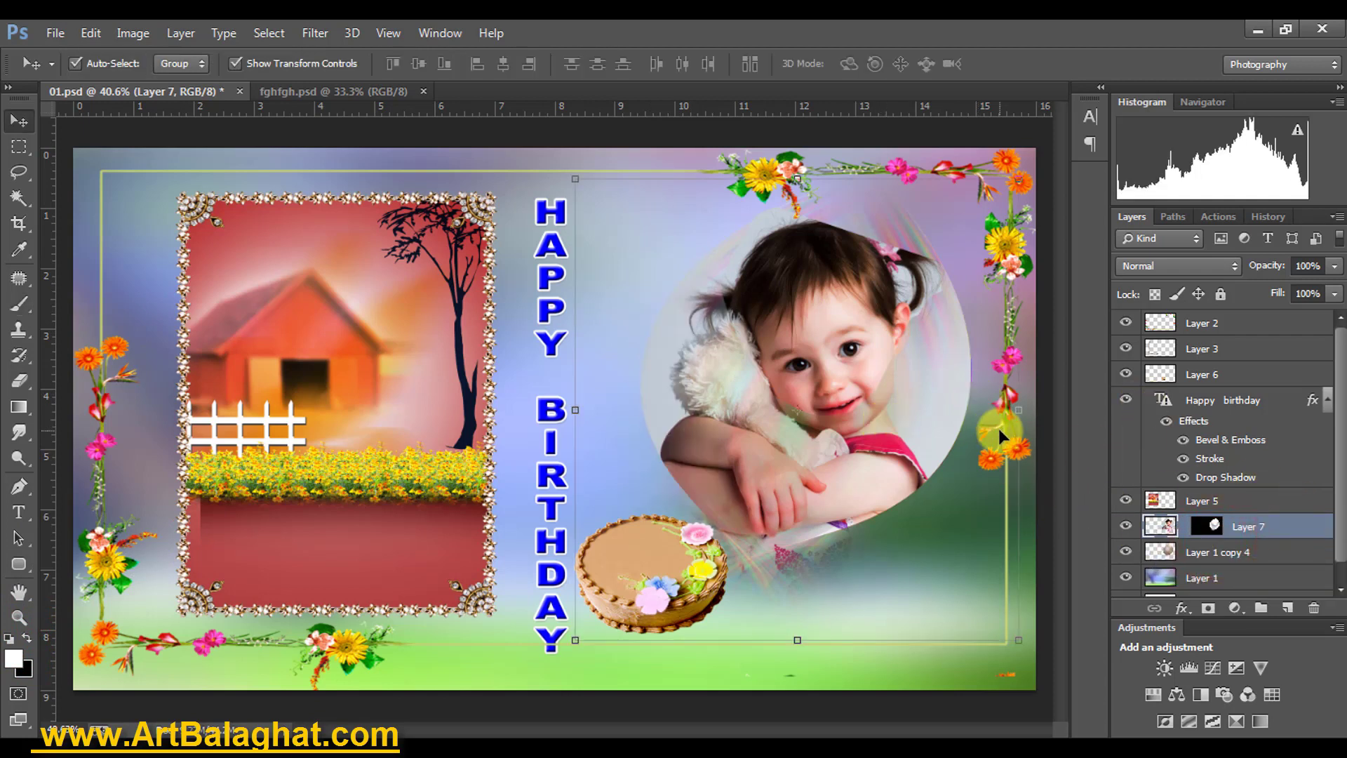
Erase the portrait's left edges and top hair with a 200–400 px eraser.
{"action": "left_click", "coordinate": [19, 381]}
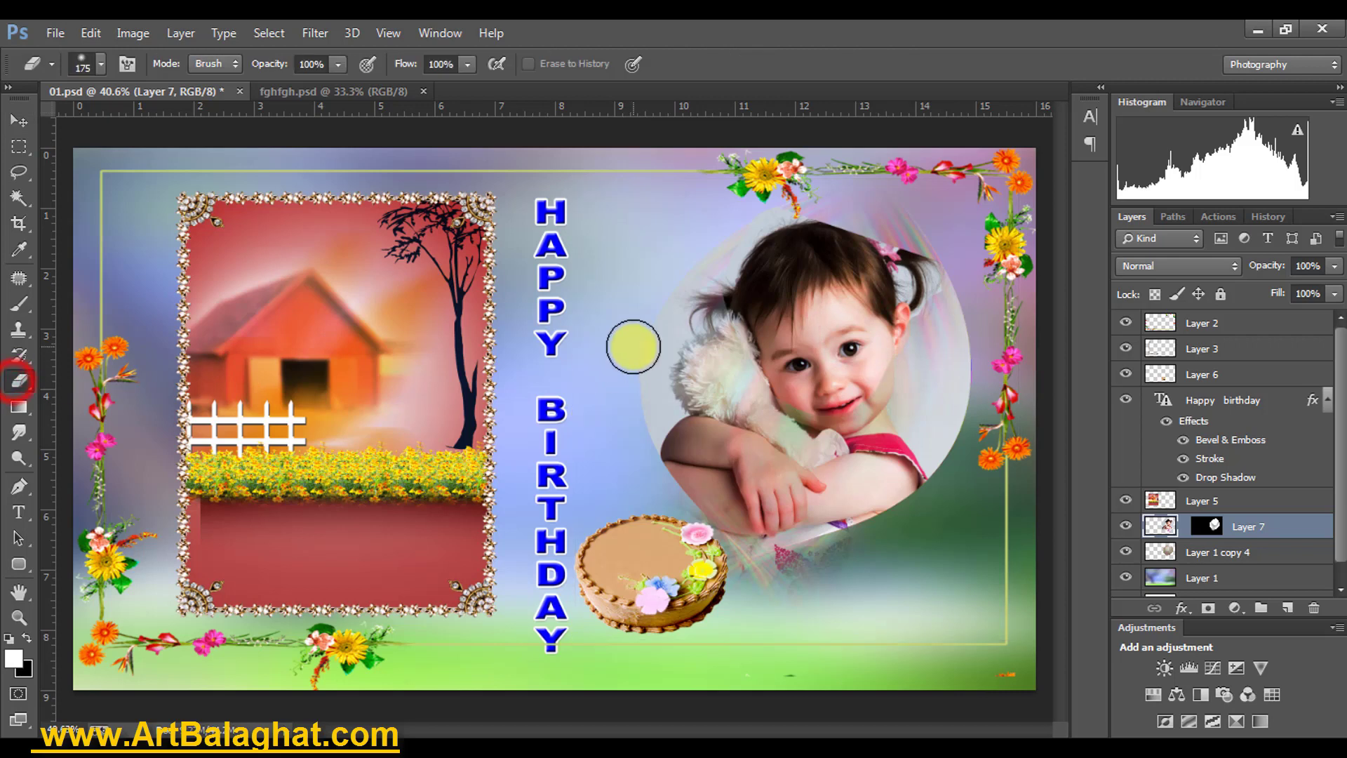
{"action": "key", "text": "bracketright"}
{"action": "key", "text": "bracketright"}
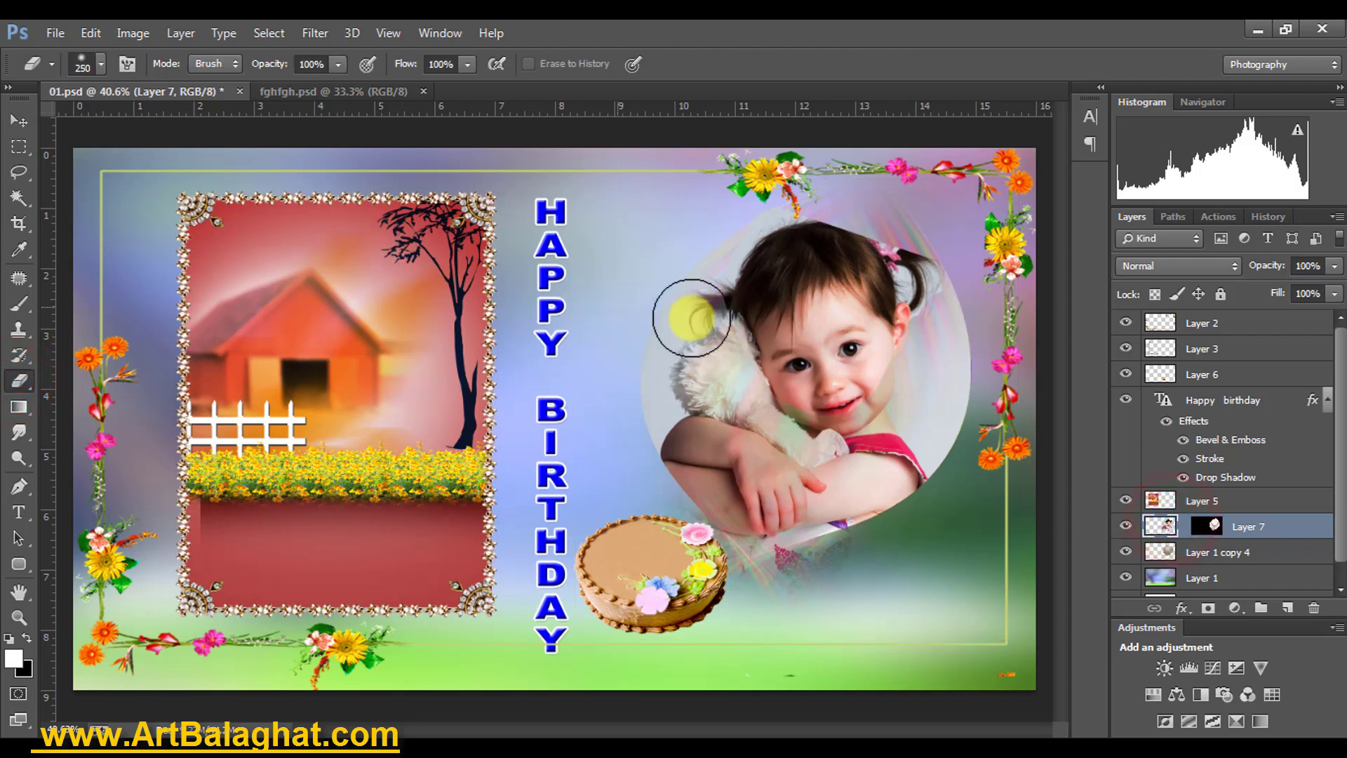
{"action": "mouse_move", "coordinate": [712, 234]}
{"action": "left_mouse_down"}
{"action": "mouse_move", "coordinate": [671, 335]}
{"action": "mouse_move", "coordinate": [685, 452]}
{"action": "left_mouse_up"}
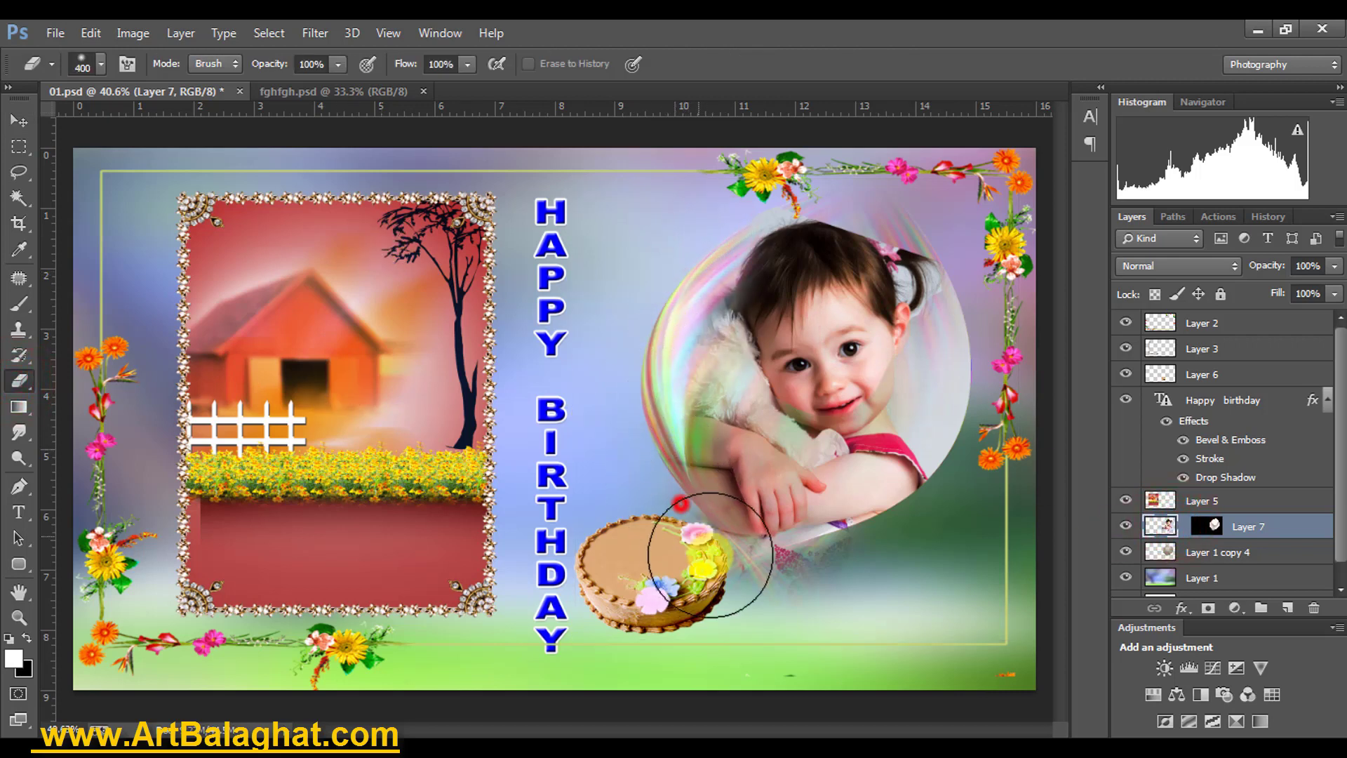
{"action": "key", "text": "bracketright"}
{"action": "key", "text": "bracketright"}
{"action": "mouse_move", "coordinate": [675, 507]}
{"action": "left_mouse_down"}
{"action": "mouse_move", "coordinate": [850, 591]}
{"action": "mouse_move", "coordinate": [1001, 406]}
{"action": "mouse_move", "coordinate": [962, 241]}
{"action": "left_mouse_up"}
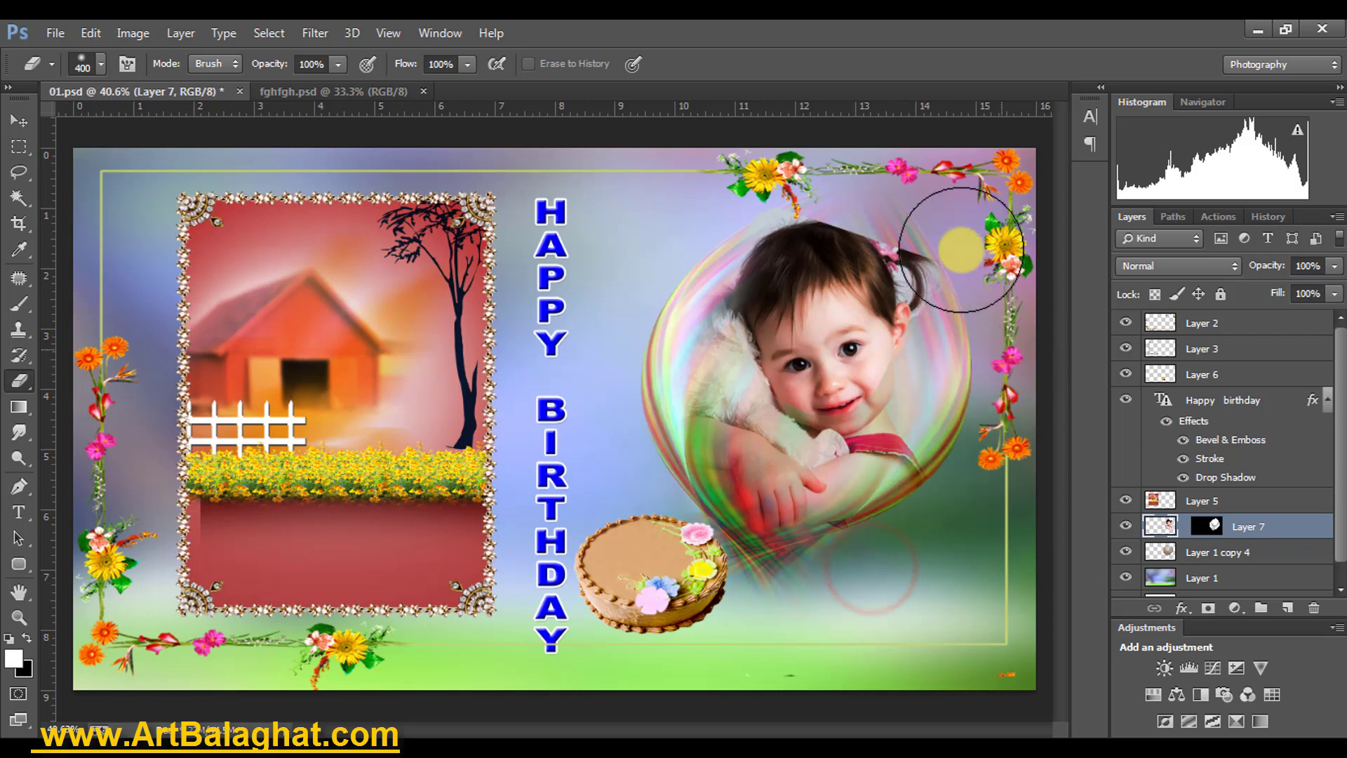
{"action": "key", "text": "bracketleft"}
{"action": "key", "text": "bracketleft"}
{"action": "left_click_drag", "start_coordinate": [818, 197], "coordinate": [702, 214]}
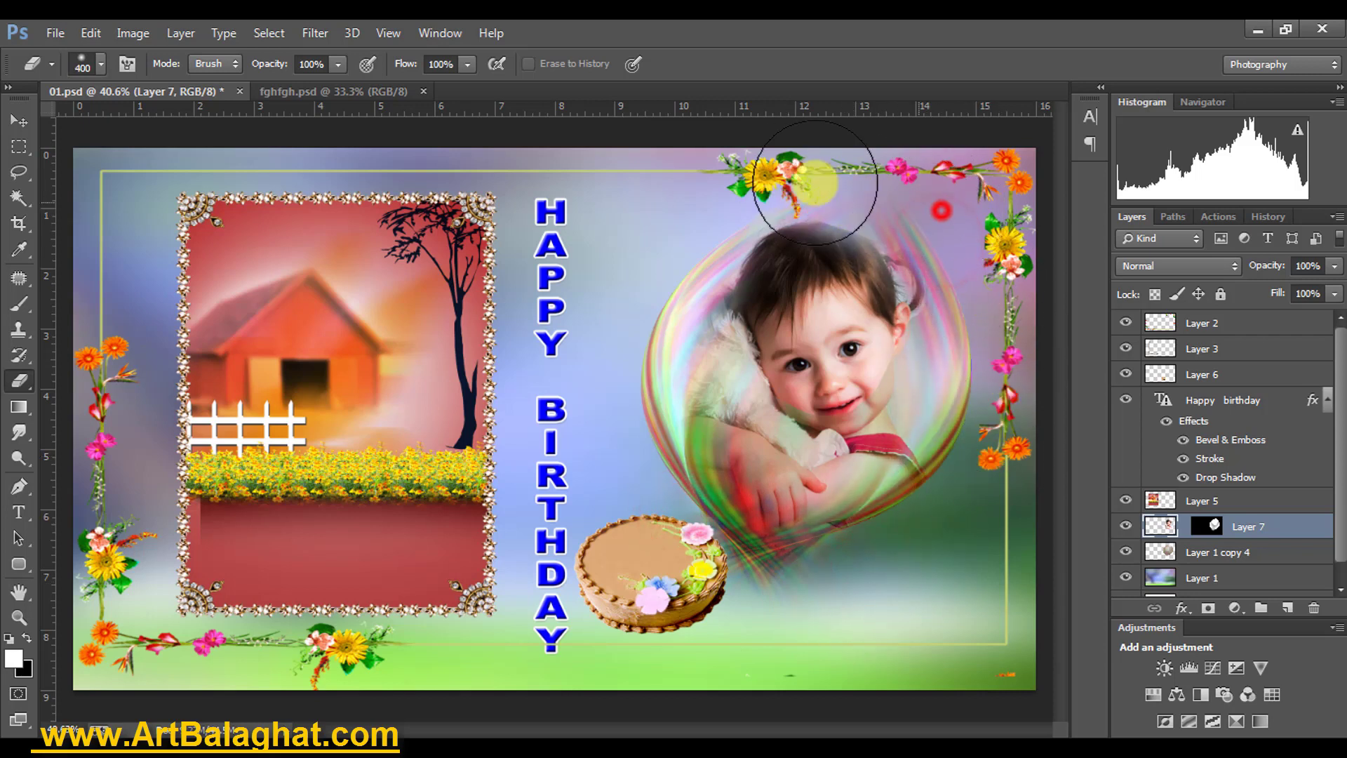
{"action": "key", "text": "bracketright"}
{"action": "key", "text": "bracketright"}
{"action": "left_click_drag", "start_coordinate": [602, 277], "coordinate": [702, 210]}
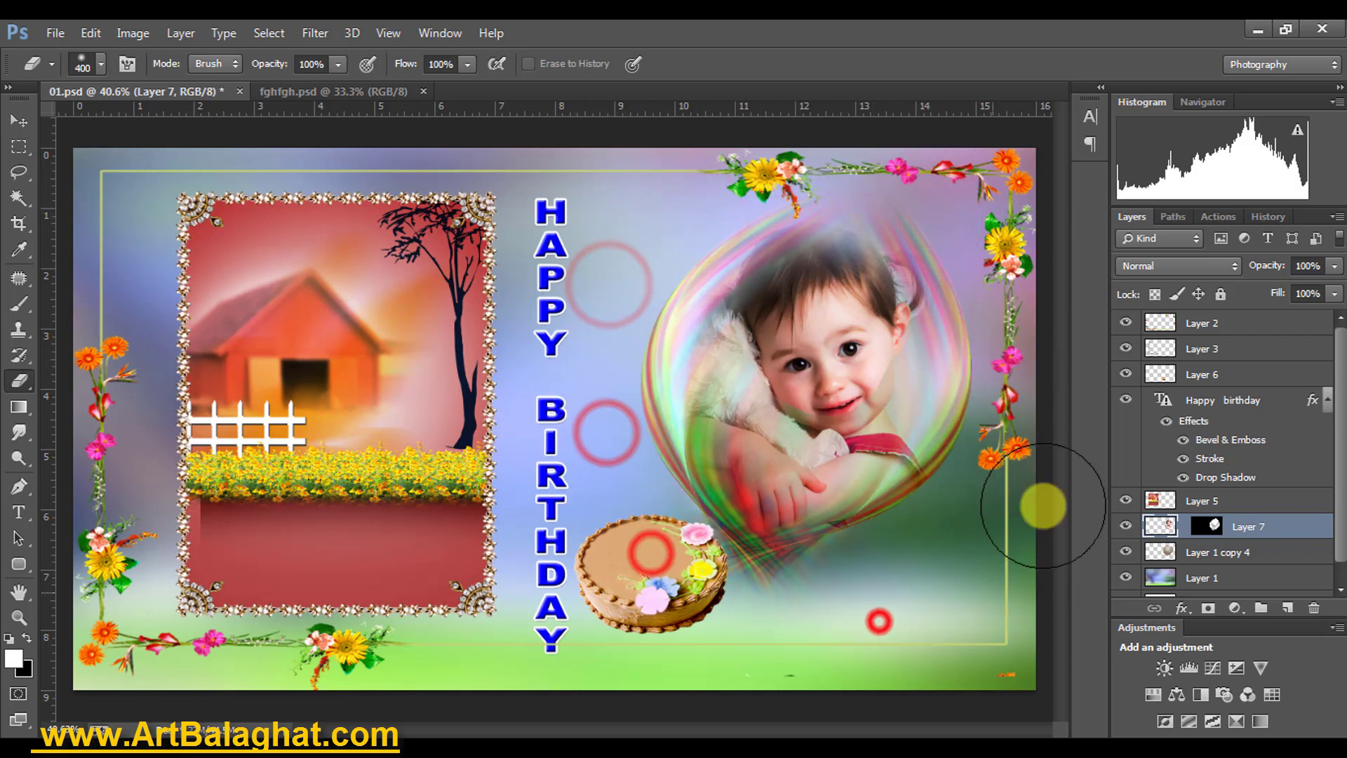
Reposition the portrait within the bubble and toggle Layer 7's layer mask off and on.
{"action": "key", "text": "v"}
{"action": "left_click_drag", "start_coordinate": [834, 343], "coordinate": [811, 330]}
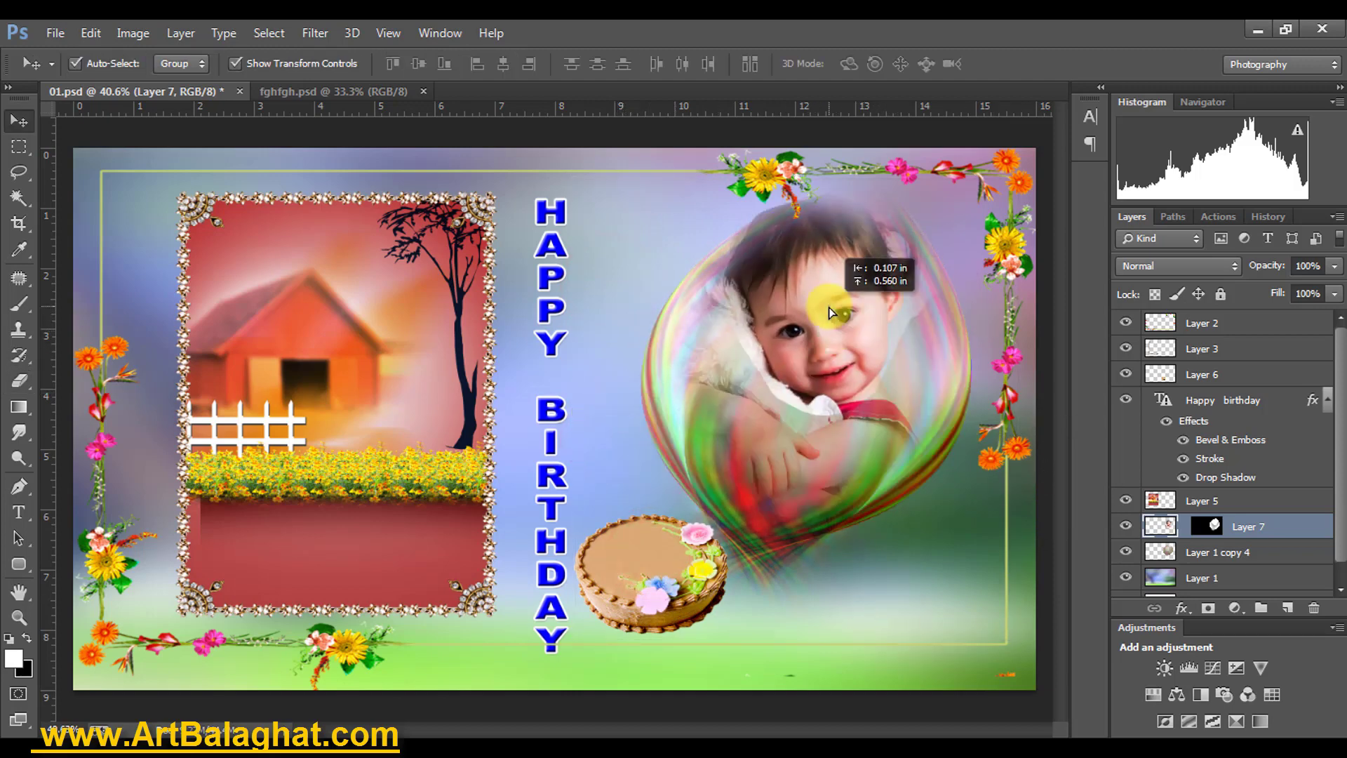
{"action": "left_click_drag", "start_coordinate": [811, 329], "coordinate": [831, 306]}
{"action": "right_click", "coordinate": [1221, 526]}
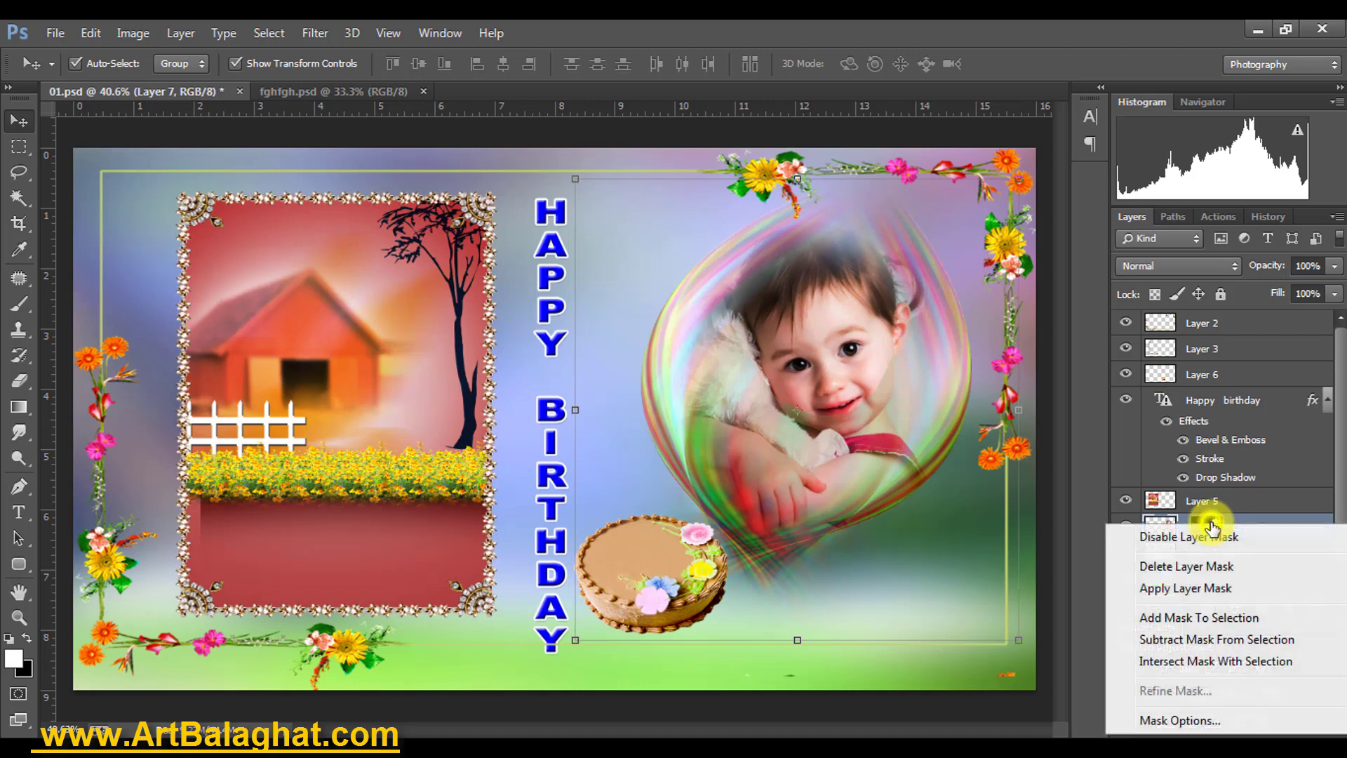
{"action": "left_click", "coordinate": [1203, 539]}
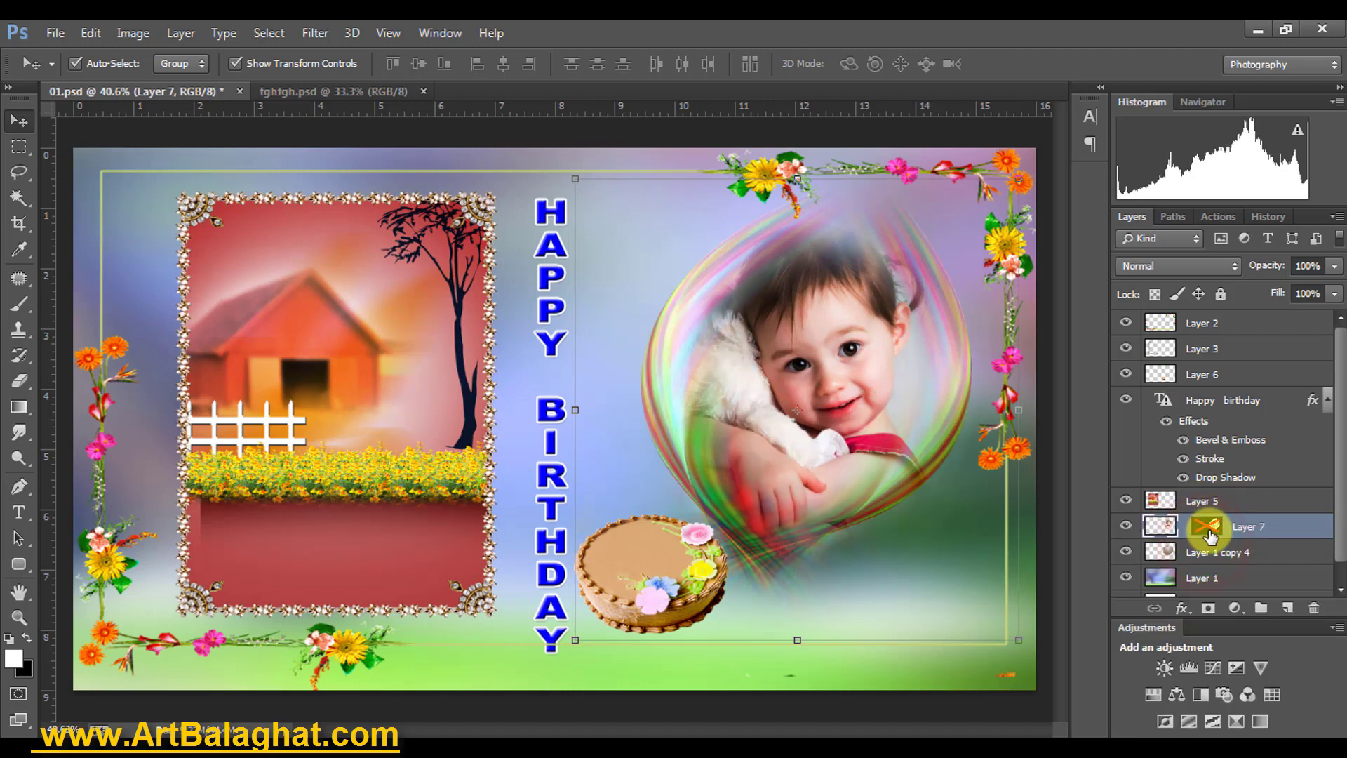
{"action": "left_click", "coordinate": [1209, 527], "text": "shift"}
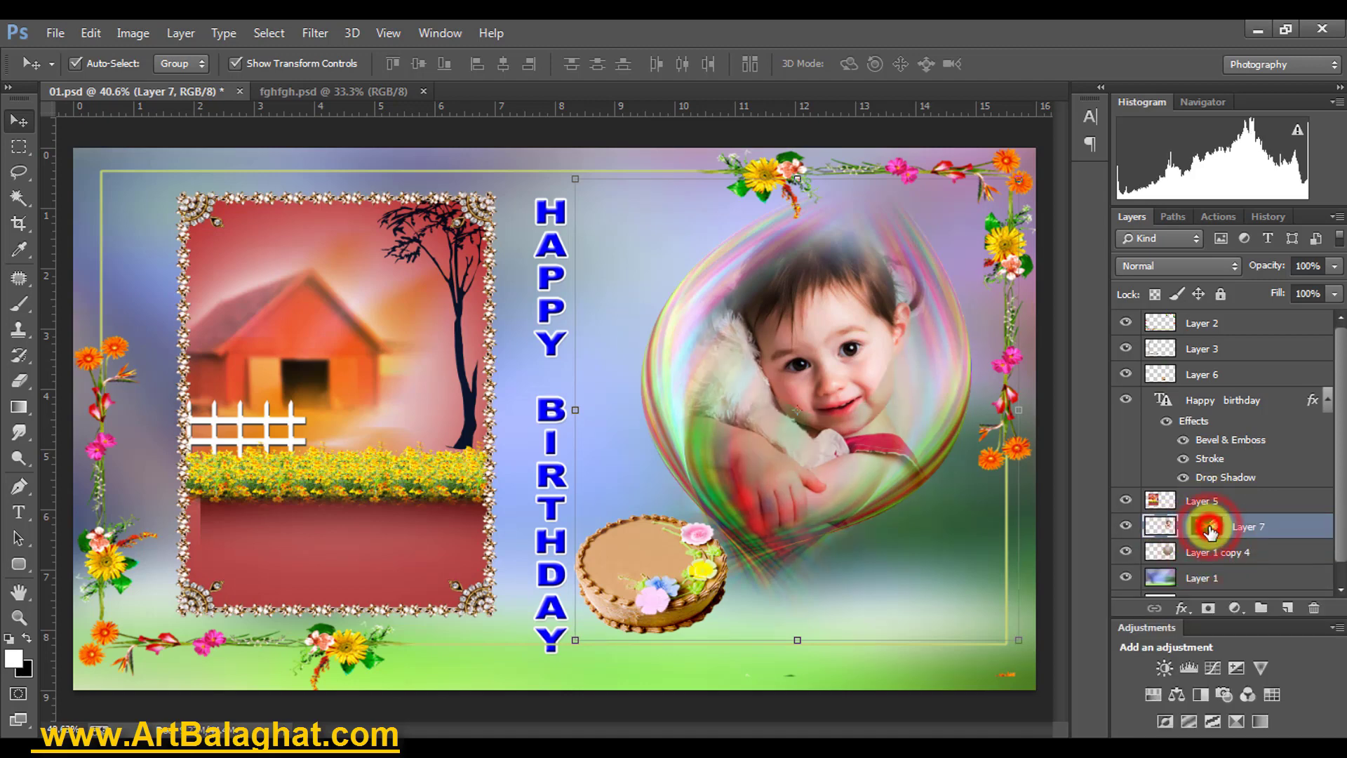
{"action": "left_click", "coordinate": [1209, 528], "text": "shift"}
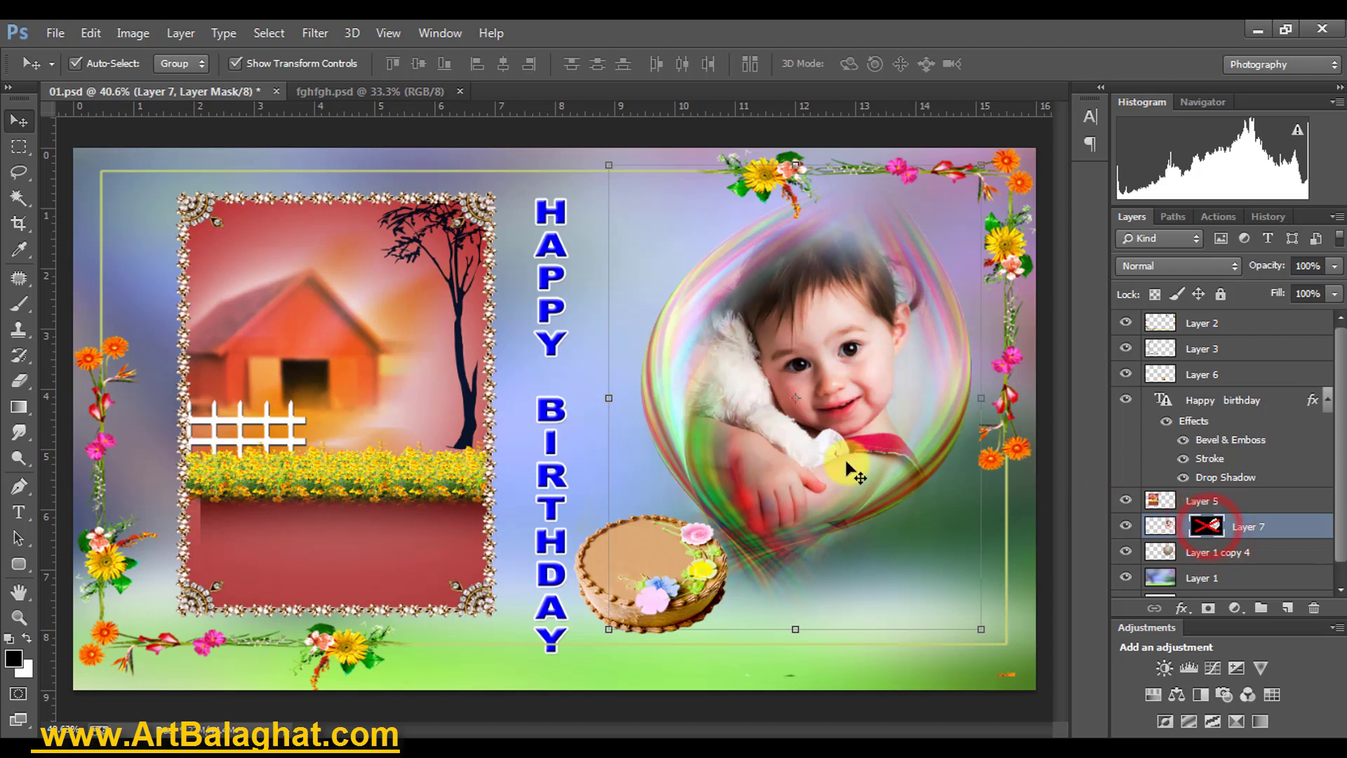
{"action": "key", "text": "e"}
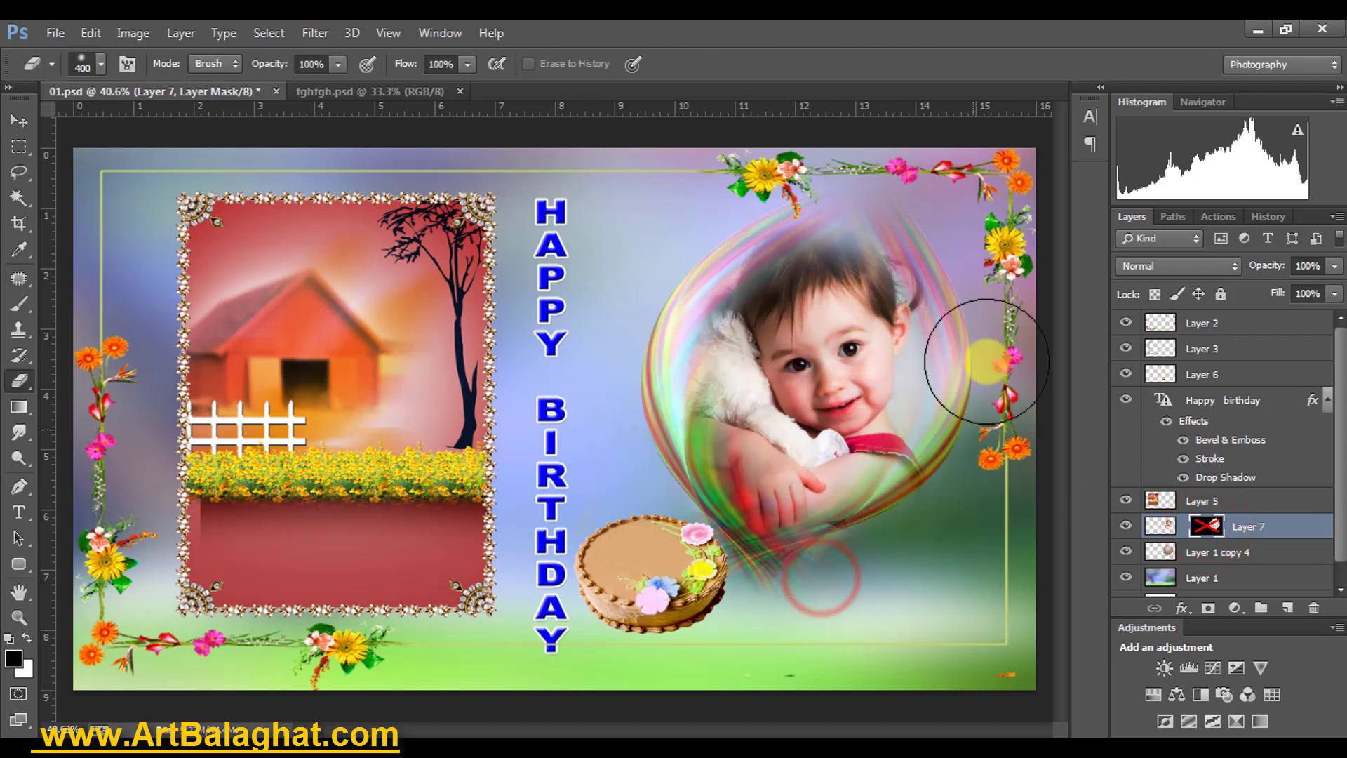
{"action": "key", "text": "v"}
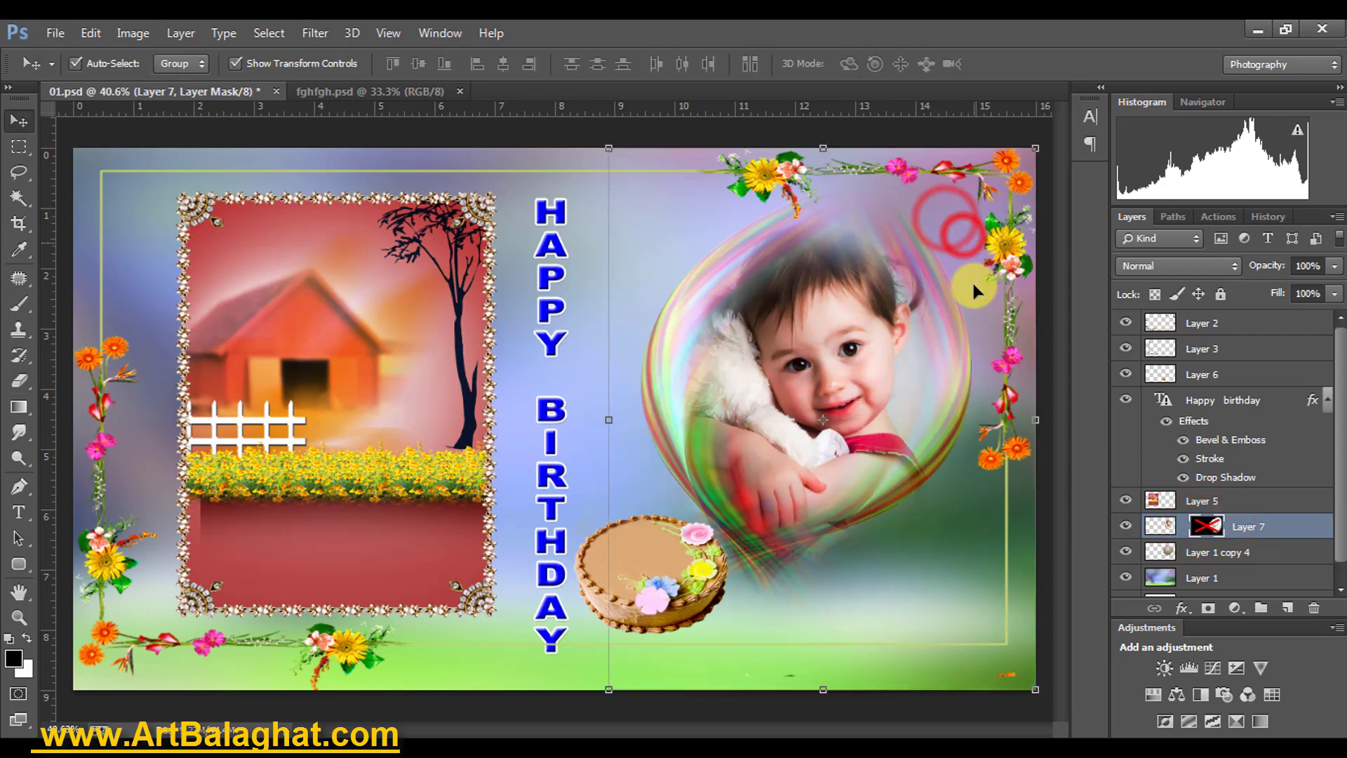
{"action": "scroll", "coordinate": [878, 393], "scroll_direction": "down", "scroll_amount": 1}
Set the toddler layer to 100% opacity and try Dissolve blending.
{"action": "left_click", "coordinate": [826, 339]}
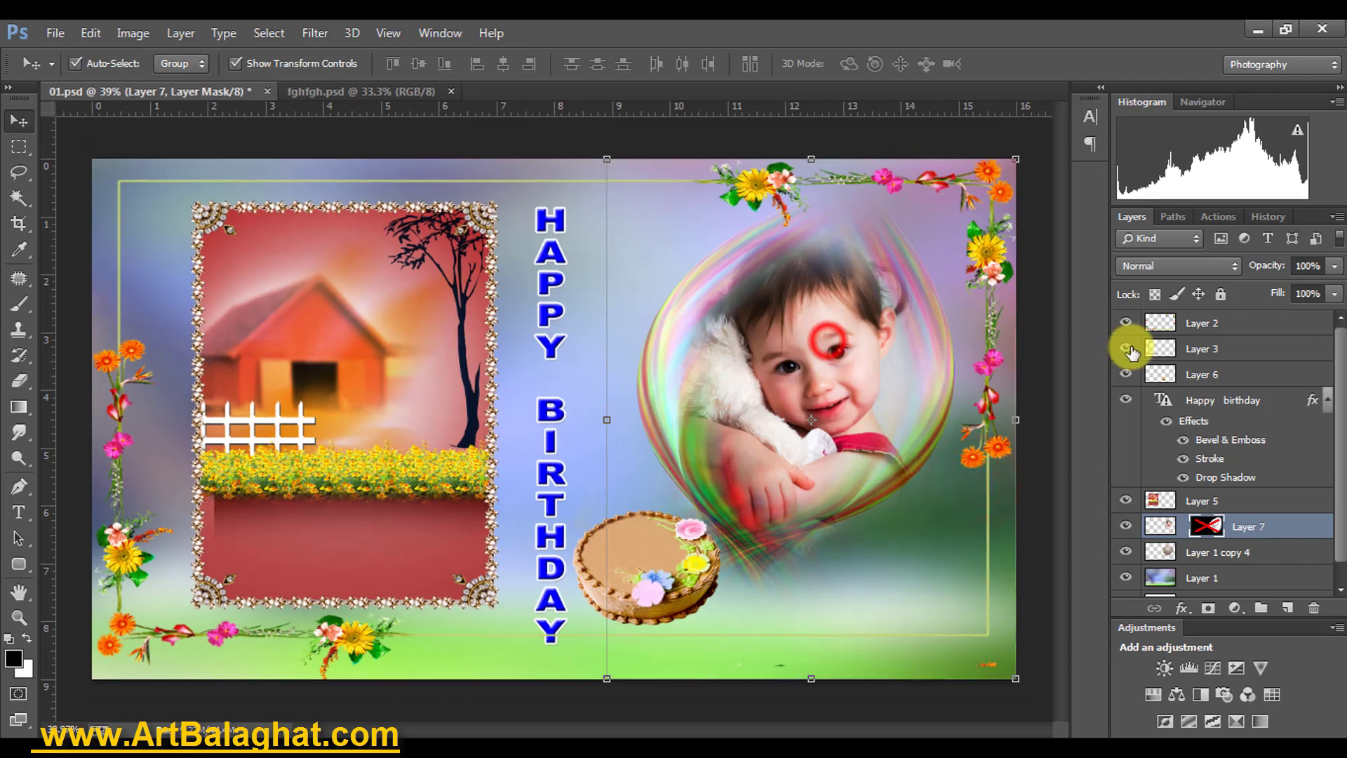
{"action": "left_click", "coordinate": [1335, 266]}
{"action": "left_click_drag", "start_coordinate": [1317, 294], "coordinate": [1335, 295]}
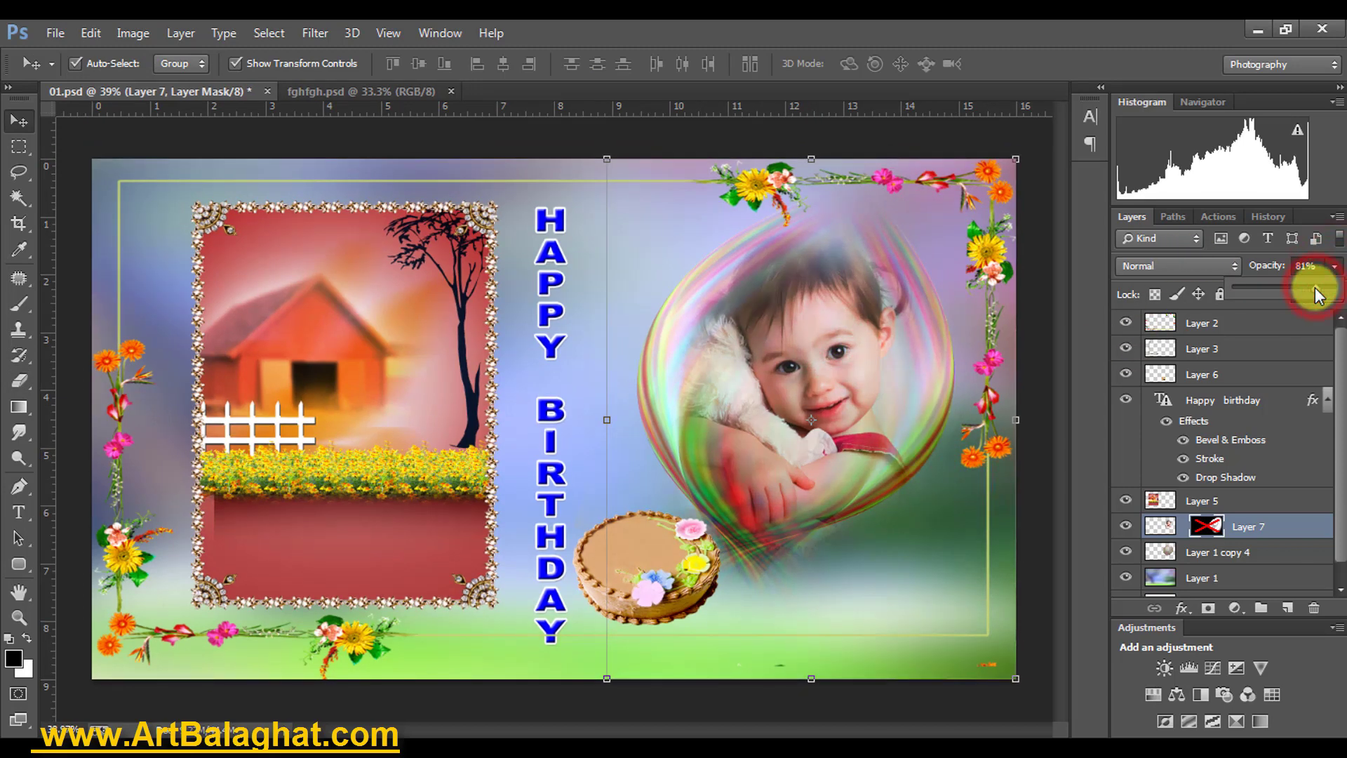
{"action": "left_click", "coordinate": [1179, 266]}
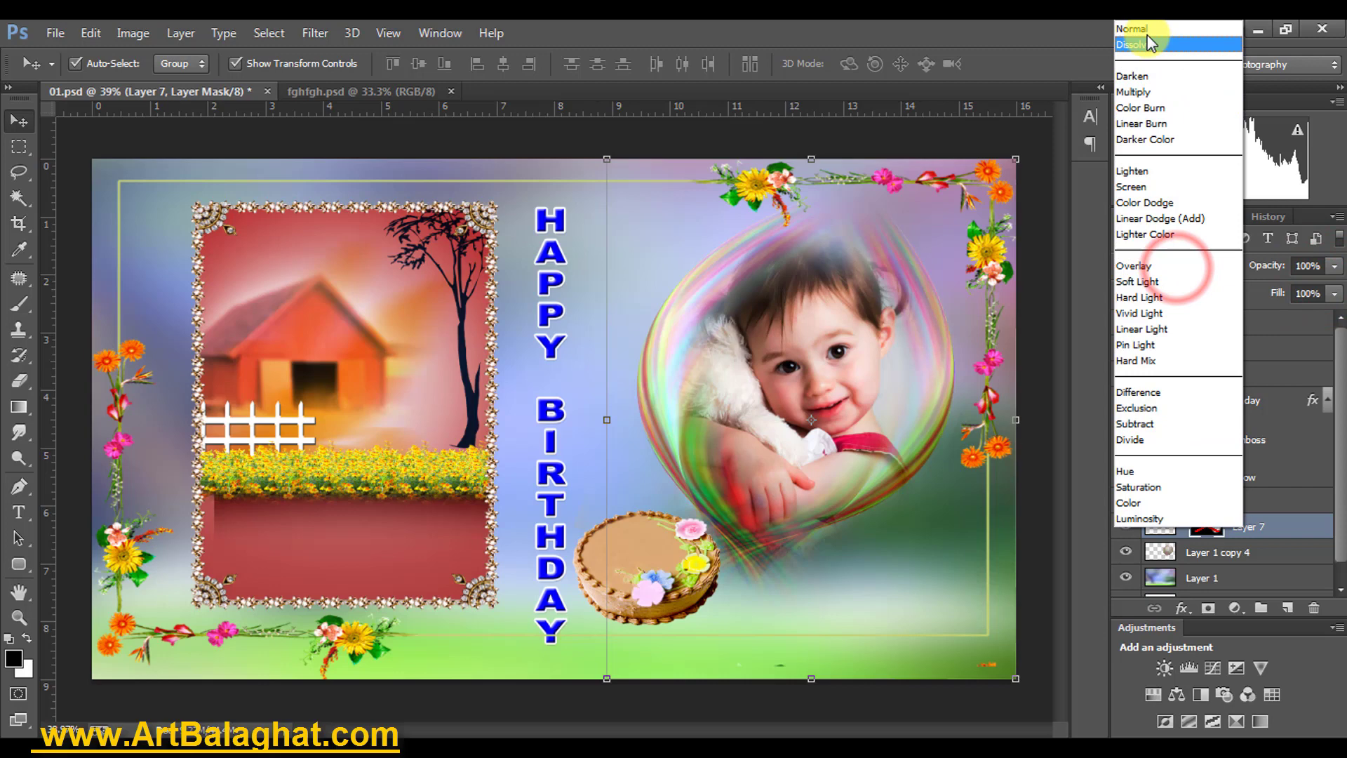
{"action": "left_click", "coordinate": [1151, 44]}
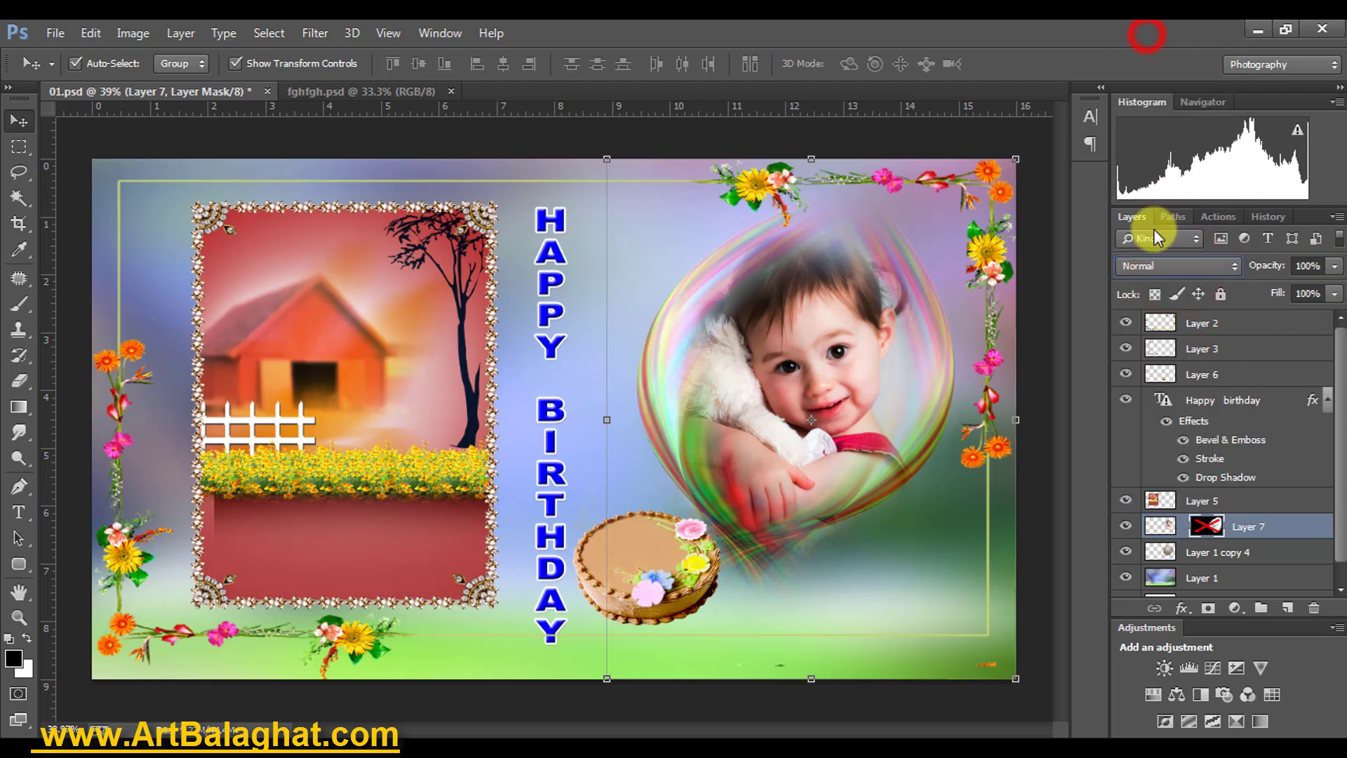
Browse the blending modes and return the toddler layer to Normal.
{"action": "scroll", "coordinate": [1146, 267], "scroll_direction": "down", "scroll_amount": 1}
{"action": "scroll", "coordinate": [1145, 267], "scroll_direction": "down", "scroll_amount": 1}
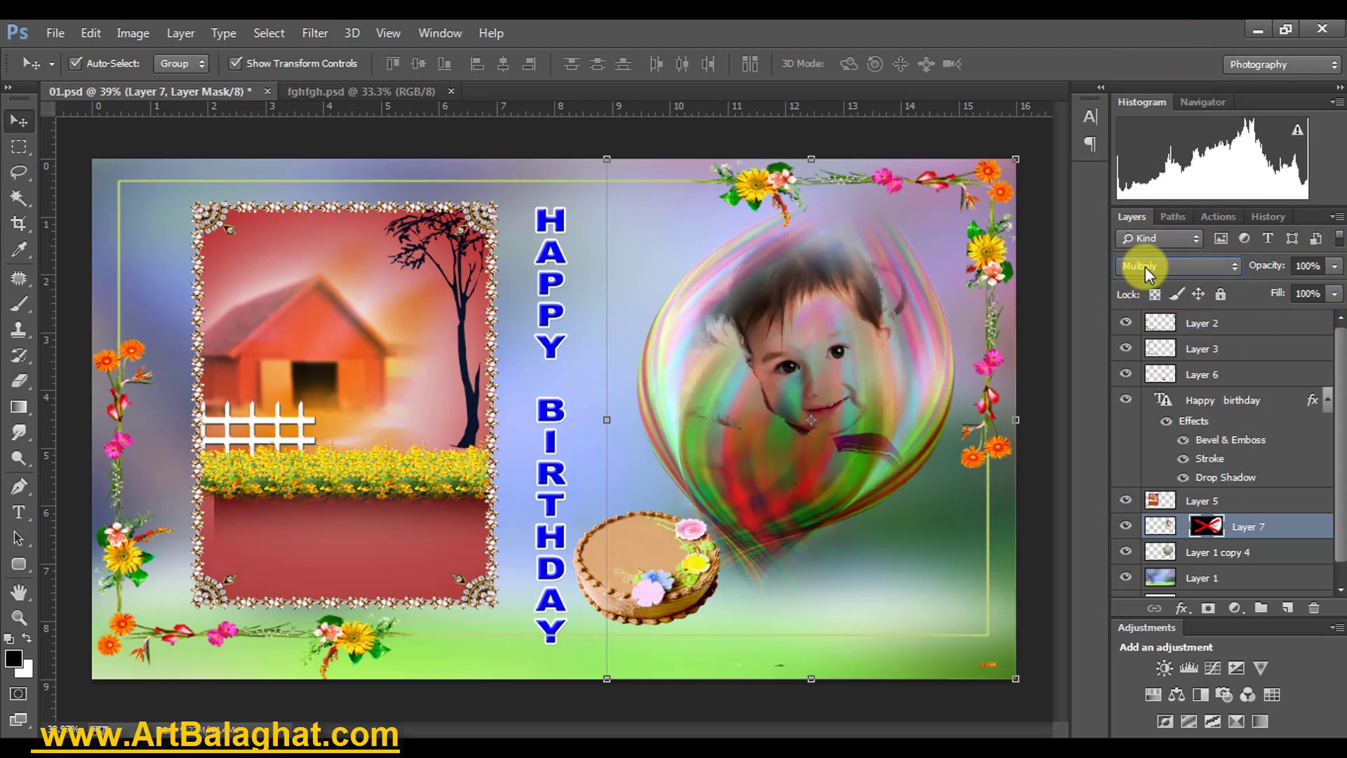
{"action": "scroll", "coordinate": [1145, 267], "scroll_direction": "down", "scroll_amount": 2}
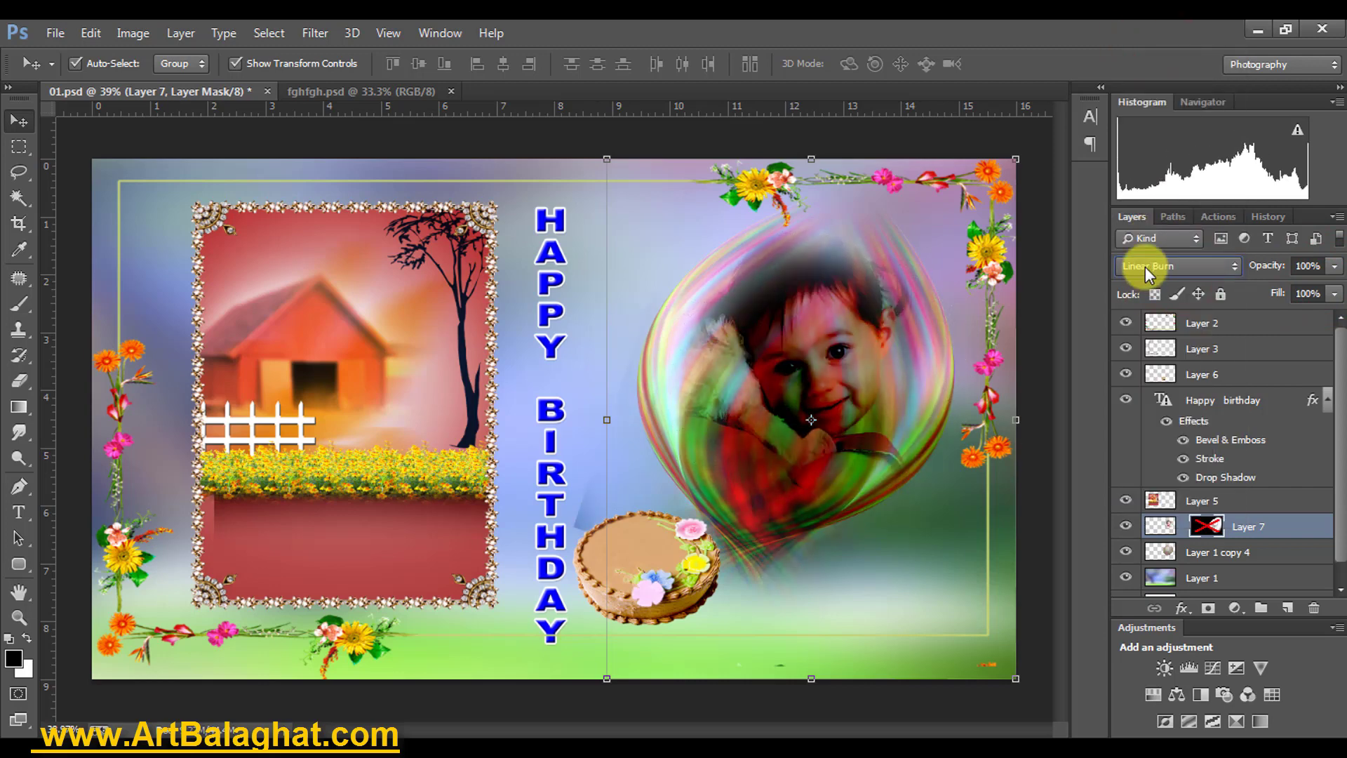
{"action": "scroll", "coordinate": [1146, 267], "scroll_direction": "down", "scroll_amount": 3}
{"action": "scroll", "coordinate": [1145, 266], "scroll_direction": "down", "scroll_amount": 4}
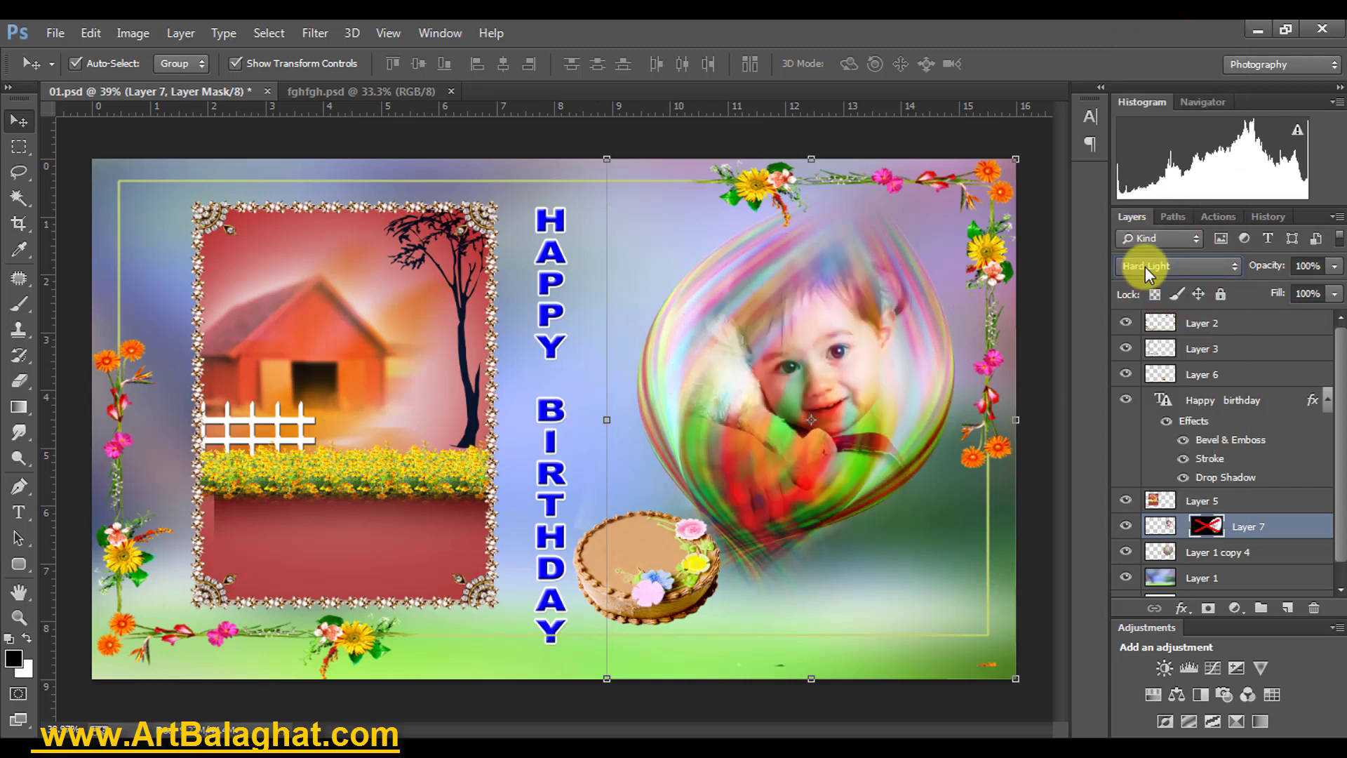
{"action": "scroll", "coordinate": [1145, 267], "scroll_direction": "down", "scroll_amount": 1}
{"action": "scroll", "coordinate": [1145, 267], "scroll_direction": "down", "scroll_amount": 1}
{"action": "scroll", "coordinate": [1145, 266], "scroll_direction": "down", "scroll_amount": 1}
{"action": "scroll", "coordinate": [1145, 267], "scroll_direction": "down", "scroll_amount": 1}
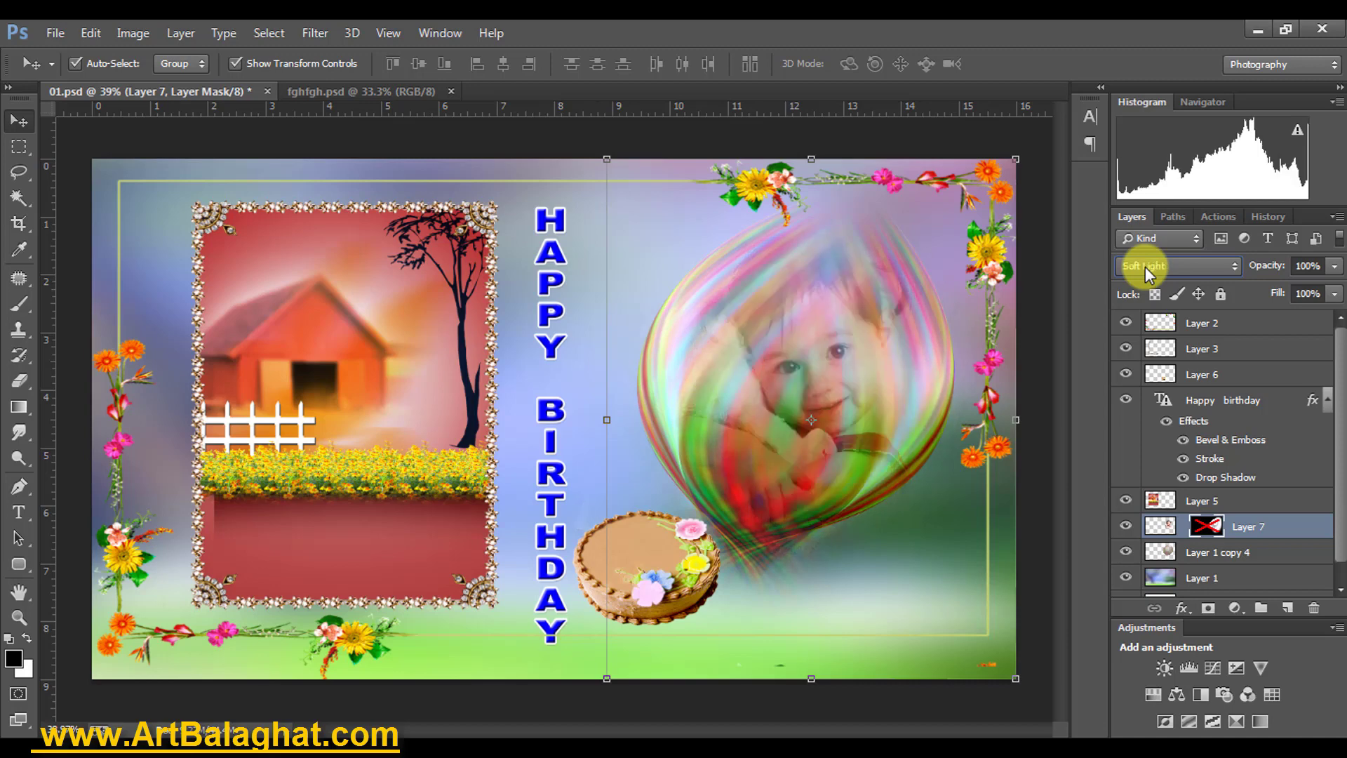
{"action": "left_click", "coordinate": [1146, 267]}
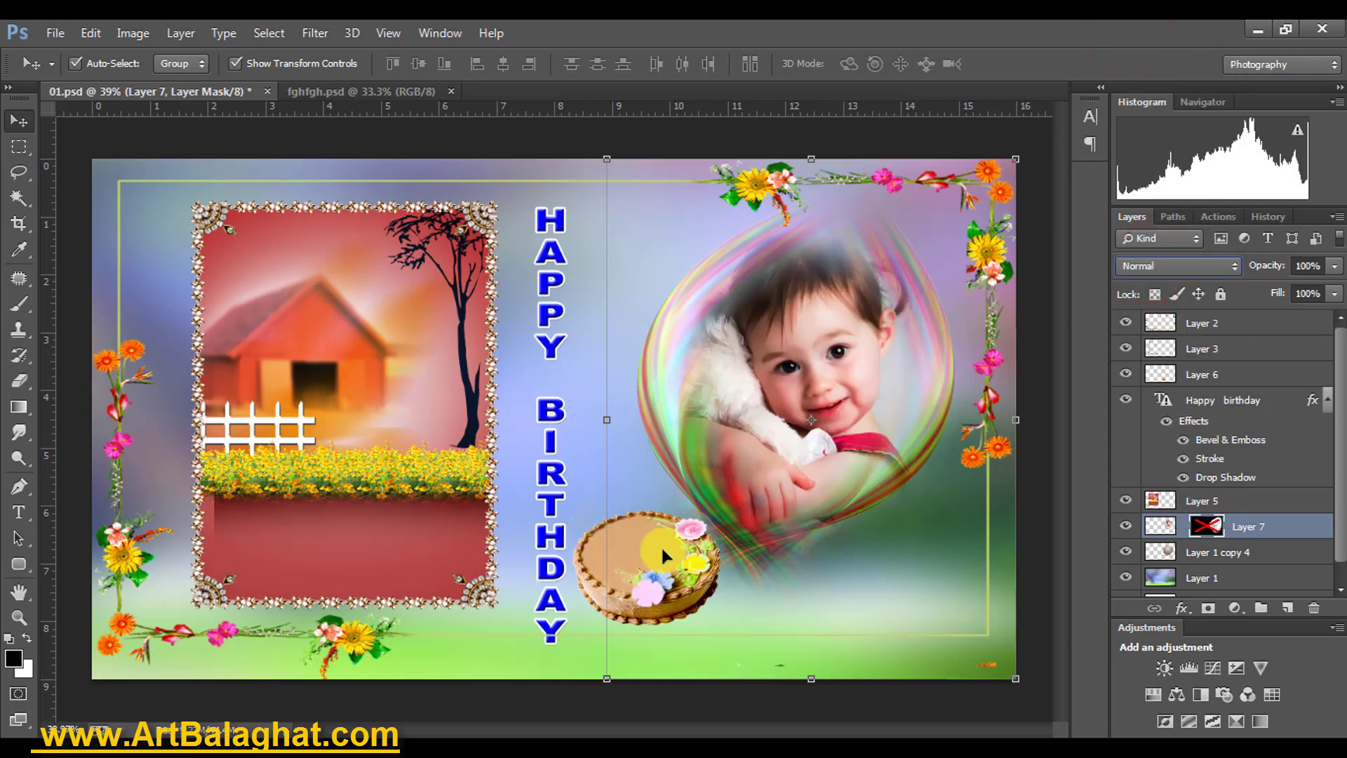
Erase leftover photo pixels below the bubble, then bring up fghfgh.psd.
{"action": "left_click", "coordinate": [1168, 527]}
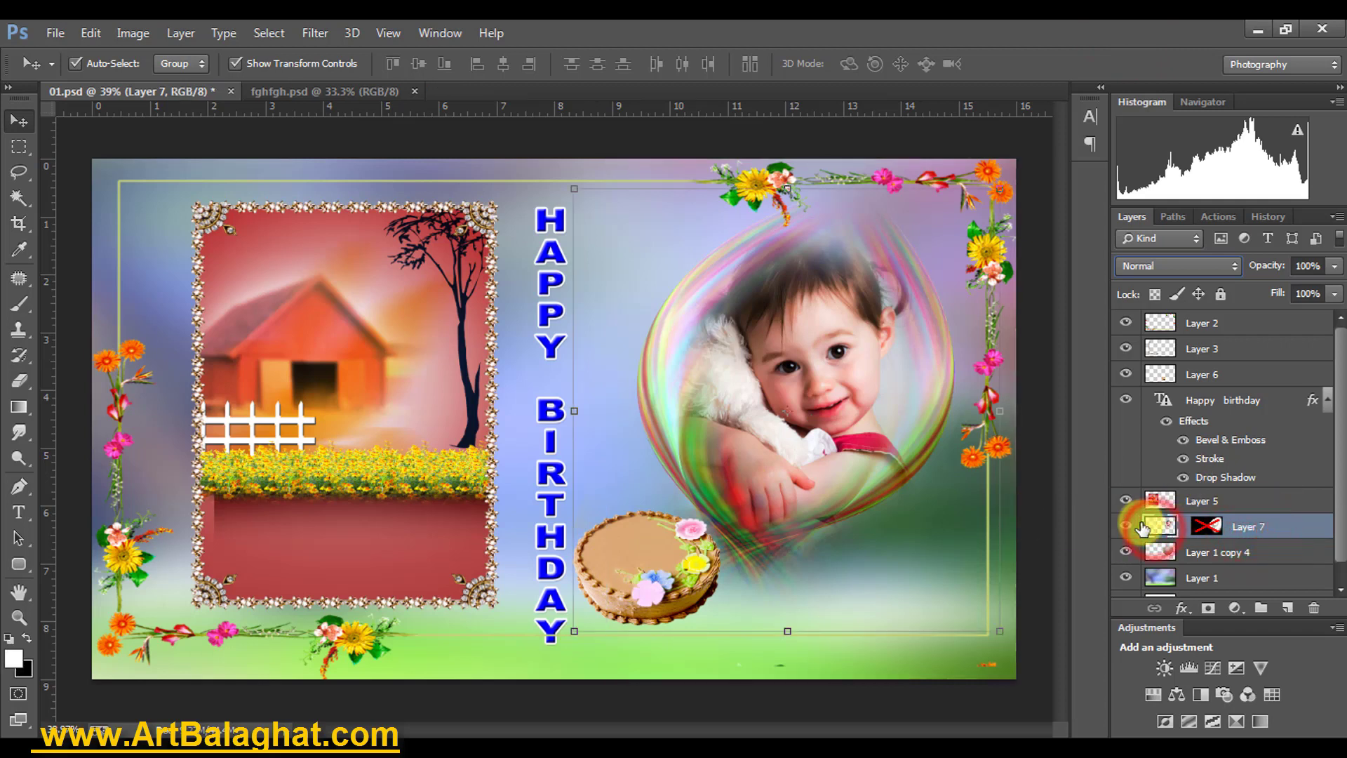
{"action": "left_click", "coordinate": [13, 376]}
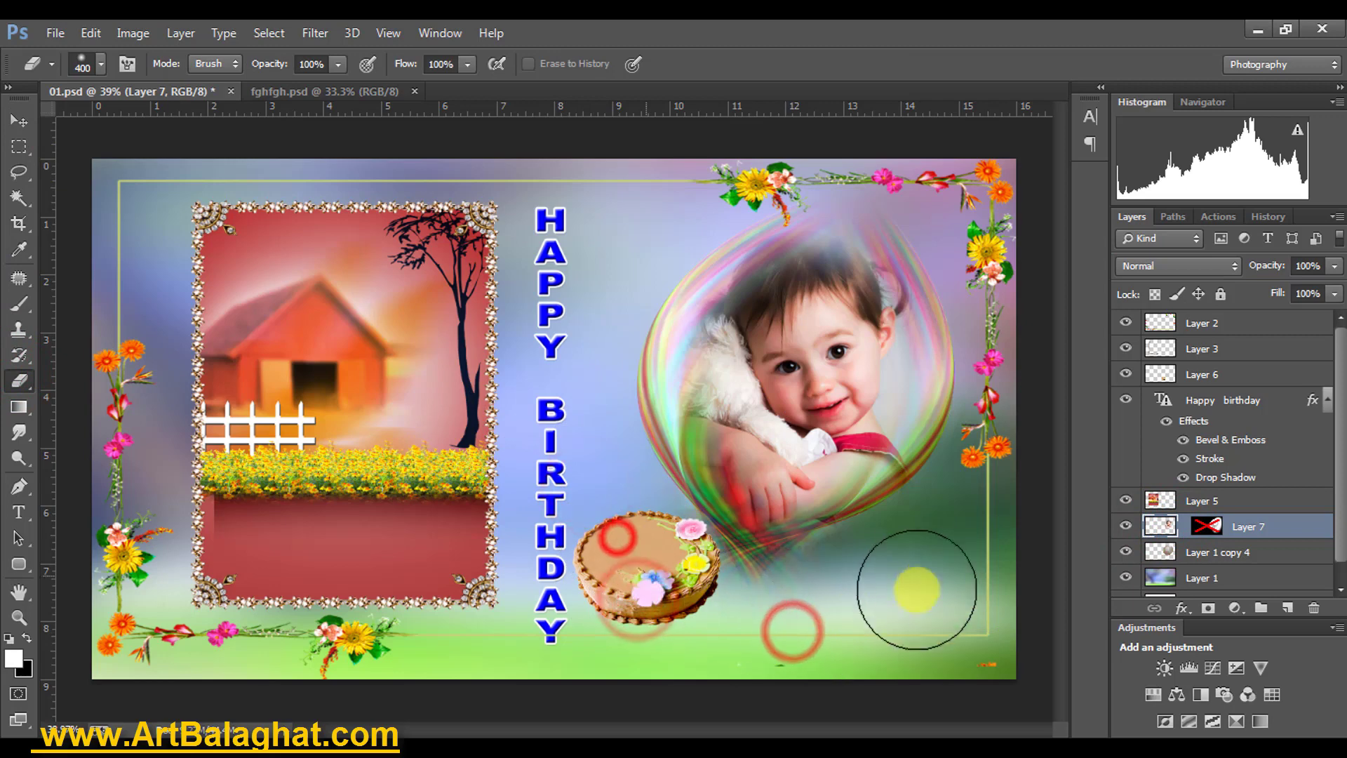
{"action": "mouse_move", "coordinate": [917, 589]}
{"action": "left_mouse_down"}
{"action": "mouse_move", "coordinate": [827, 586]}
{"action": "mouse_move", "coordinate": [910, 542]}
{"action": "left_mouse_up"}
{"action": "key", "text": "v"}
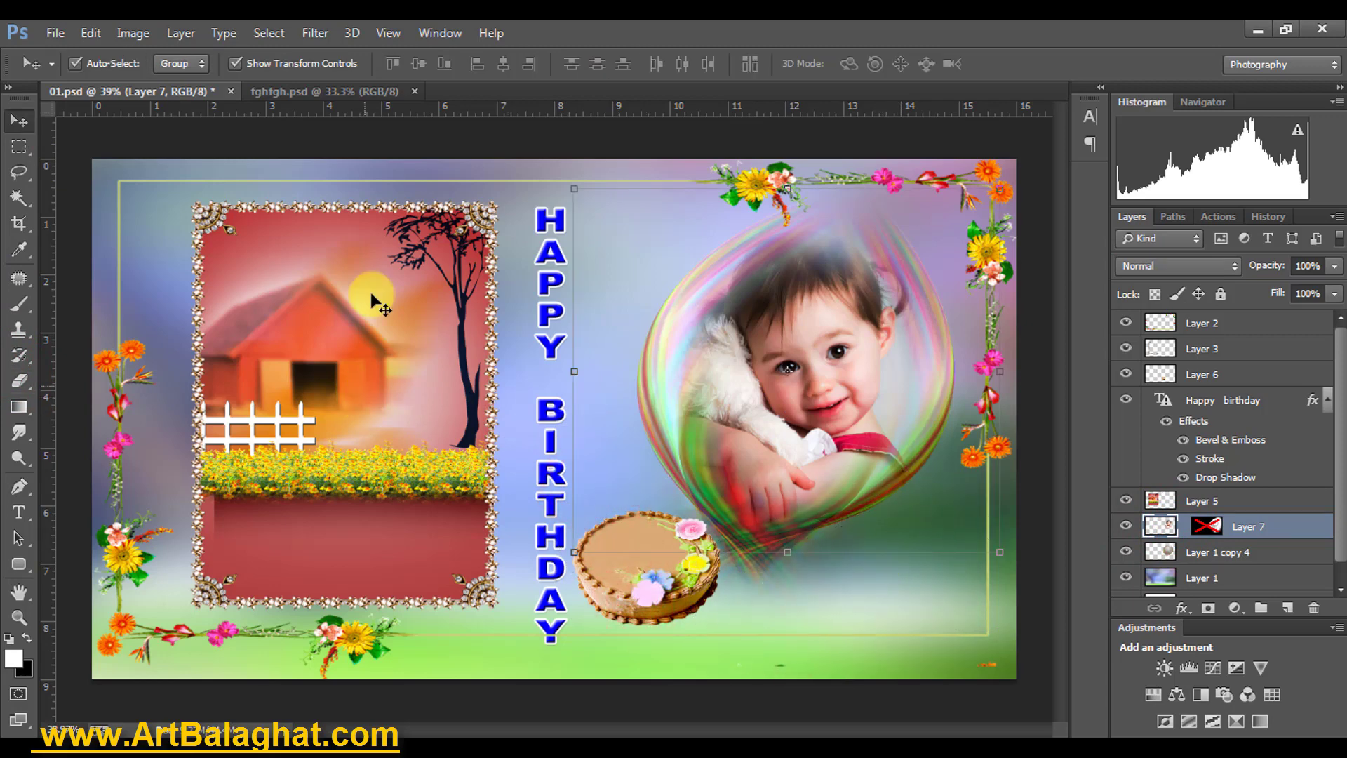
{"action": "left_click", "coordinate": [287, 91]}
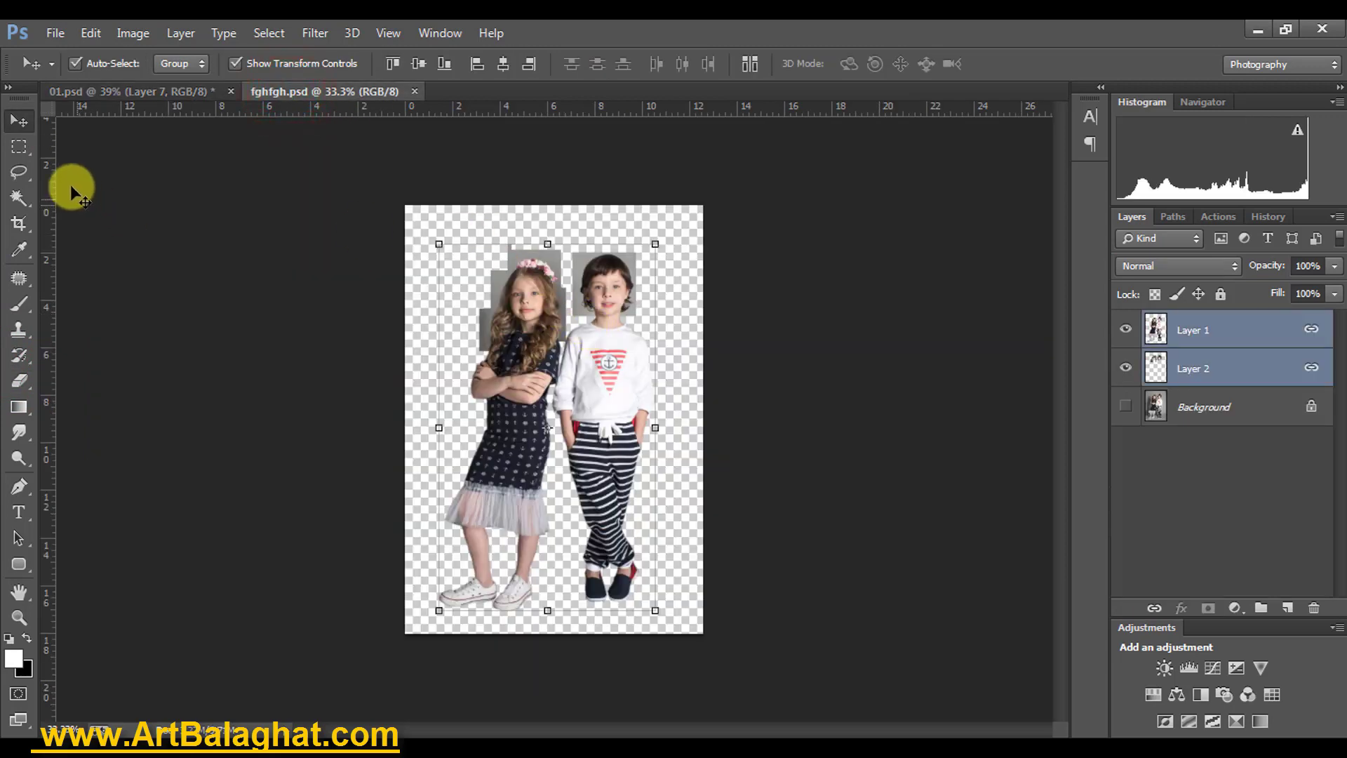
Crop the children image to a rectangle around the pair and fit it in view.
{"action": "key", "text": "m"}
{"action": "left_click_drag", "start_coordinate": [453, 223], "coordinate": [672, 454]}
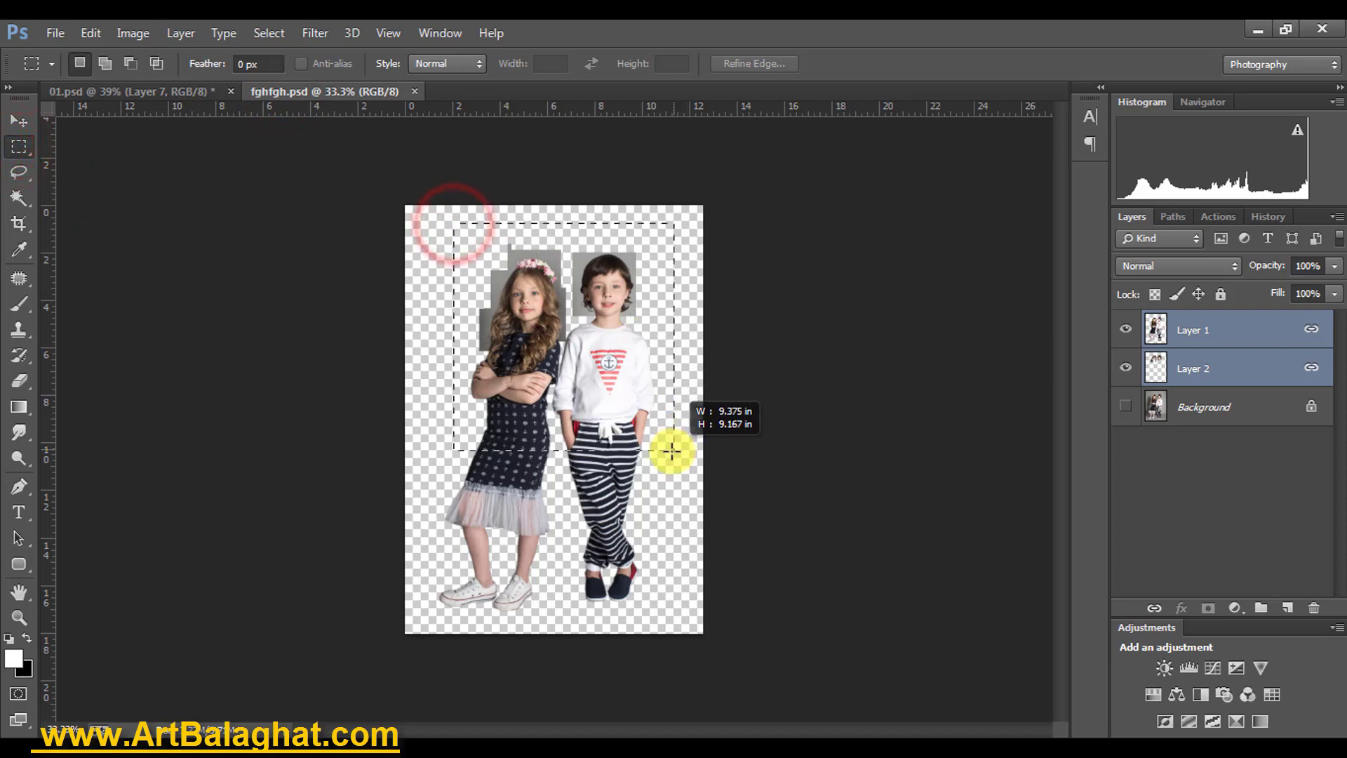
{"action": "left_click", "coordinate": [130, 35]}
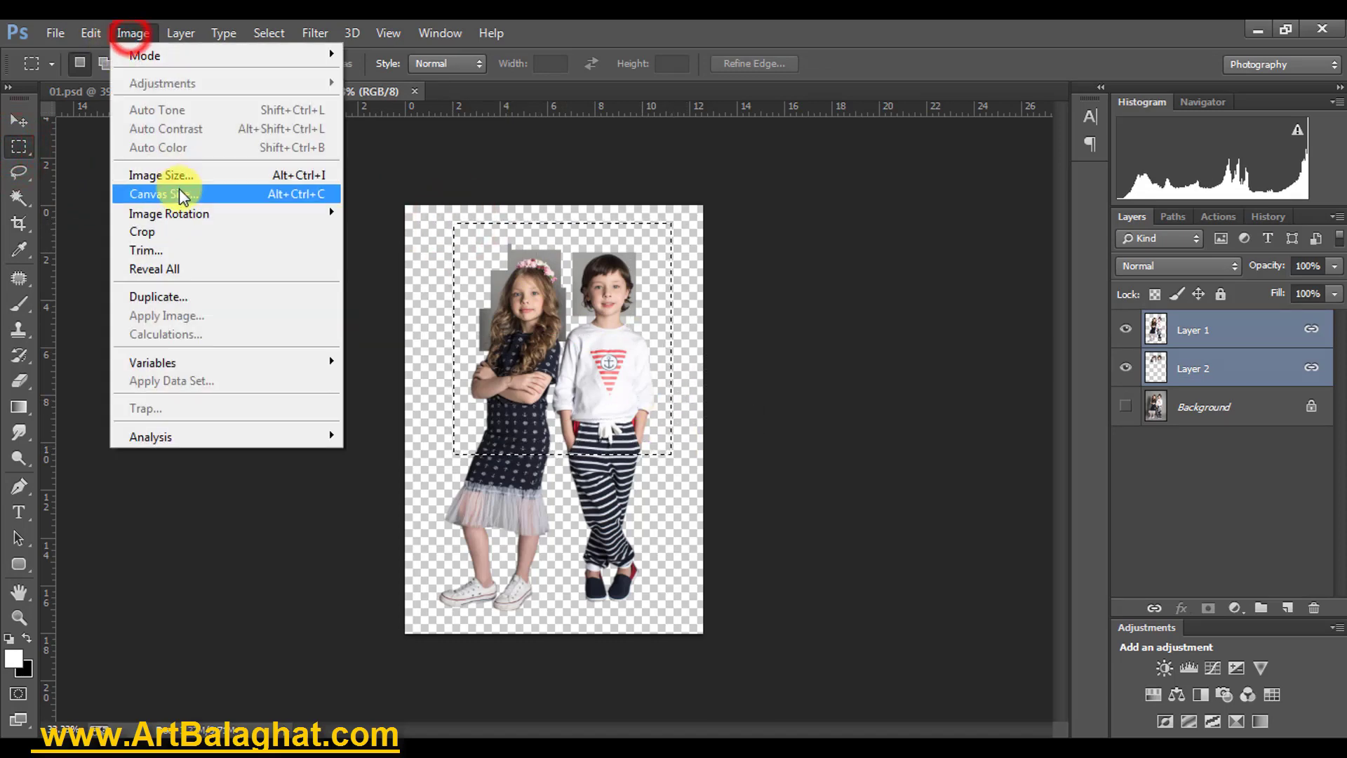
{"action": "left_click", "coordinate": [171, 231]}
{"action": "key", "text": "ctrl+0"}
{"action": "key", "text": "v"}
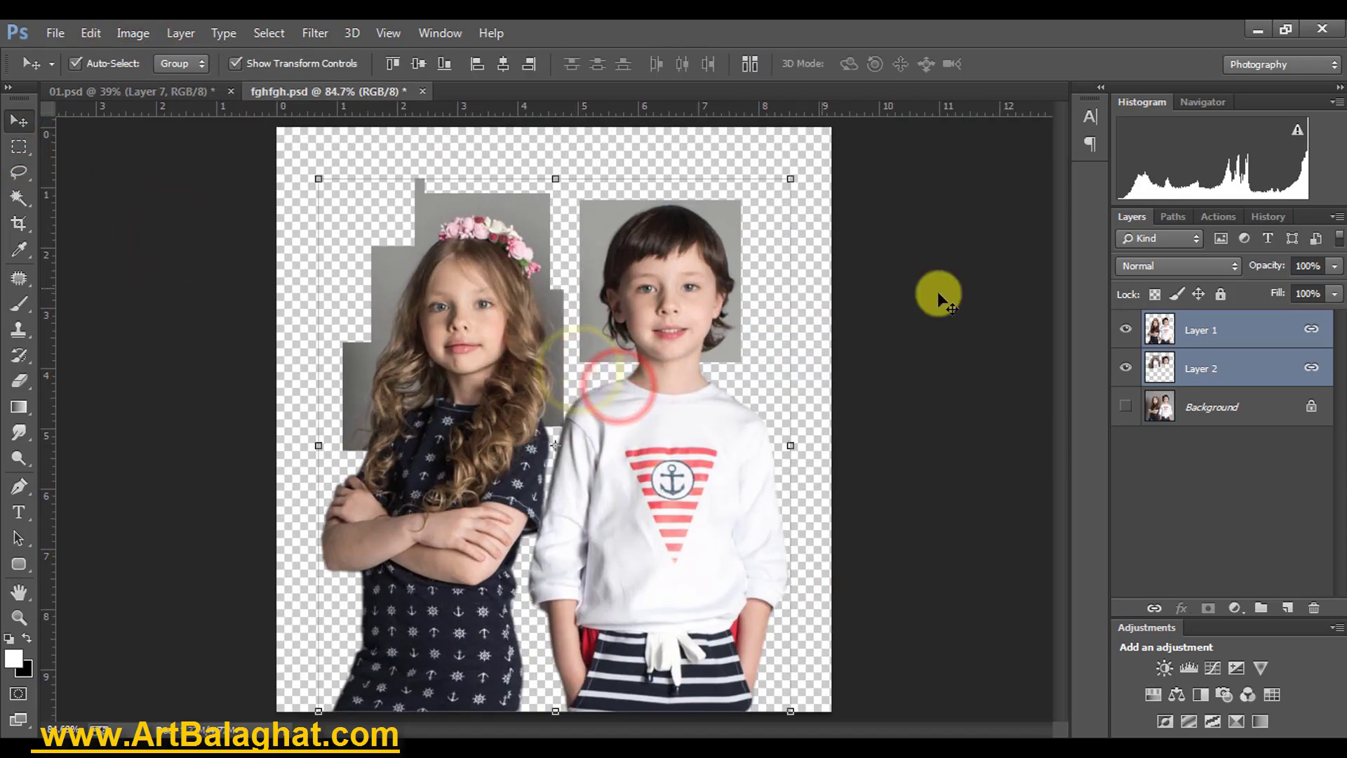
Compare the children and grey patch layers' visibility, then drag both layers into 01.psd.
{"action": "left_click", "coordinate": [1127, 368]}
{"action": "left_click", "coordinate": [1127, 330]}
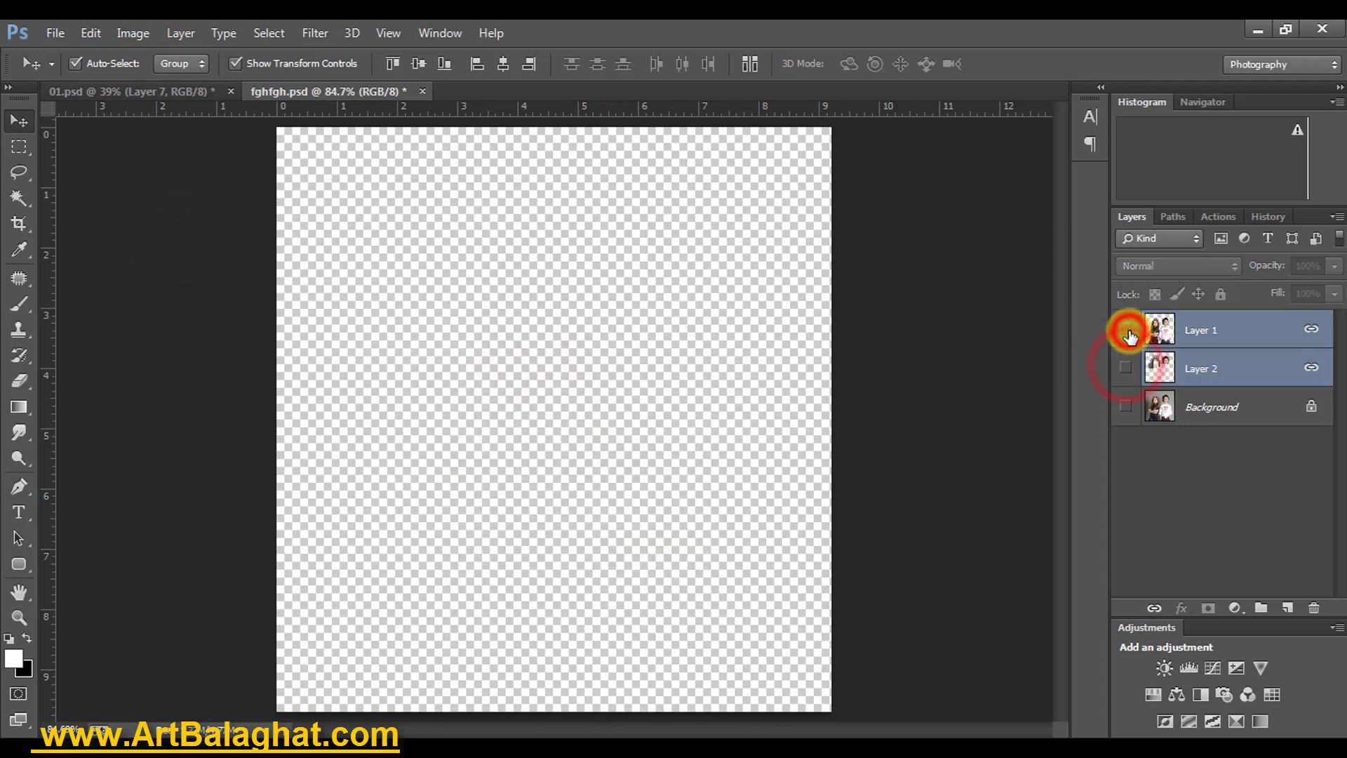
{"action": "left_click", "coordinate": [1127, 330]}
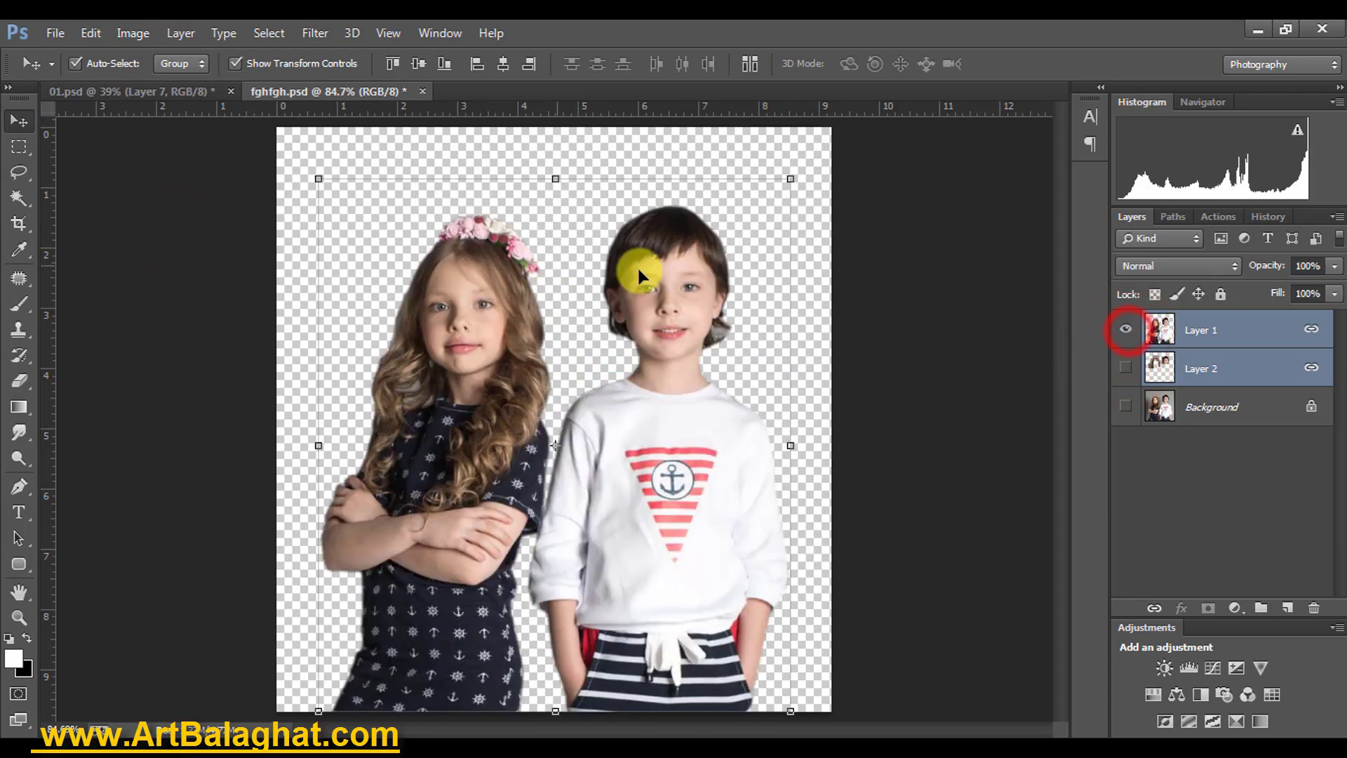
{"action": "left_click", "coordinate": [1125, 370]}
{"action": "left_click", "coordinate": [1128, 370]}
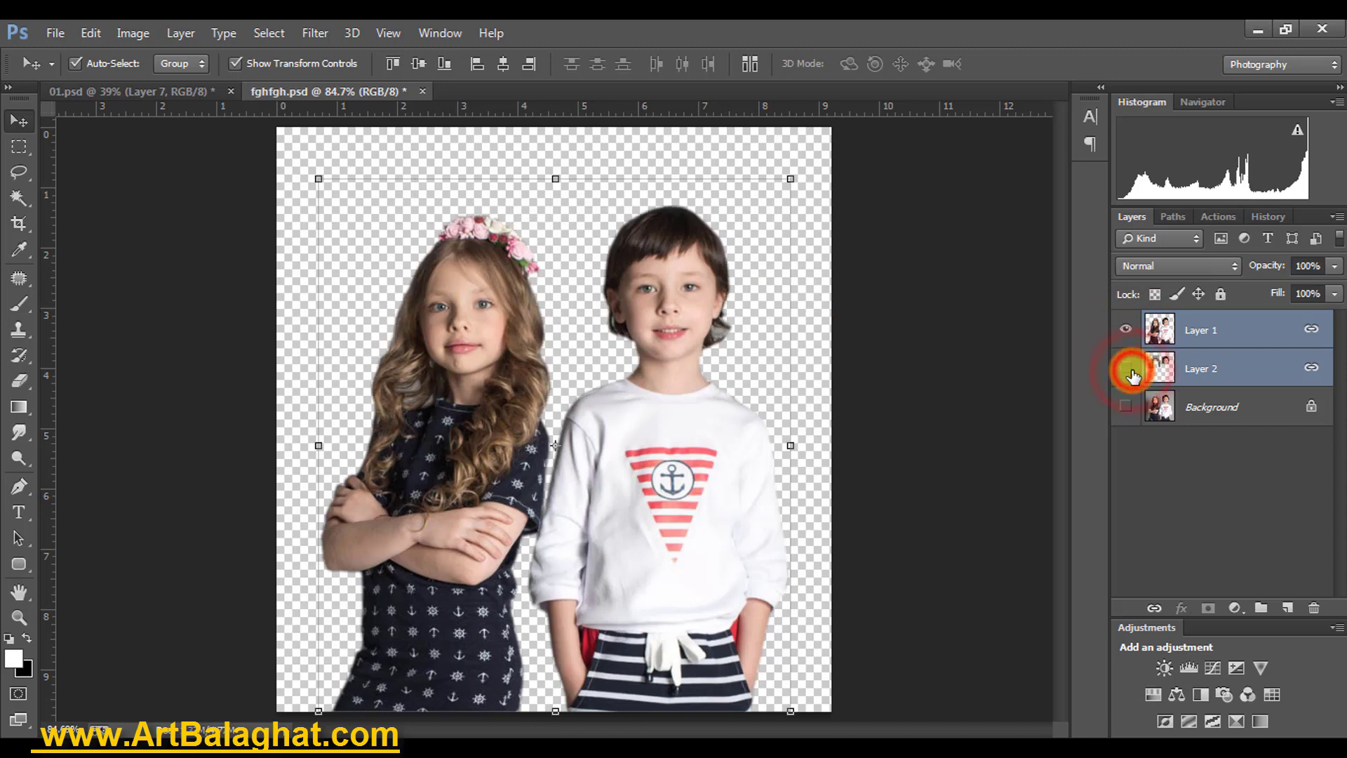
{"action": "left_click", "coordinate": [1129, 369]}
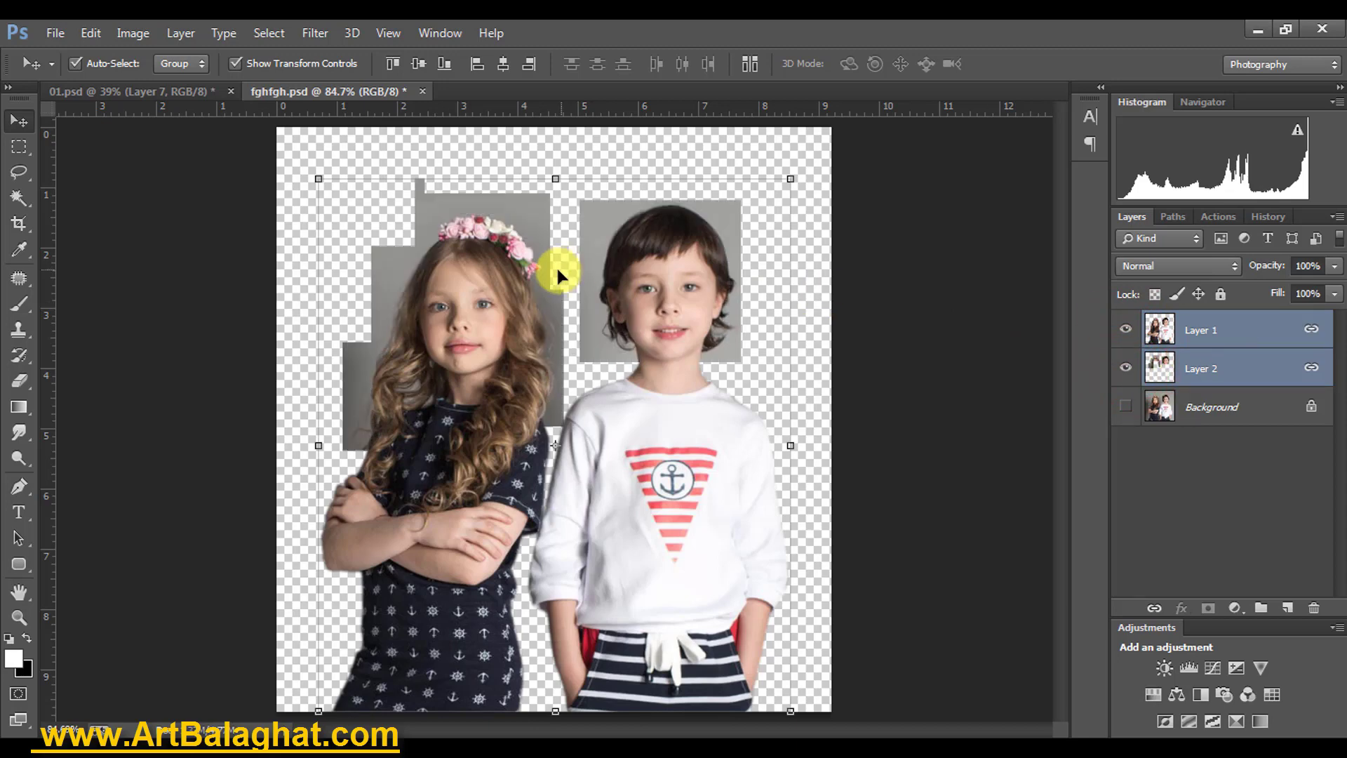
{"action": "left_click_drag", "start_coordinate": [559, 276], "coordinate": [384, 266]}
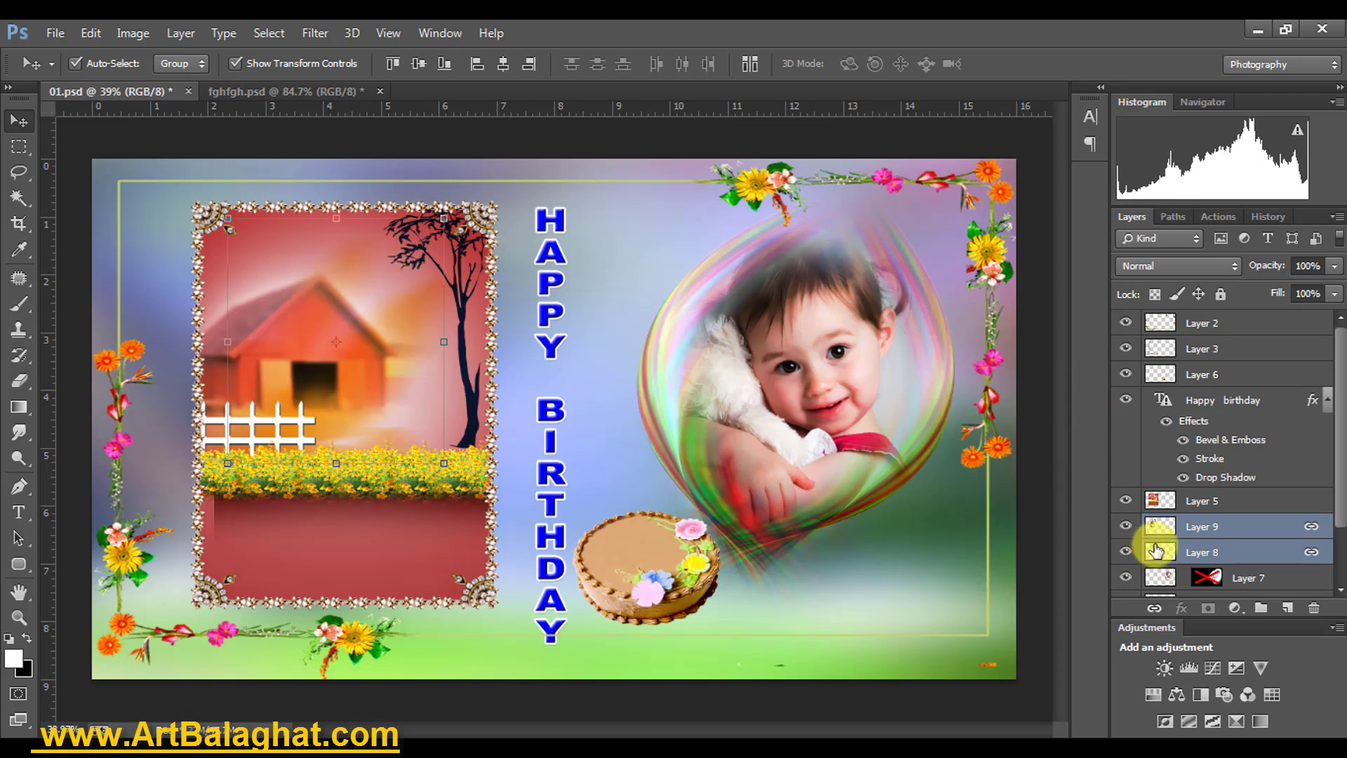
Stack Layers 8 and 9 on top, enlarge the children about 135% into the frame, select Layer 5.
{"action": "left_click_drag", "start_coordinate": [1241, 523], "coordinate": [1233, 314]}
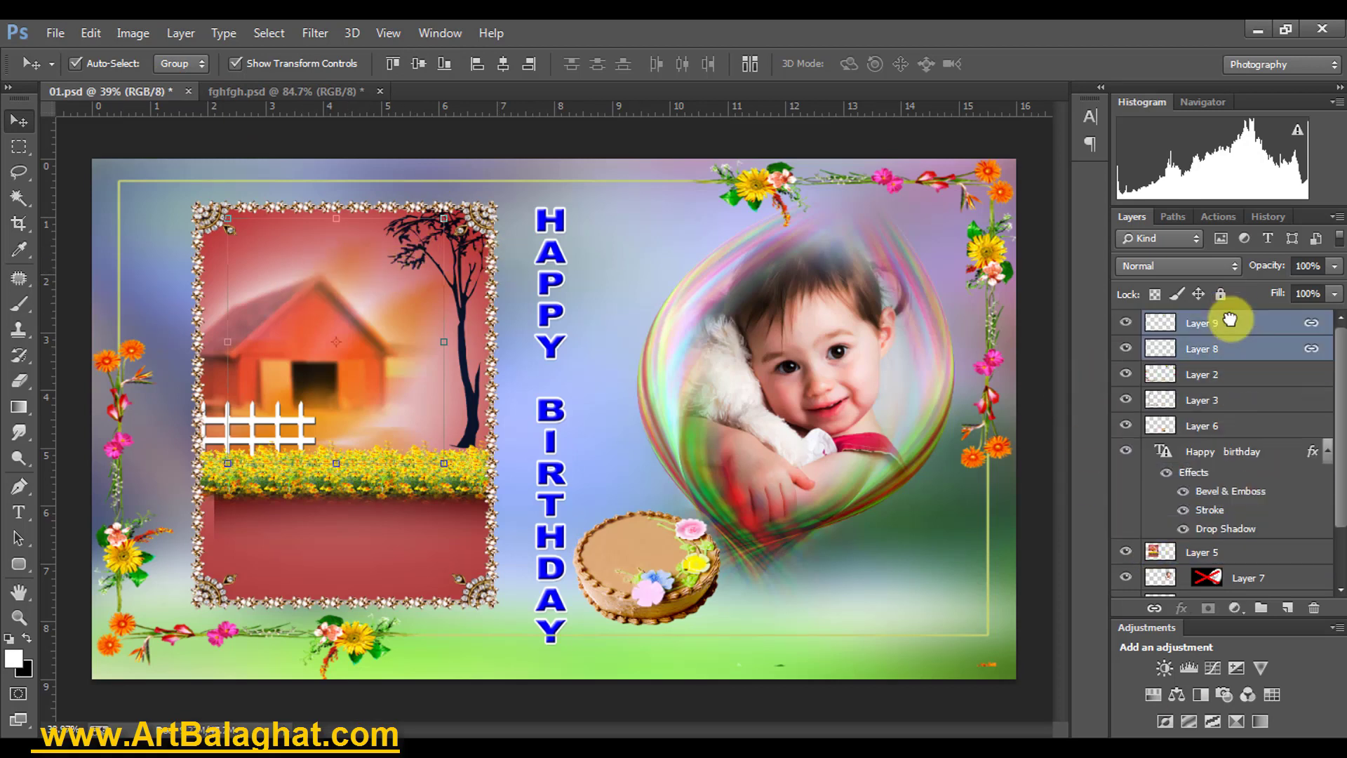
{"action": "left_click_drag", "start_coordinate": [380, 424], "coordinate": [353, 561]}
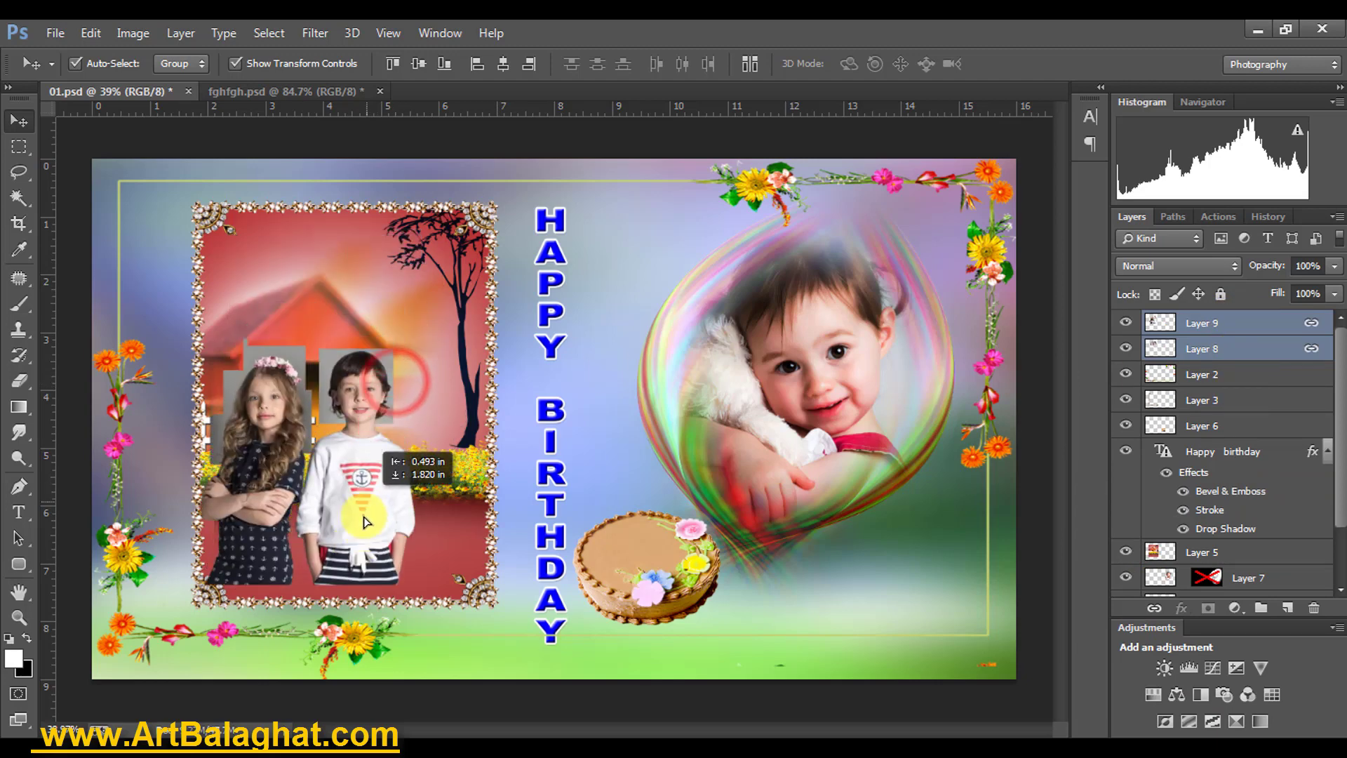
{"action": "left_click_drag", "start_coordinate": [444, 318], "coordinate": [479, 264]}
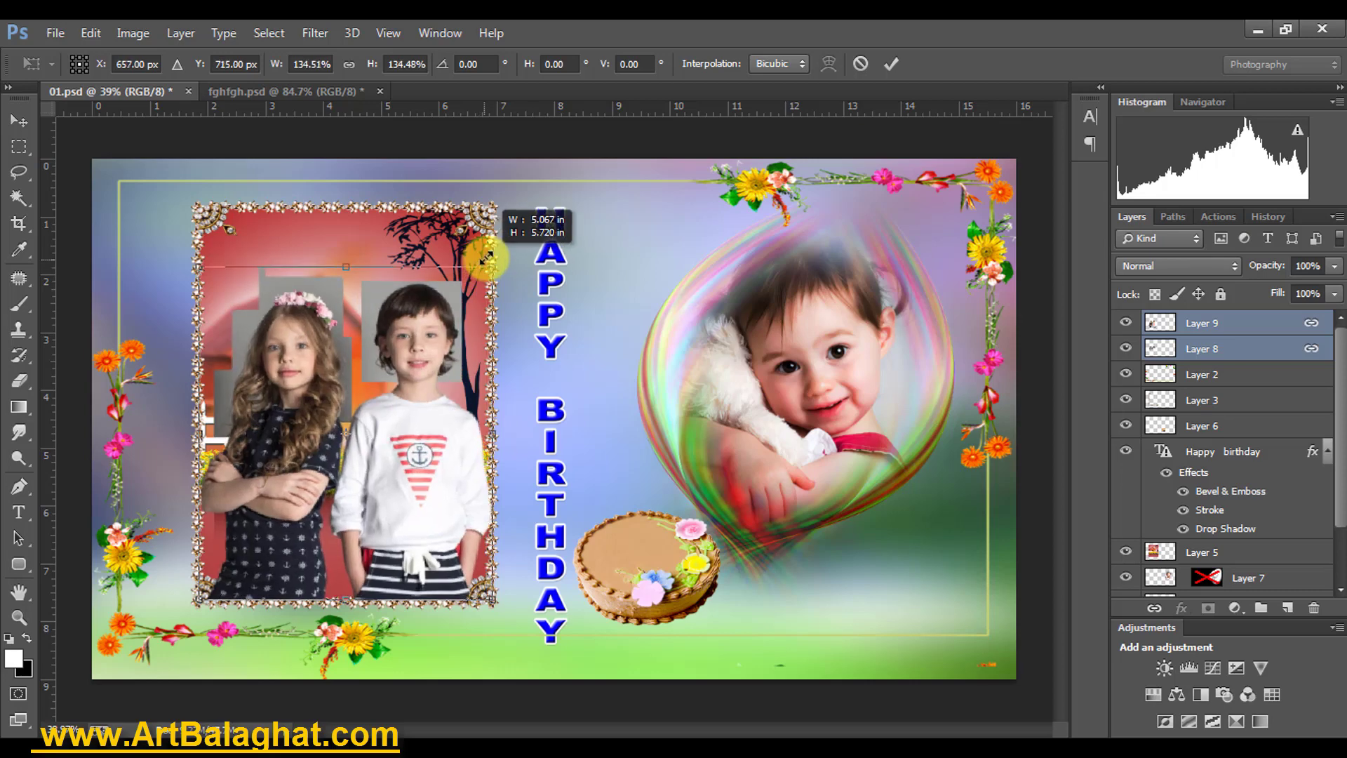
{"action": "left_click_drag", "start_coordinate": [479, 264], "coordinate": [485, 257]}
{"action": "left_click_drag", "start_coordinate": [404, 439], "coordinate": [405, 439]}
{"action": "key", "text": "Return"}
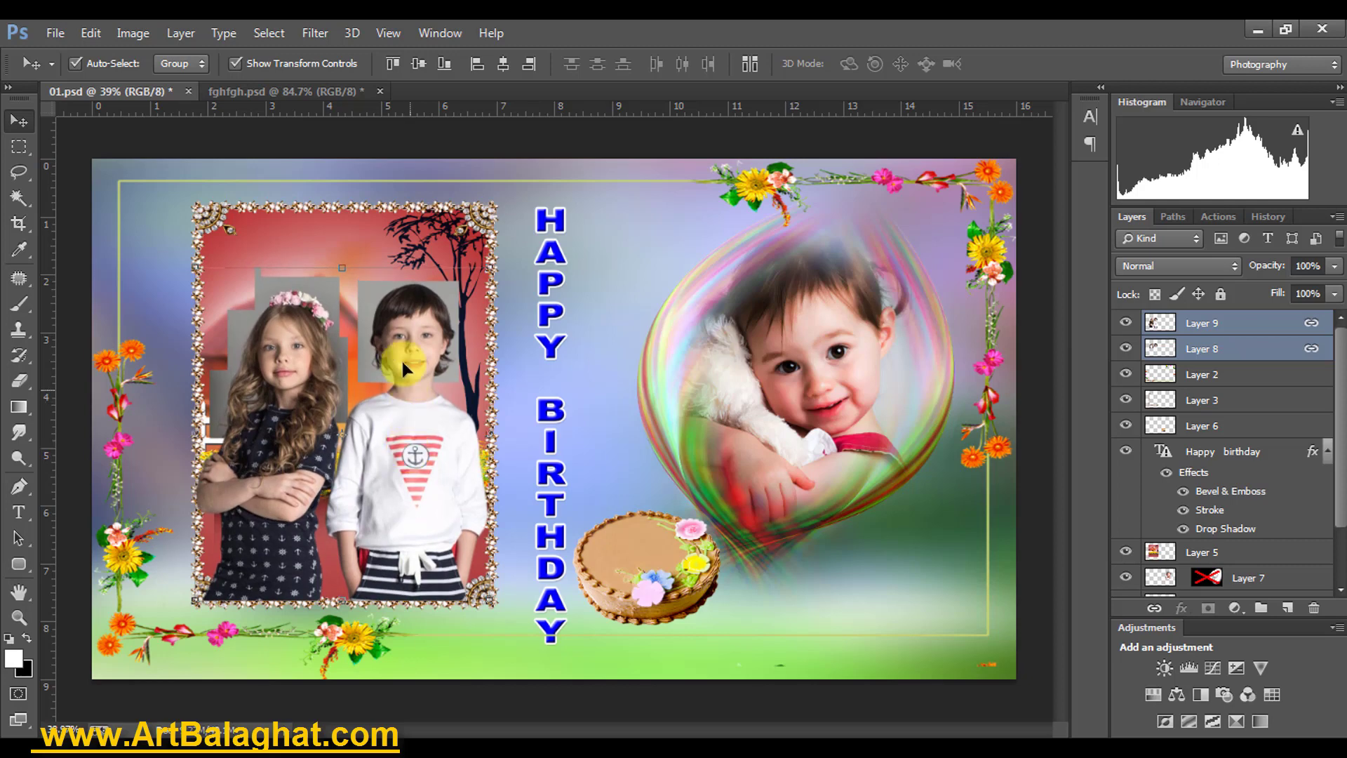
{"action": "right_click", "coordinate": [398, 324]}
{"action": "left_click", "coordinate": [477, 354]}
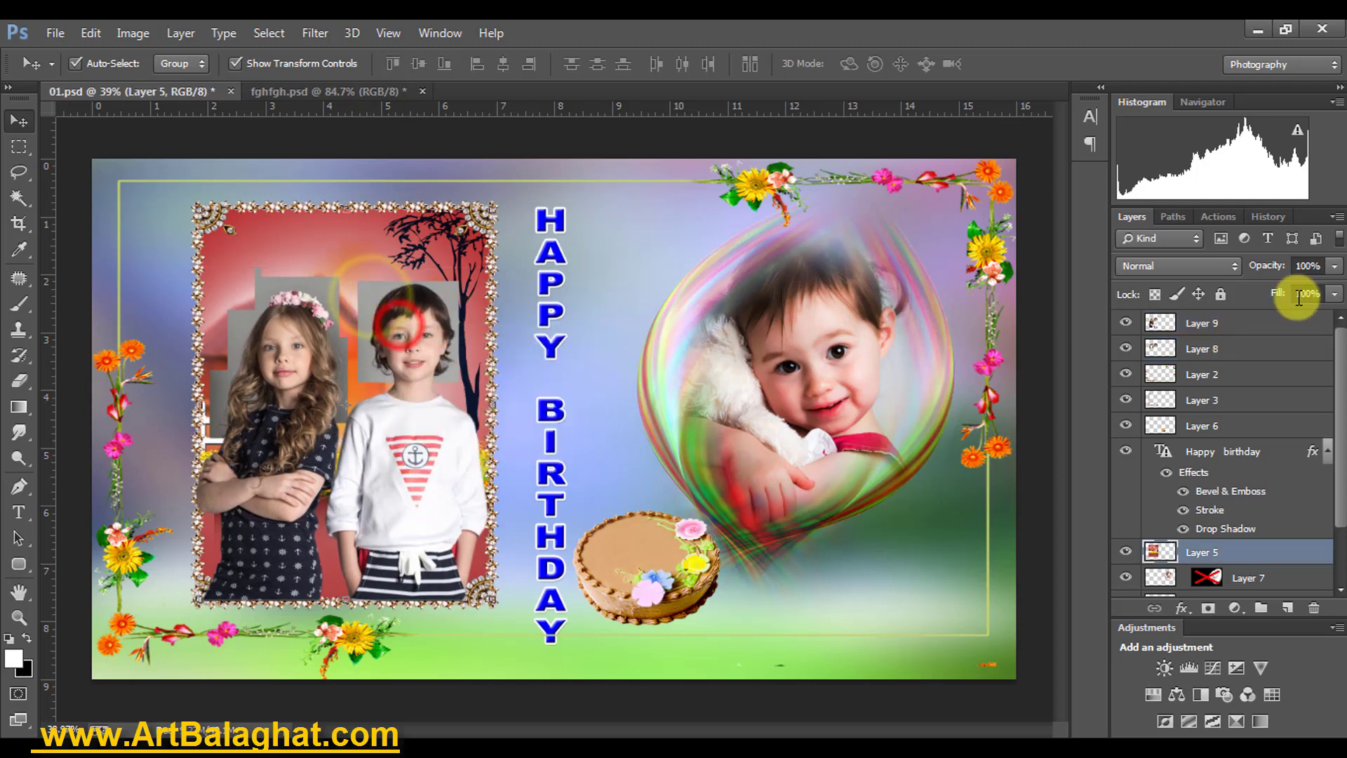
Unlink Layers 8 and 9 and set Layer 8 to Multiply blending.
{"action": "left_click", "coordinate": [1267, 347]}
{"action": "right_click", "coordinate": [1277, 333]}
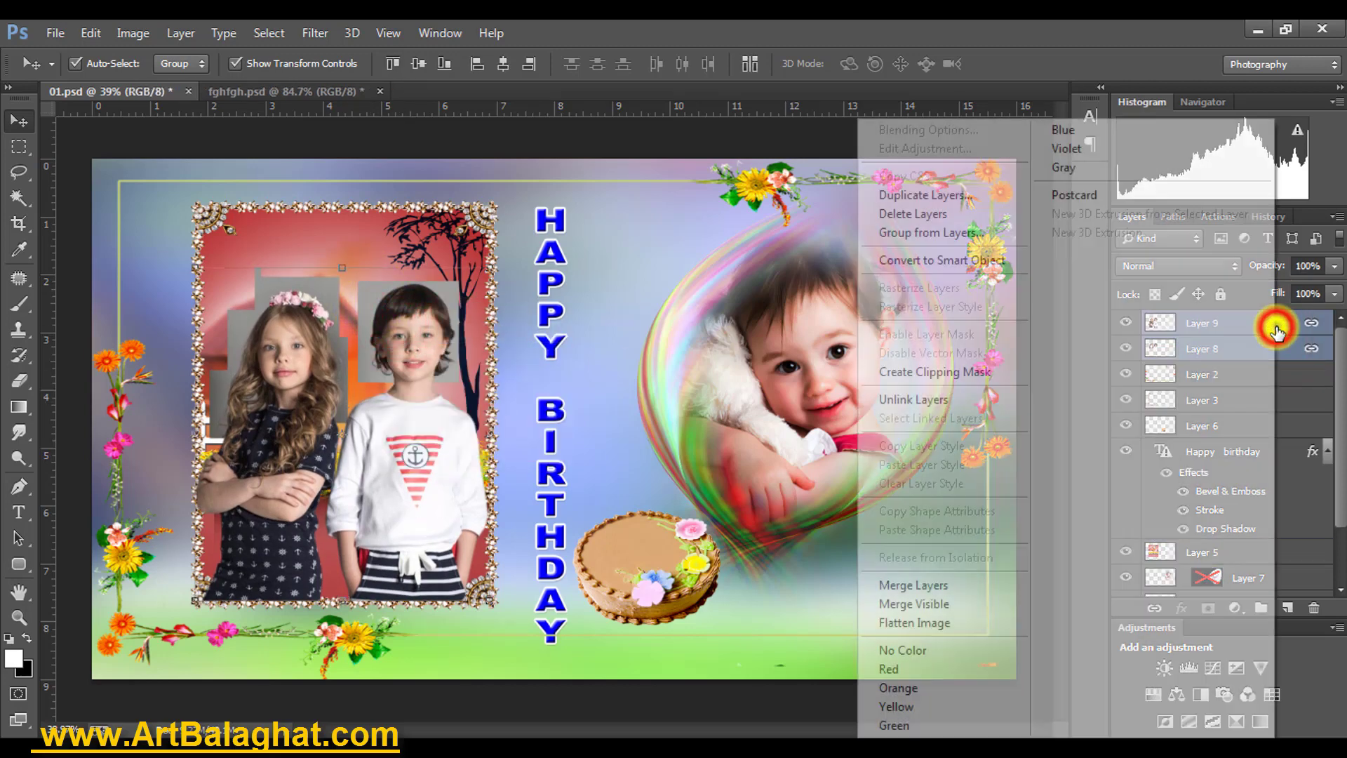
{"action": "left_click", "coordinate": [898, 401]}
{"action": "left_click", "coordinate": [1213, 351]}
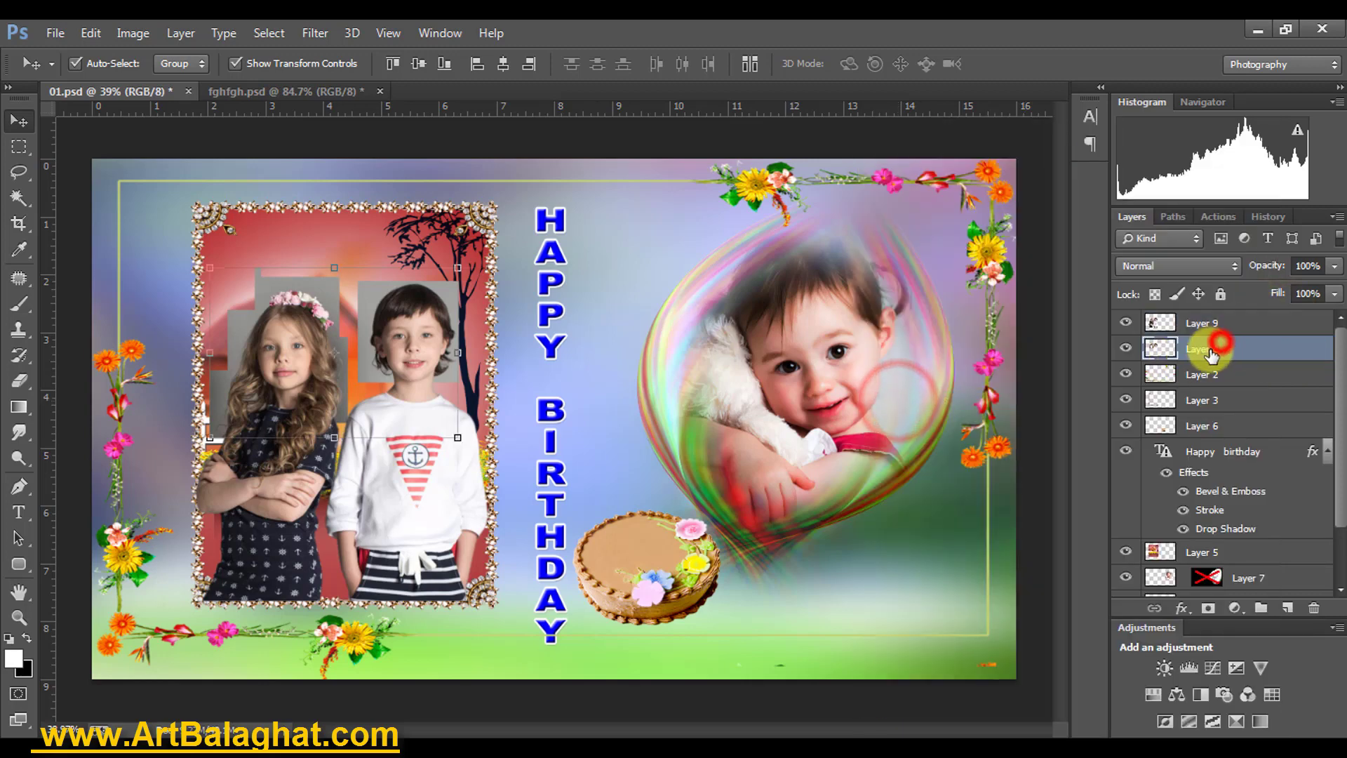
{"action": "left_click", "coordinate": [1164, 263]}
{"action": "left_click", "coordinate": [1160, 89]}
Apply Brightness 80 and Contrast 21 to Layer 8, then zoom in on the kids.
{"action": "left_click", "coordinate": [132, 33]}
{"action": "mouse_move", "coordinate": [162, 83]}
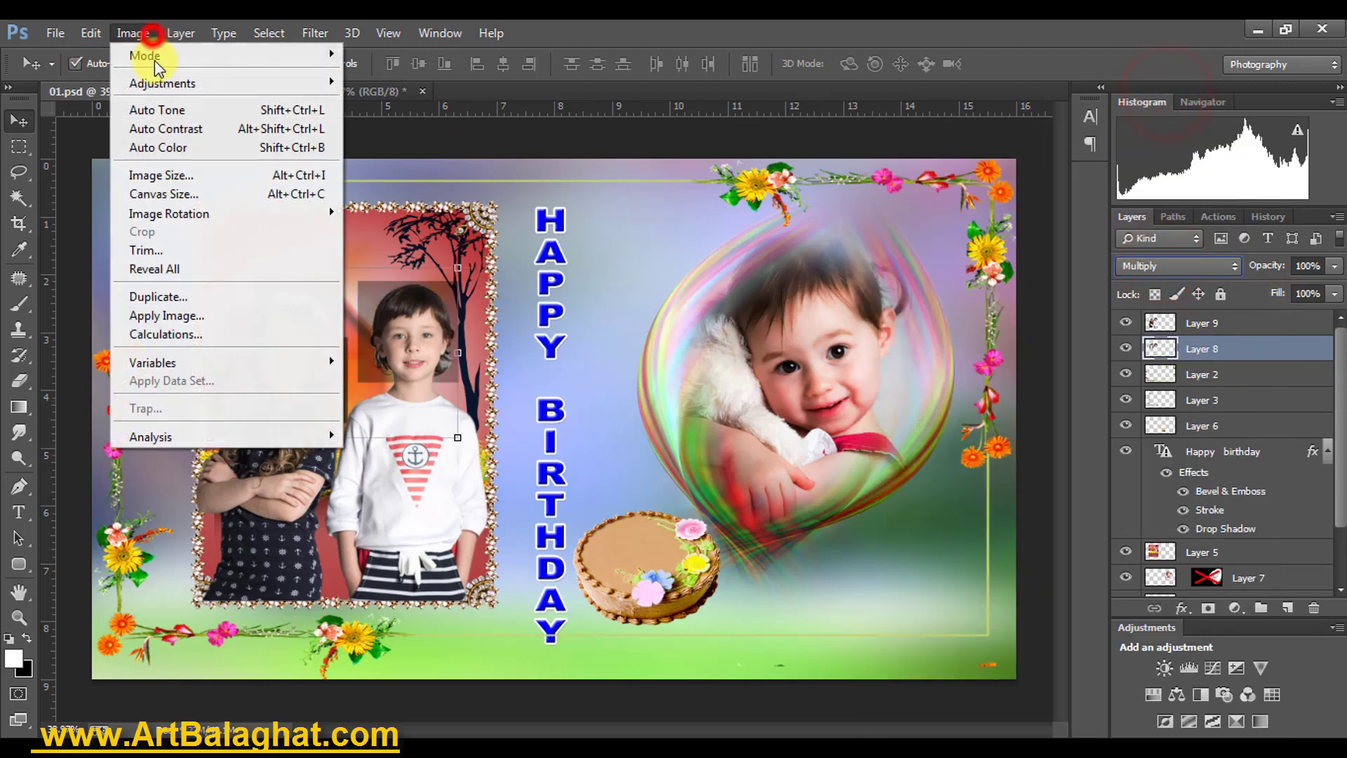
{"action": "left_click", "coordinate": [362, 82]}
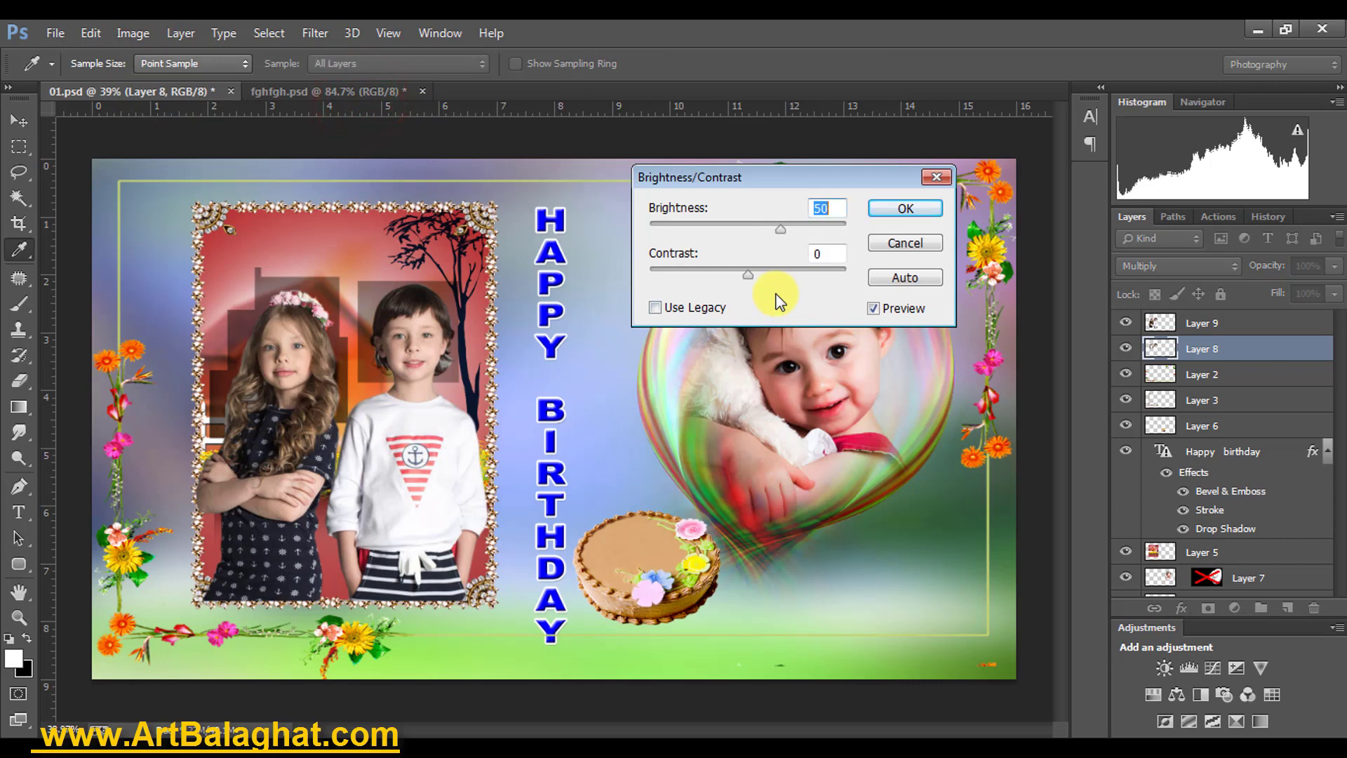
{"action": "key", "text": "shift+Up"}
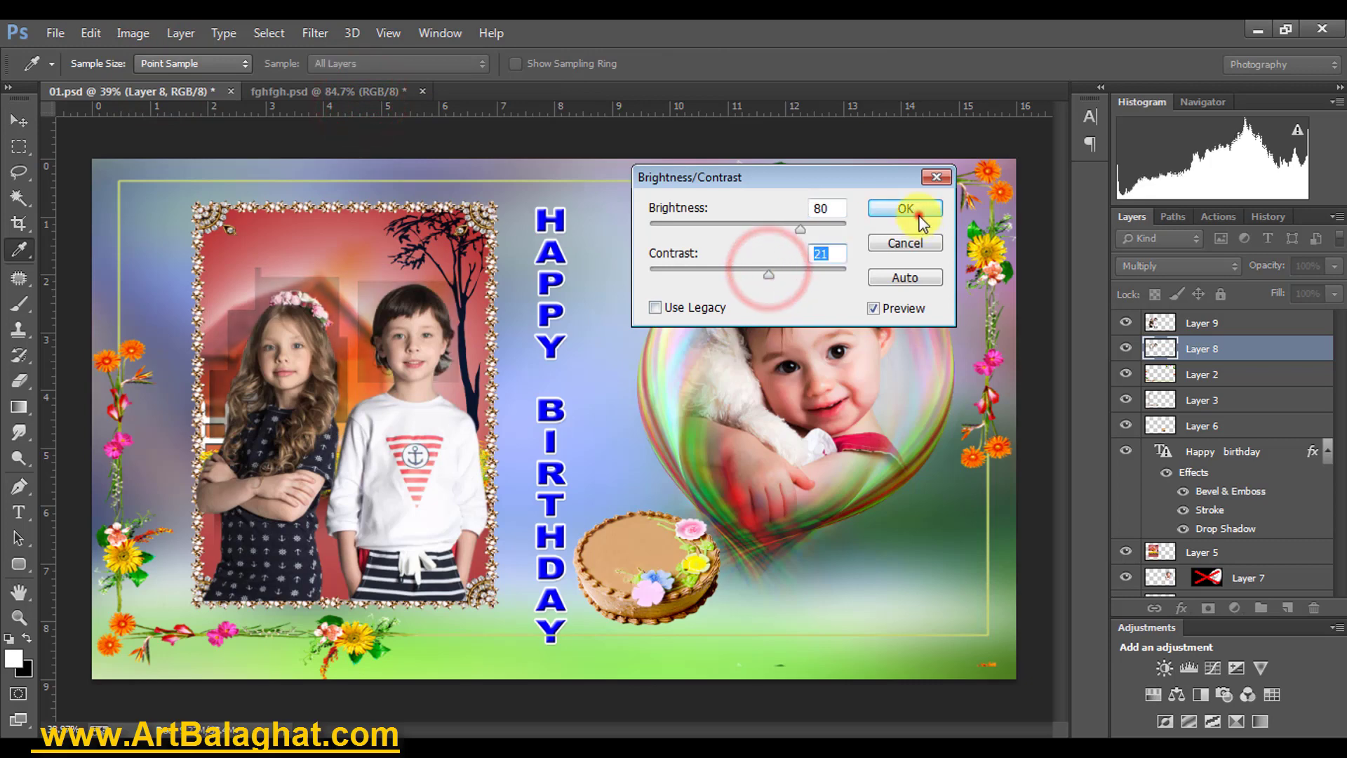
{"action": "left_click", "coordinate": [905, 209]}
{"action": "mouse_move", "coordinate": [200, 264]}
{"action": "left_mouse_down"}
{"action": "mouse_move", "coordinate": [304, 318]}
{"action": "mouse_move", "coordinate": [236, 292]}
{"action": "left_mouse_up"}
With the Eraser at 200 px, then 90 px, erase the grey patches around the kids on Layer 8.
{"action": "left_click", "coordinate": [24, 406]}
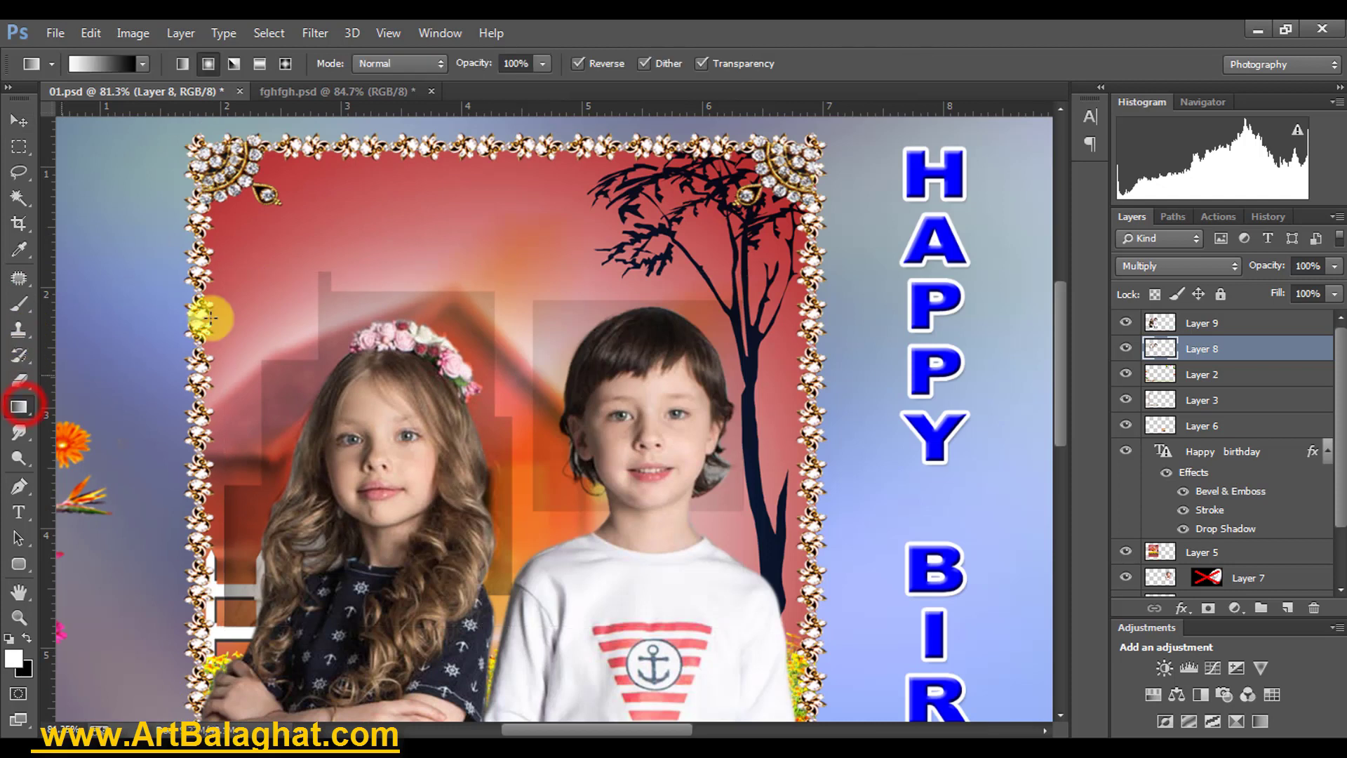
{"action": "left_click", "coordinate": [21, 383]}
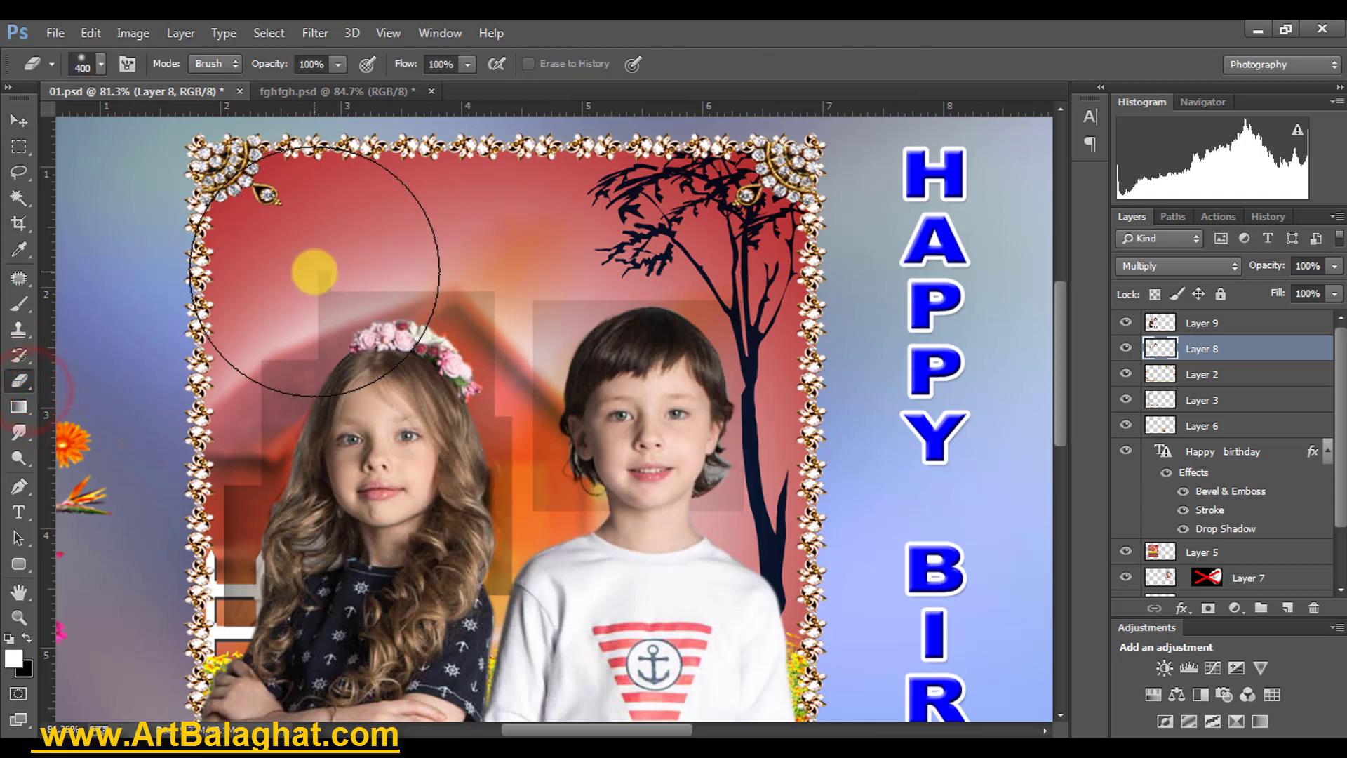
{"action": "key", "text": "bracketleft"}
{"action": "key", "text": "bracketleft"}
{"action": "key", "text": "bracketleft"}
{"action": "left_click", "coordinate": [351, 267]}
{"action": "left_click", "coordinate": [280, 323]}
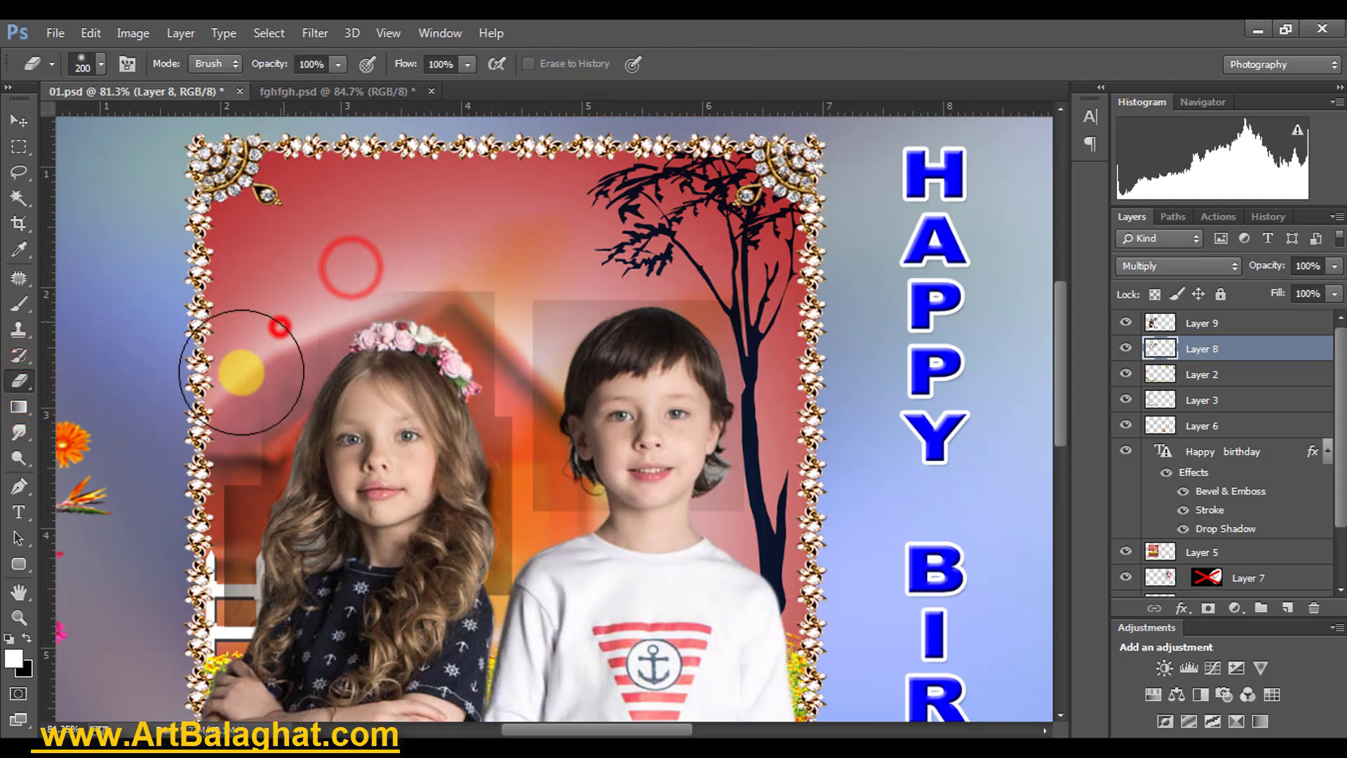
{"action": "left_click", "coordinate": [211, 603]}
{"action": "mouse_move", "coordinate": [590, 531]}
{"action": "left_mouse_down"}
{"action": "mouse_move", "coordinate": [527, 301]}
{"action": "mouse_move", "coordinate": [512, 310]}
{"action": "mouse_move", "coordinate": [616, 250]}
{"action": "mouse_move", "coordinate": [817, 440]}
{"action": "left_mouse_up"}
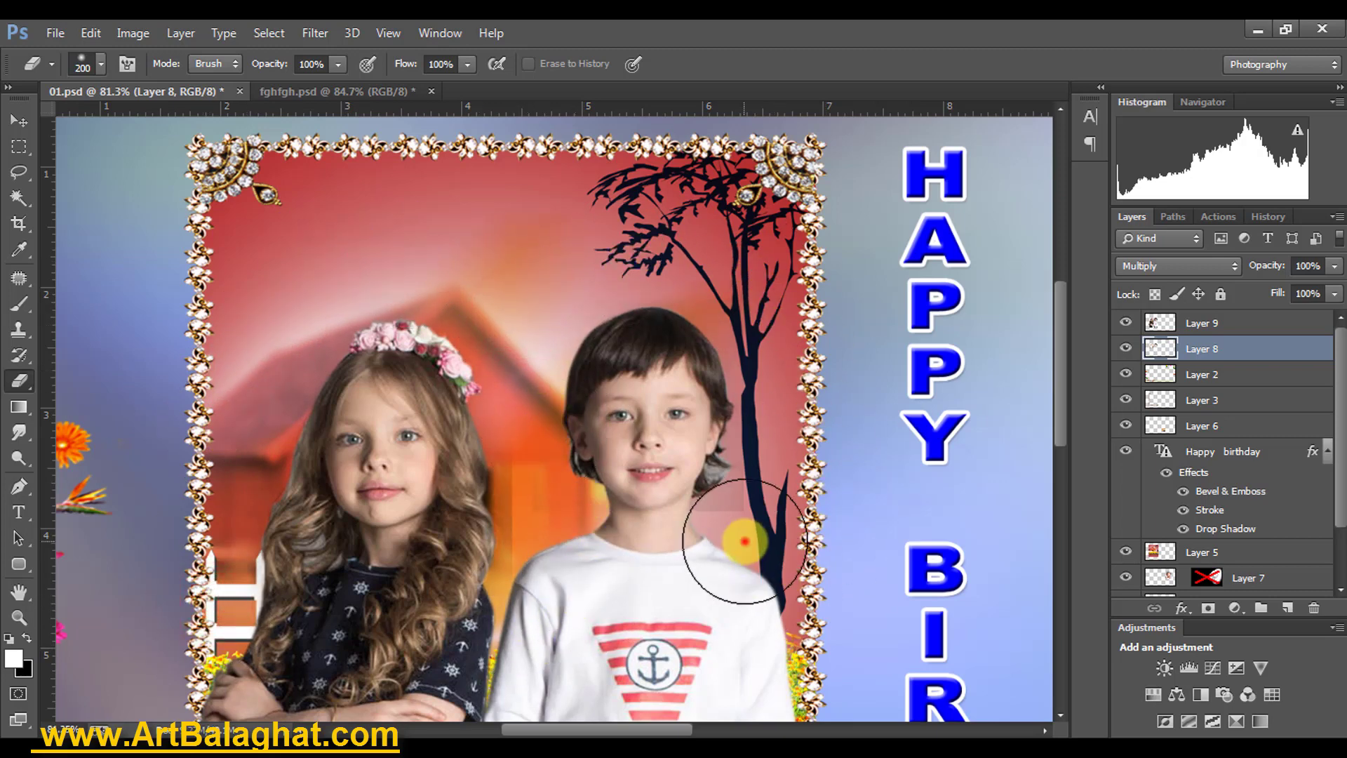
{"action": "left_click", "coordinate": [765, 527]}
{"action": "left_click", "coordinate": [589, 560]}
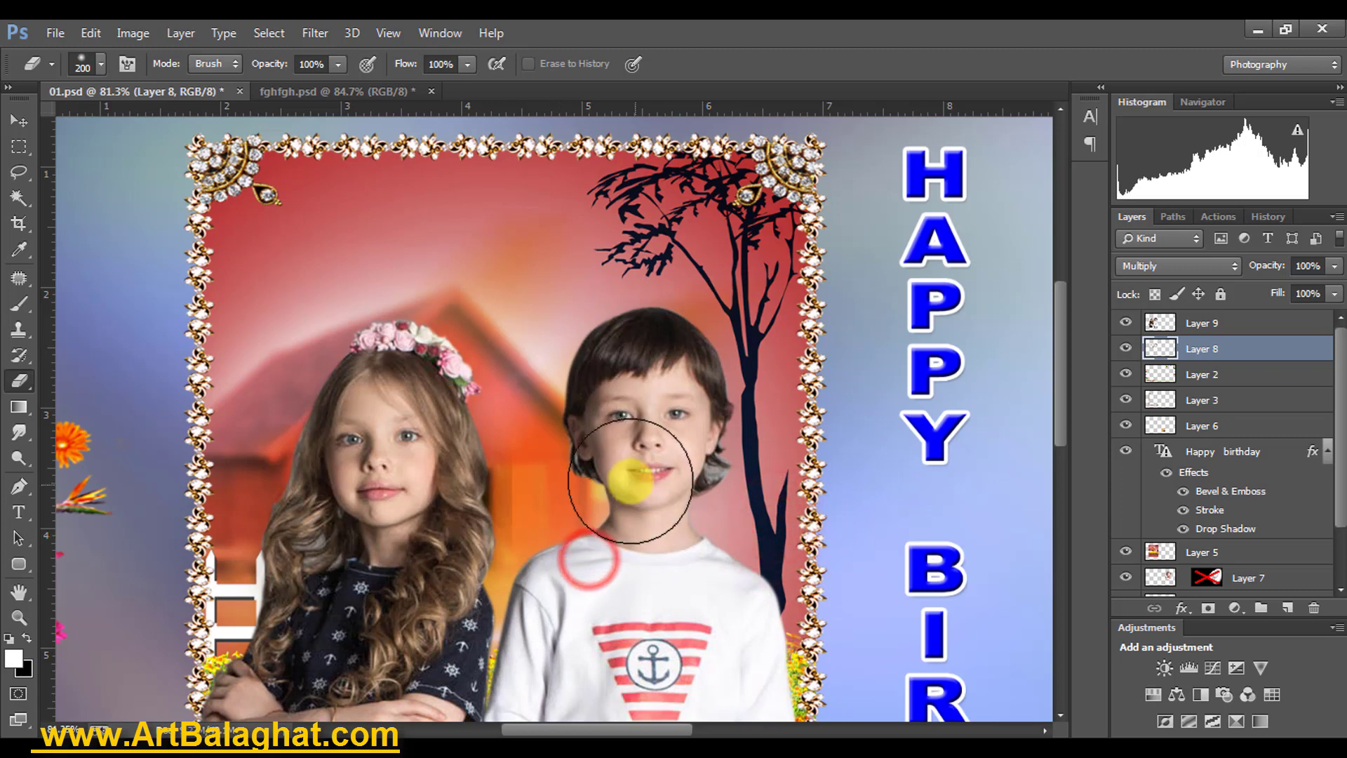
{"action": "key", "text": "bracketleft"}
{"action": "key", "text": "bracketleft"}
{"action": "key", "text": "bracketleft"}
{"action": "left_click", "coordinate": [522, 437]}
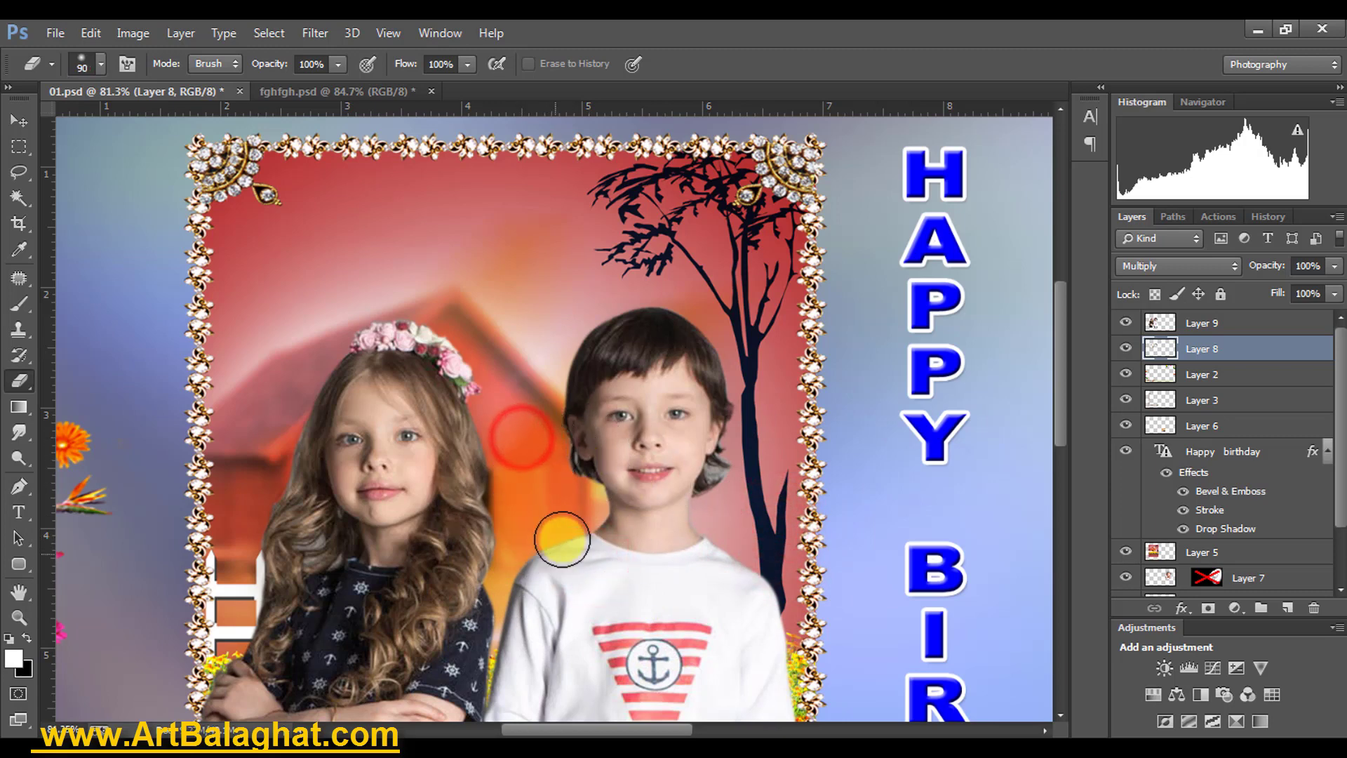
On Layer 9, erase the stray edges around the boy's and girl's heads and faces.
{"action": "left_click", "coordinate": [1204, 327]}
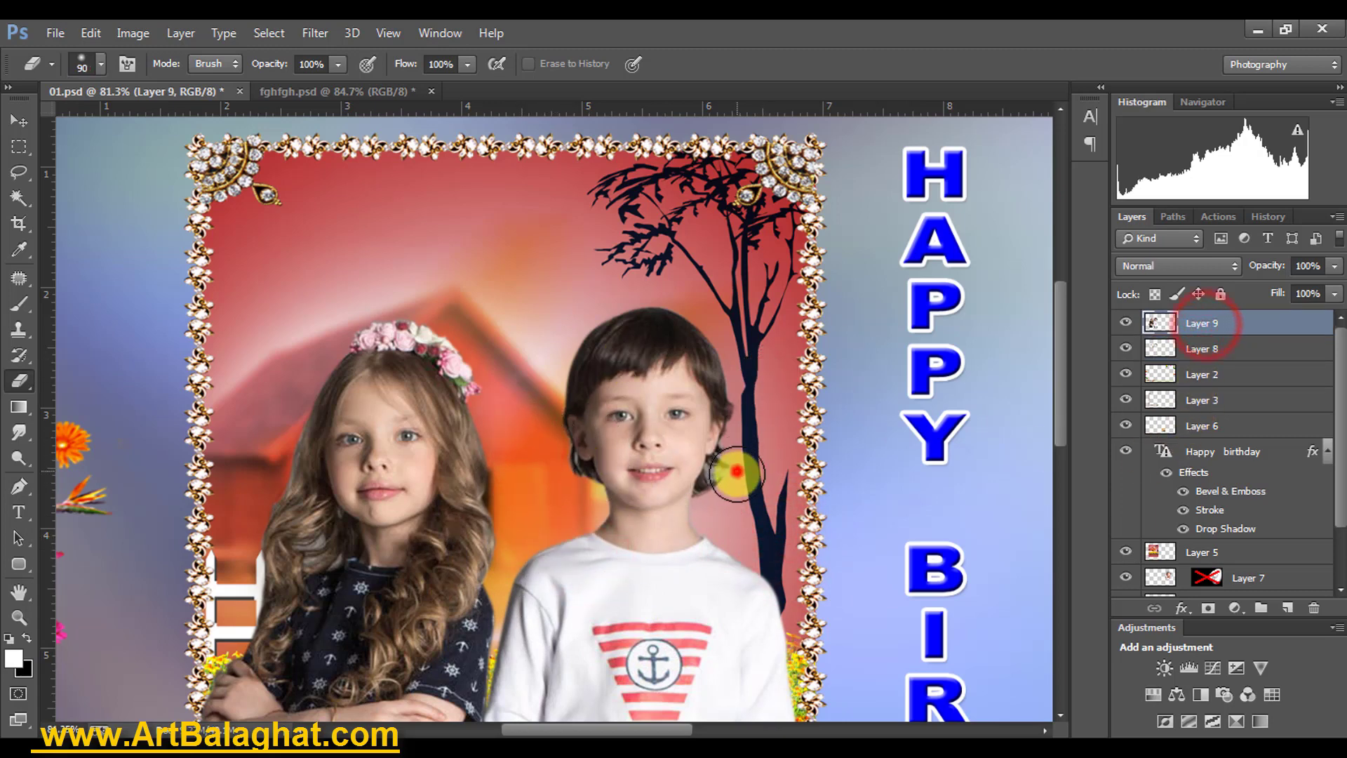
{"action": "left_click", "coordinate": [750, 396]}
{"action": "left_click", "coordinate": [737, 365]}
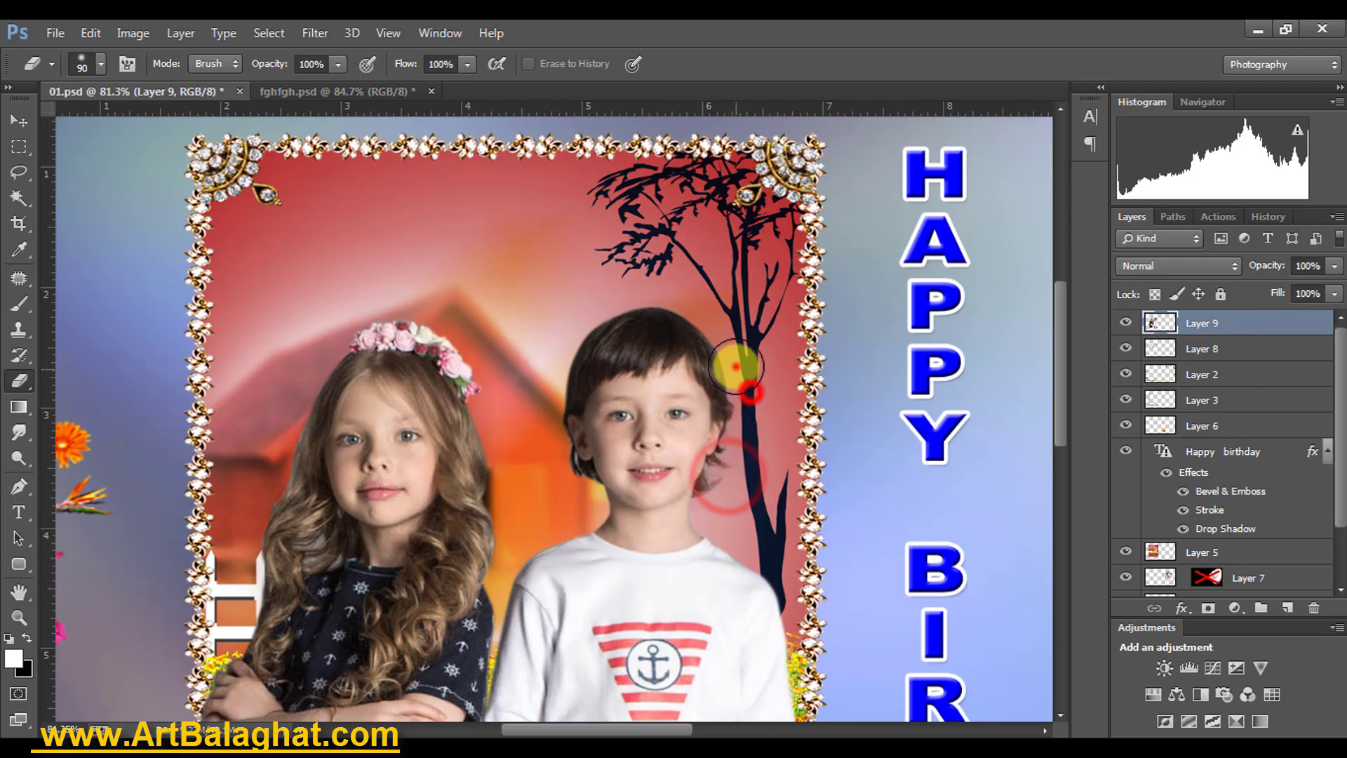
{"action": "left_click", "coordinate": [713, 320]}
{"action": "left_click", "coordinate": [619, 286]}
{"action": "left_click", "coordinate": [274, 455]}
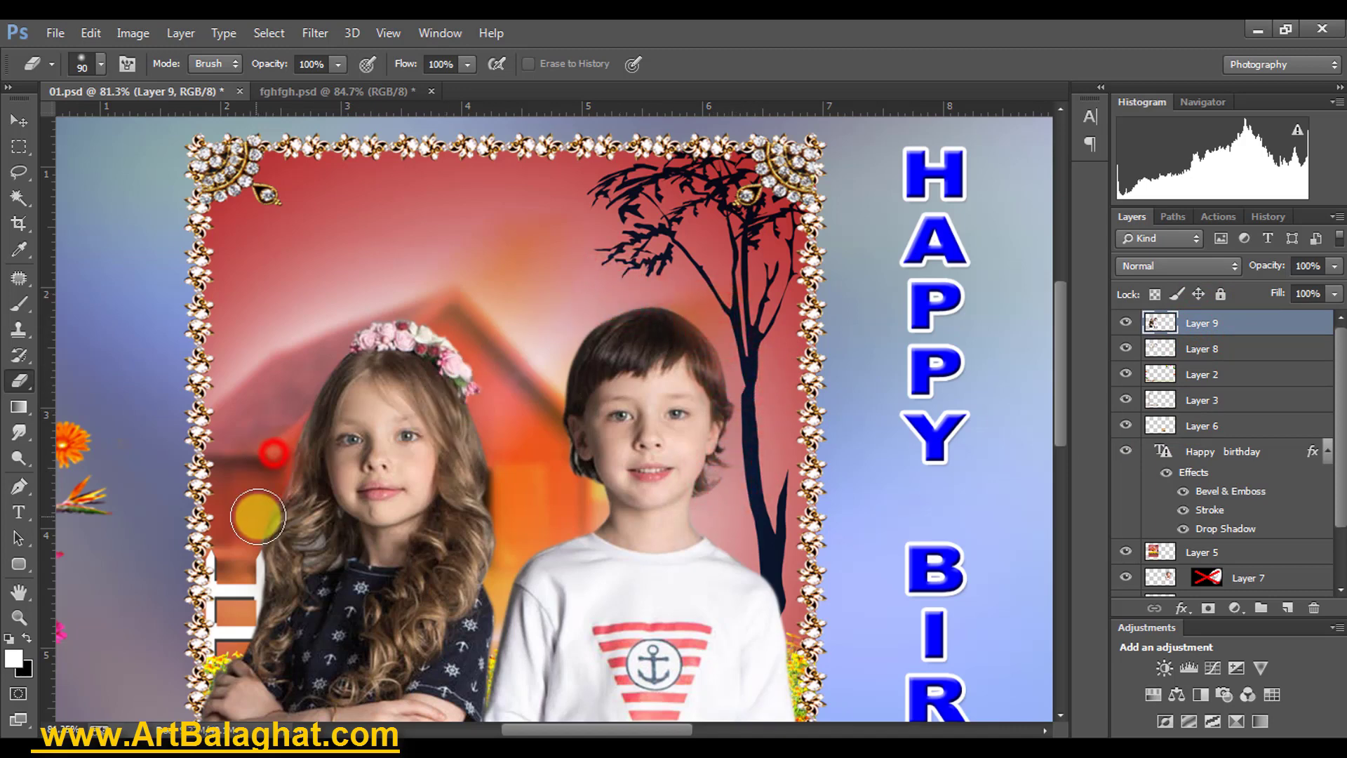
{"action": "left_click", "coordinate": [258, 516]}
{"action": "left_click", "coordinate": [279, 424]}
{"action": "left_click", "coordinate": [303, 362]}
{"action": "left_click", "coordinate": [483, 427]}
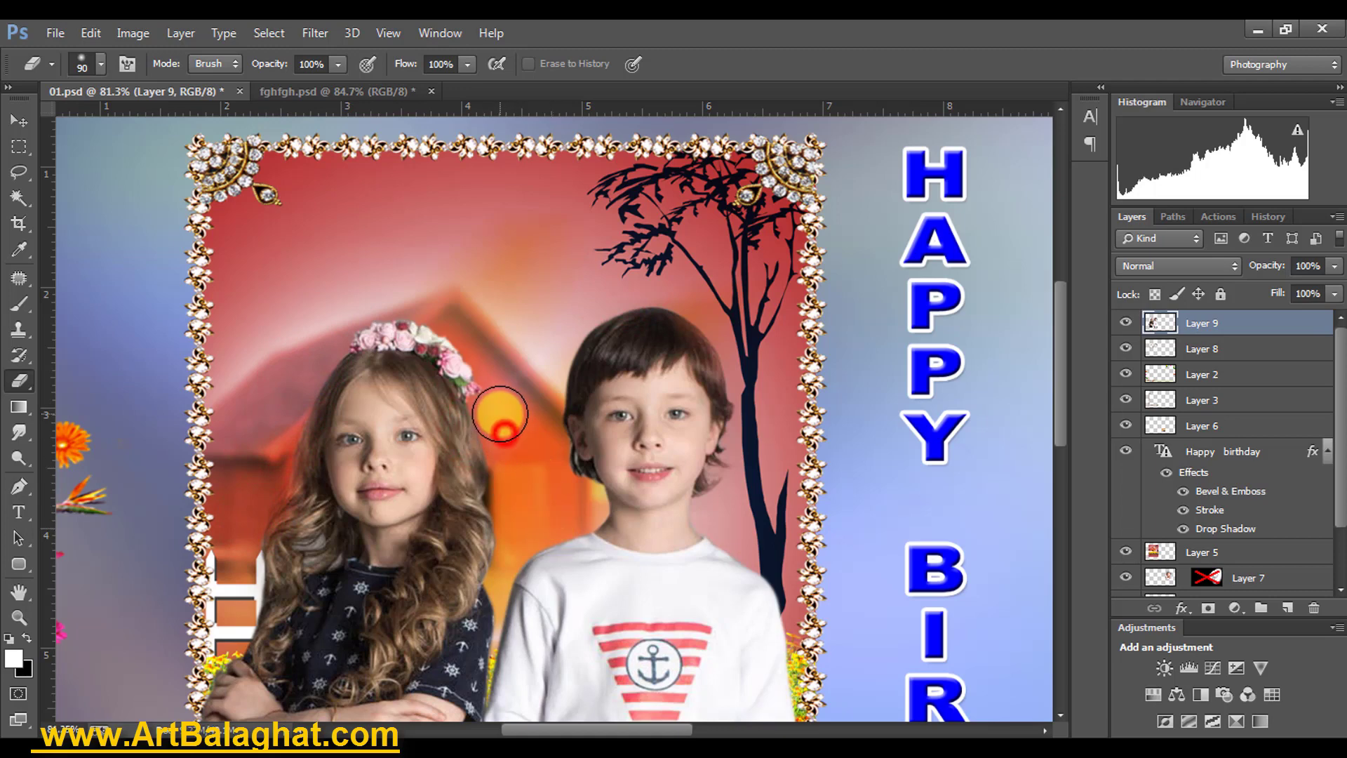
Apply a Brightness/Contrast adjustment to Layer 9.
{"action": "key", "text": "v"}
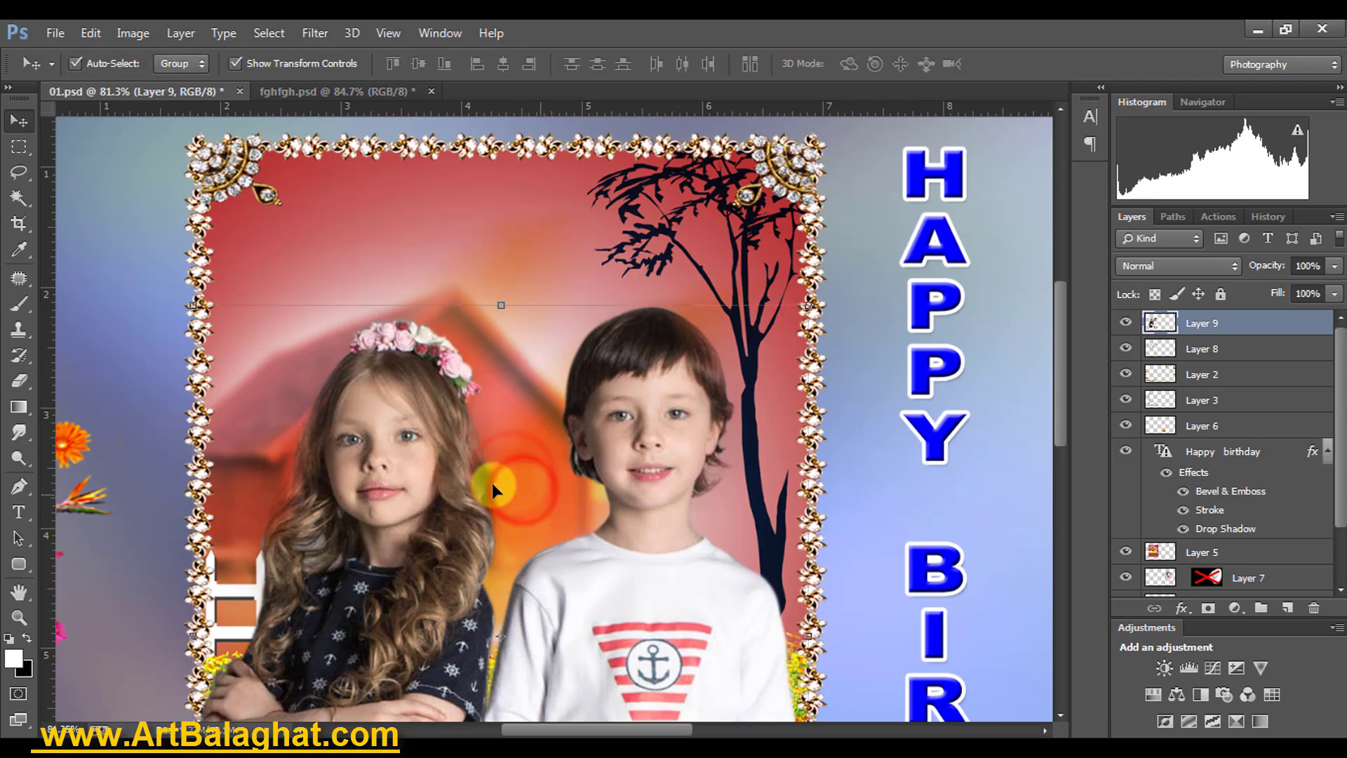
{"action": "left_click", "coordinate": [421, 482]}
{"action": "left_click", "coordinate": [133, 33]}
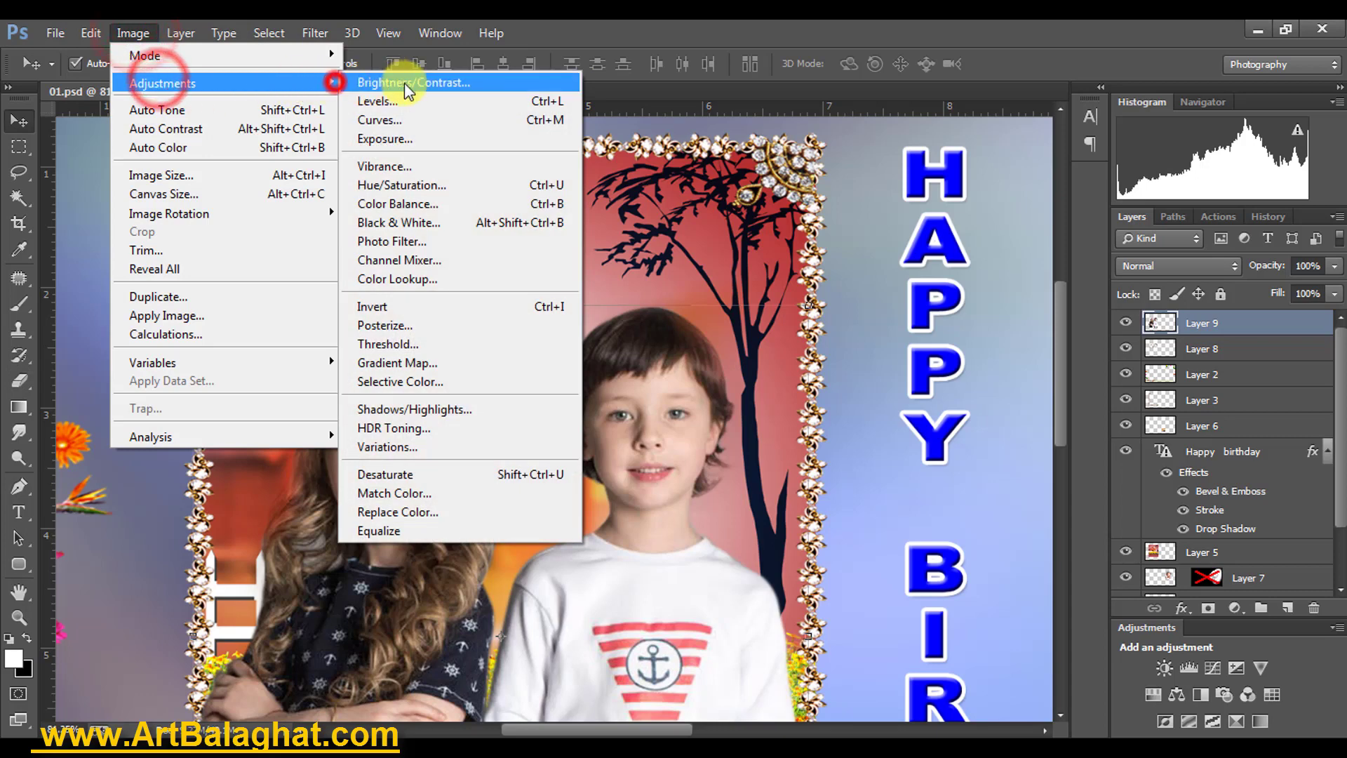
{"action": "left_click", "coordinate": [404, 83]}
{"action": "left_click", "coordinate": [906, 208]}
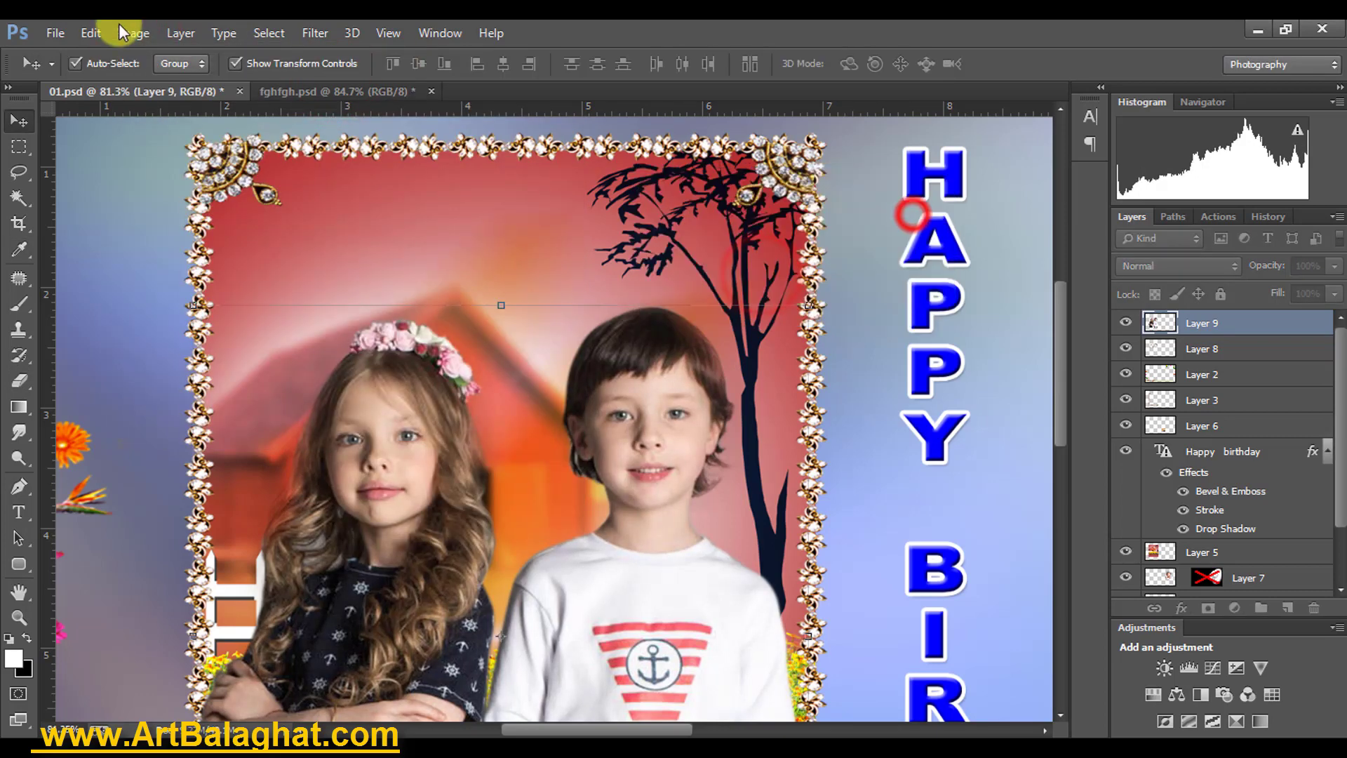
Apply Selective Color to Layer 9 with Blacks set to +17% Black.
{"action": "left_click", "coordinate": [133, 33]}
{"action": "left_click", "coordinate": [162, 83]}
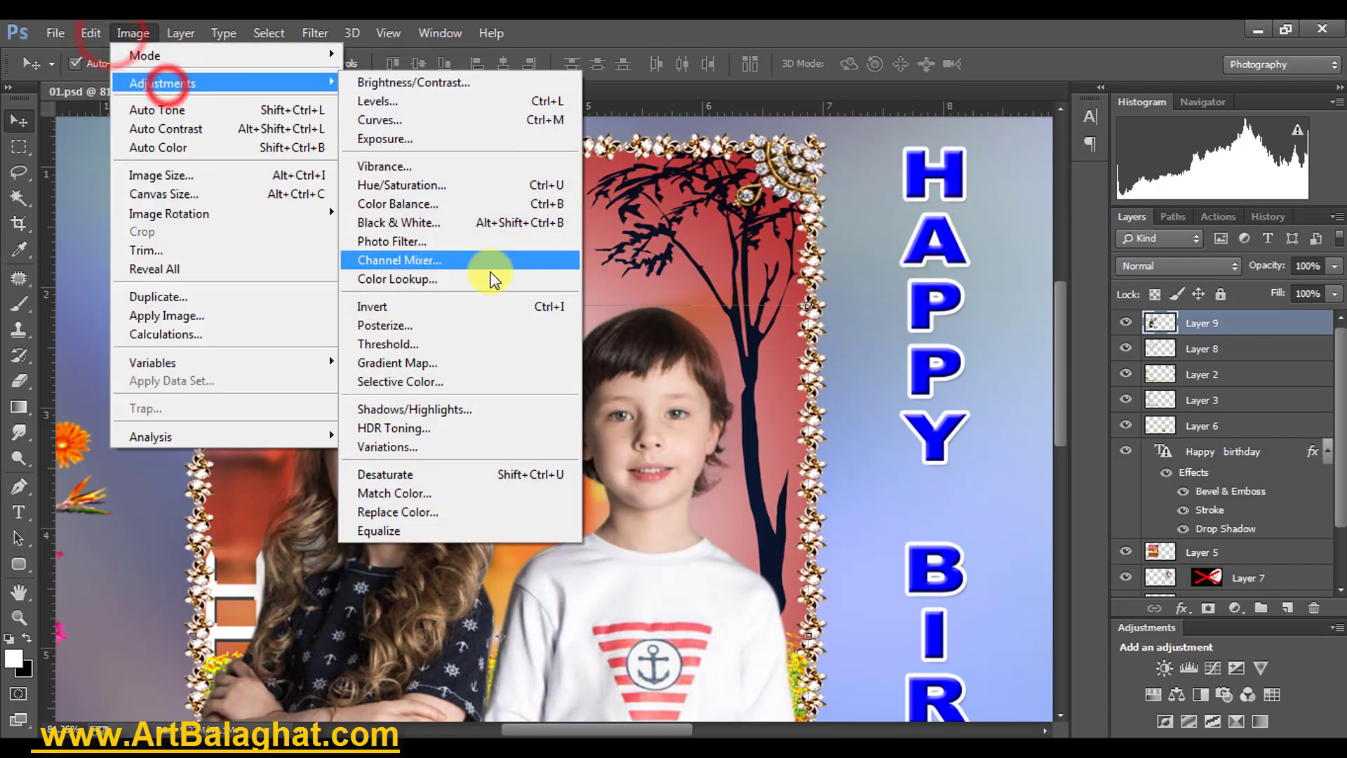
{"action": "left_click", "coordinate": [424, 381]}
{"action": "left_click", "coordinate": [898, 163]}
{"action": "left_click", "coordinate": [873, 336]}
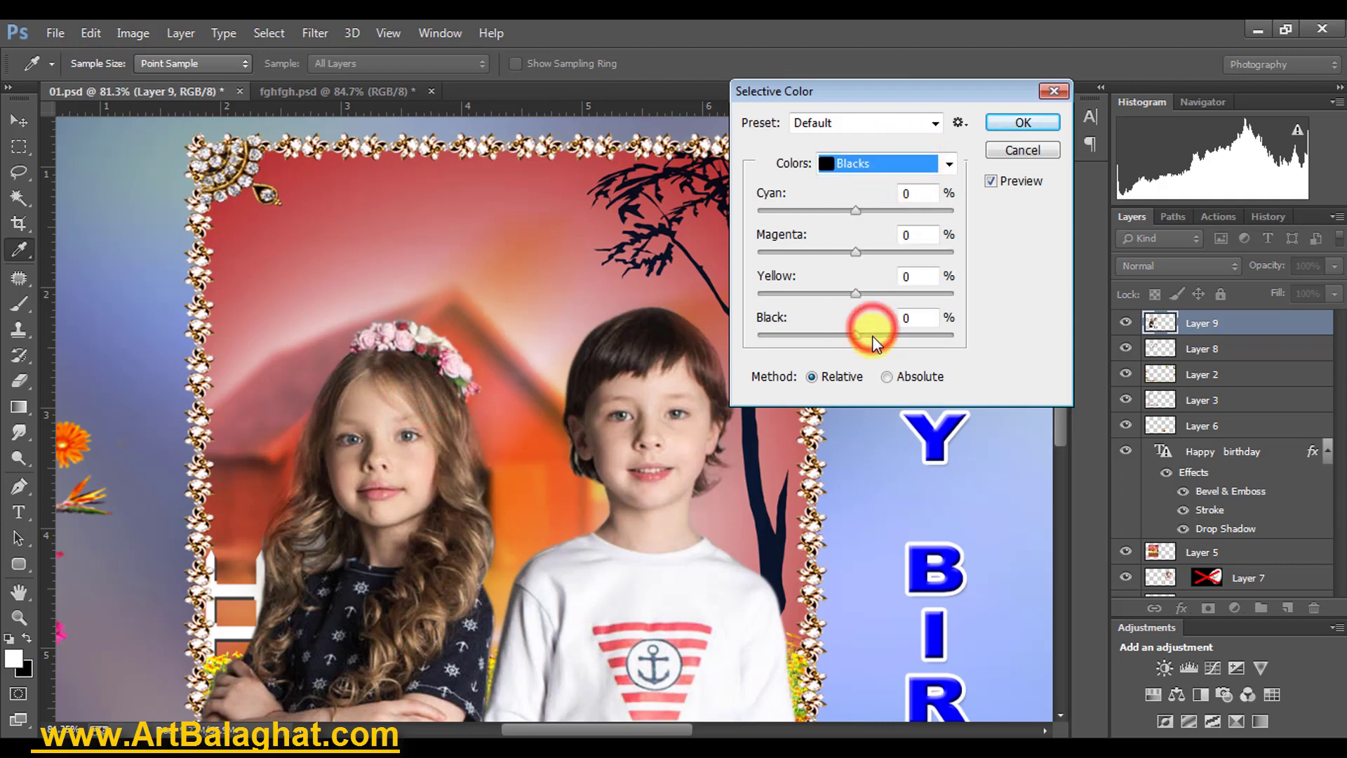
{"action": "left_click_drag", "start_coordinate": [873, 336], "coordinate": [872, 325]}
{"action": "left_click", "coordinate": [1011, 122]}
Select Layer 8 and fit the whole card on screen.
{"action": "key", "text": "v"}
{"action": "right_click", "coordinate": [330, 349]}
{"action": "left_click", "coordinate": [377, 365]}
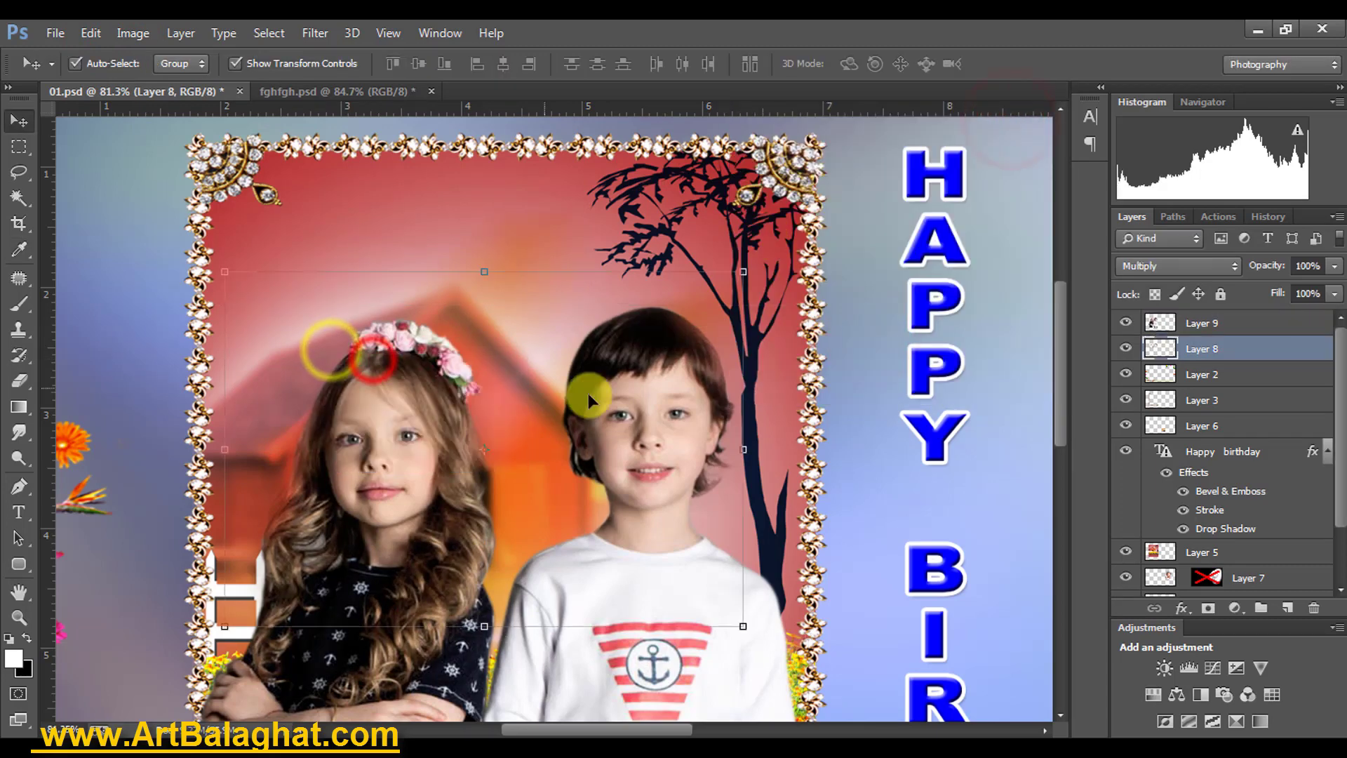
{"action": "right_click", "coordinate": [601, 385]}
{"action": "left_click", "coordinate": [646, 400]}
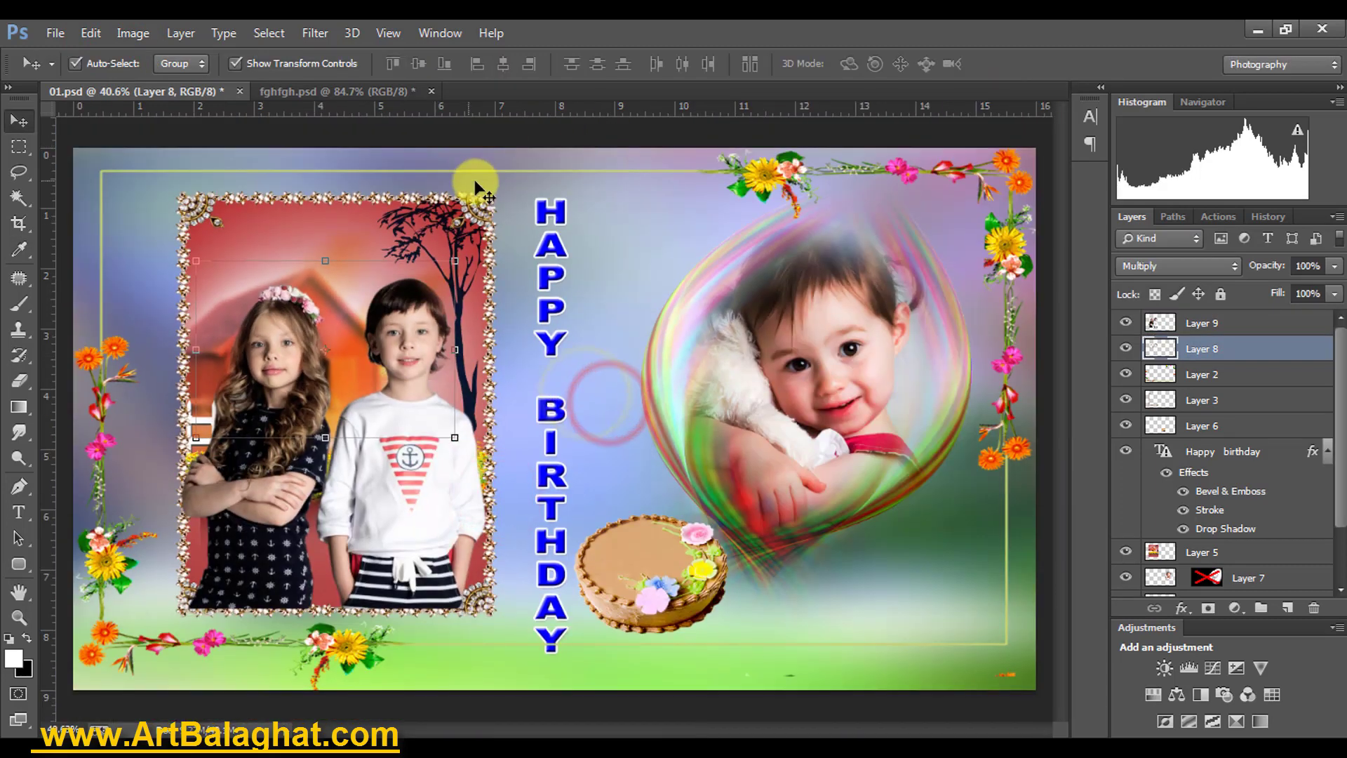
{"action": "right_click", "coordinate": [481, 201]}
{"action": "left_click", "coordinate": [541, 229]}
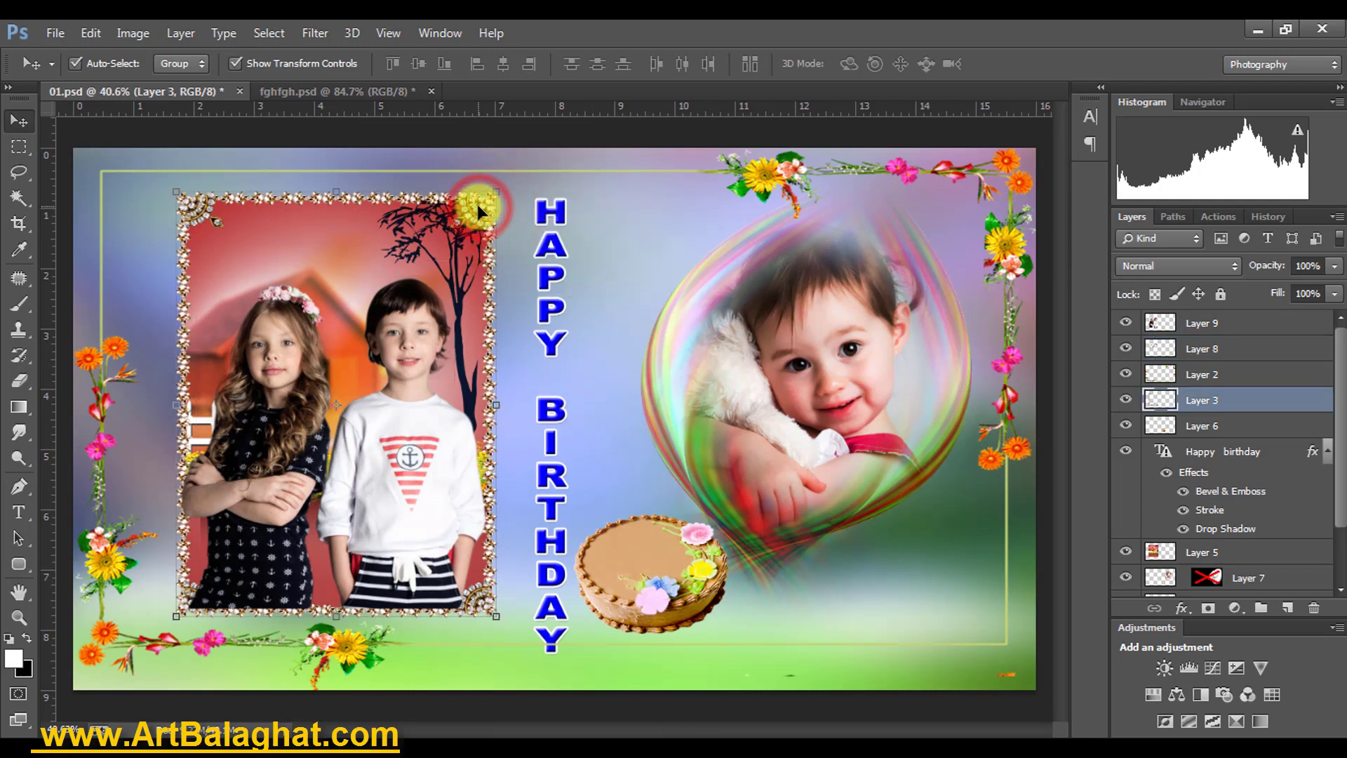
{"action": "key", "text": "ctrl+shift+bracketright"}
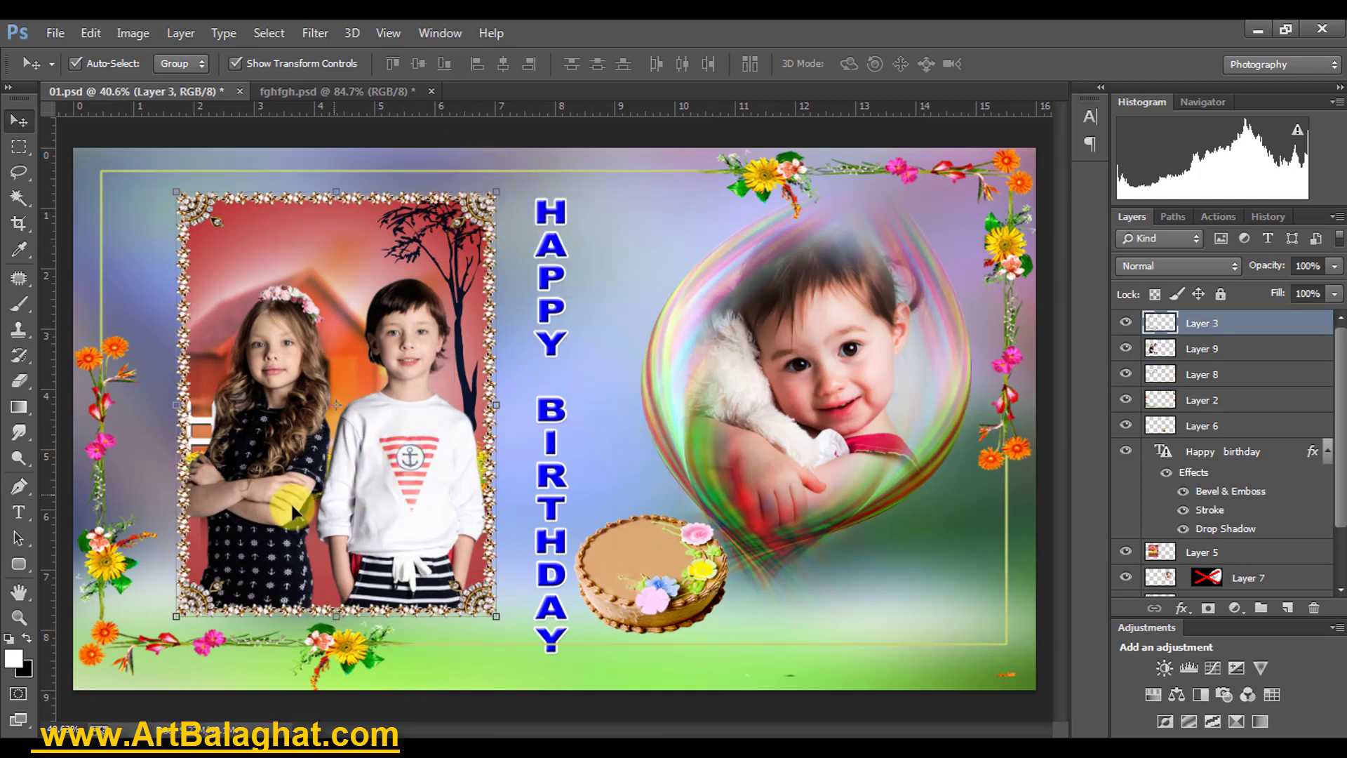
{"action": "key", "text": "m"}
{"action": "left_click_drag", "start_coordinate": [164, 608], "coordinate": [830, 688]}
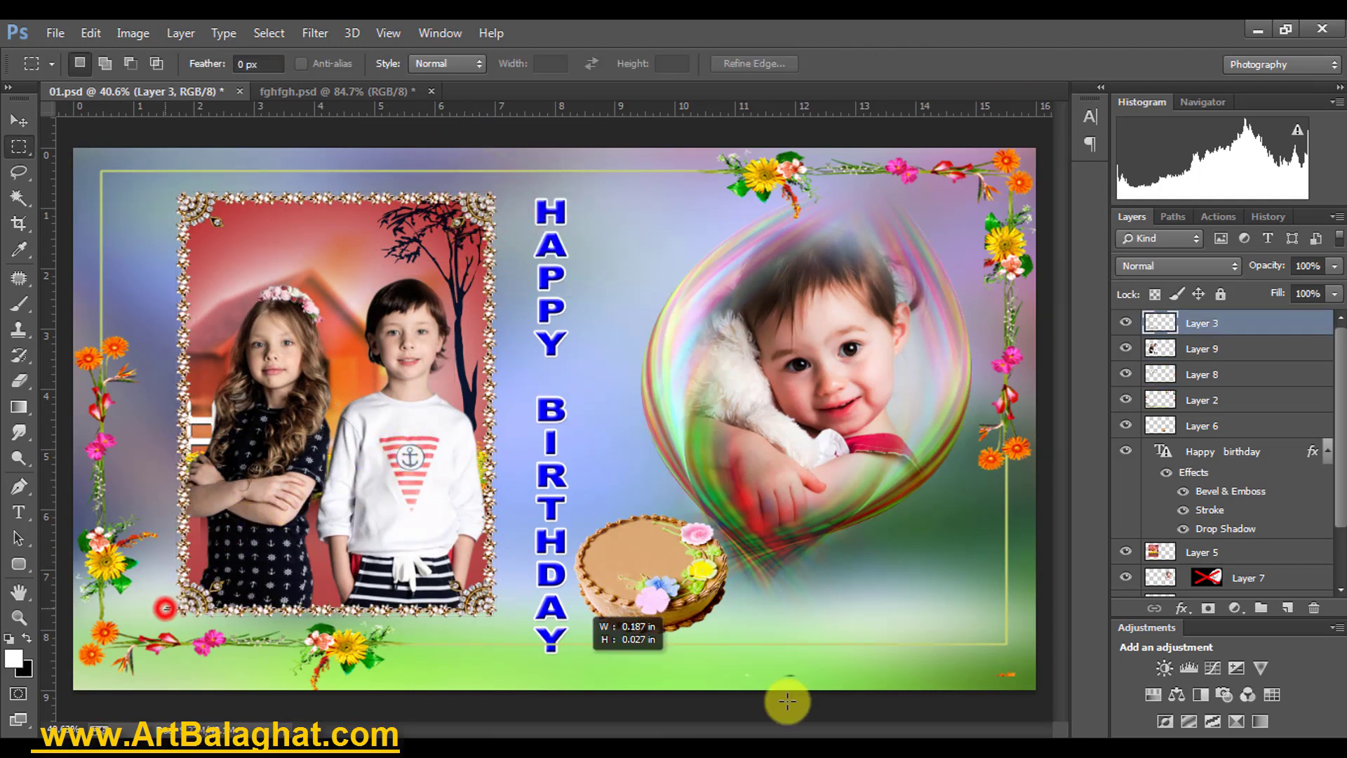
{"action": "left_click", "coordinate": [447, 635]}
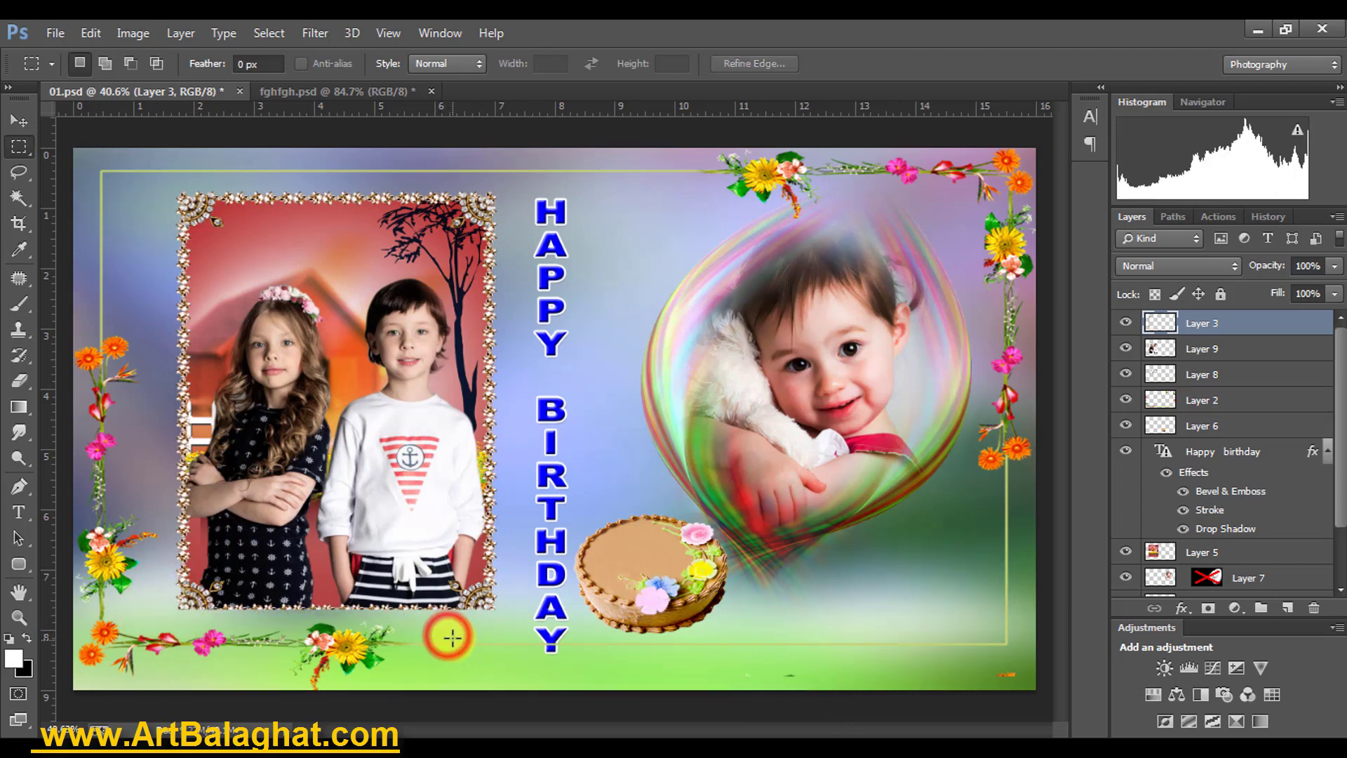
{"action": "key", "text": "ctrl+z"}
{"action": "right_click", "coordinate": [447, 449]}
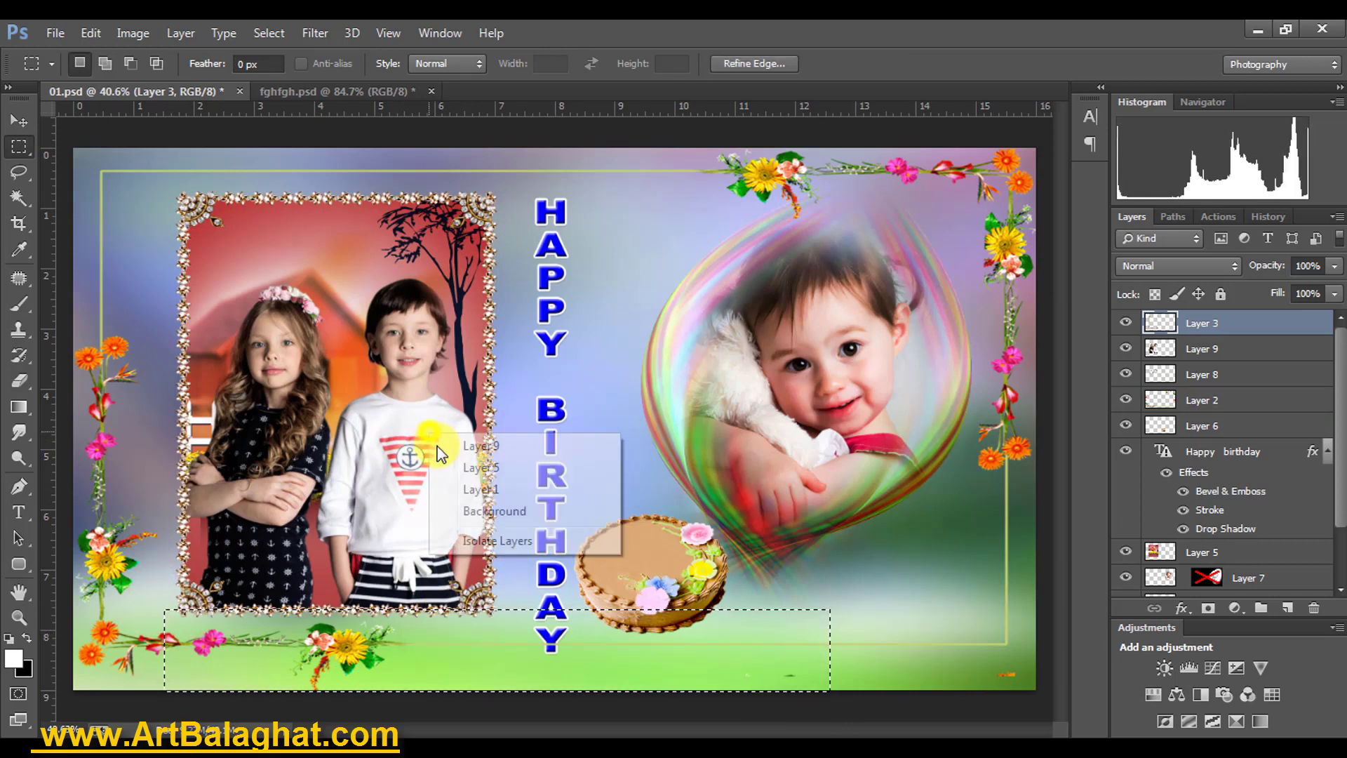
{"action": "left_click", "coordinate": [469, 458]}
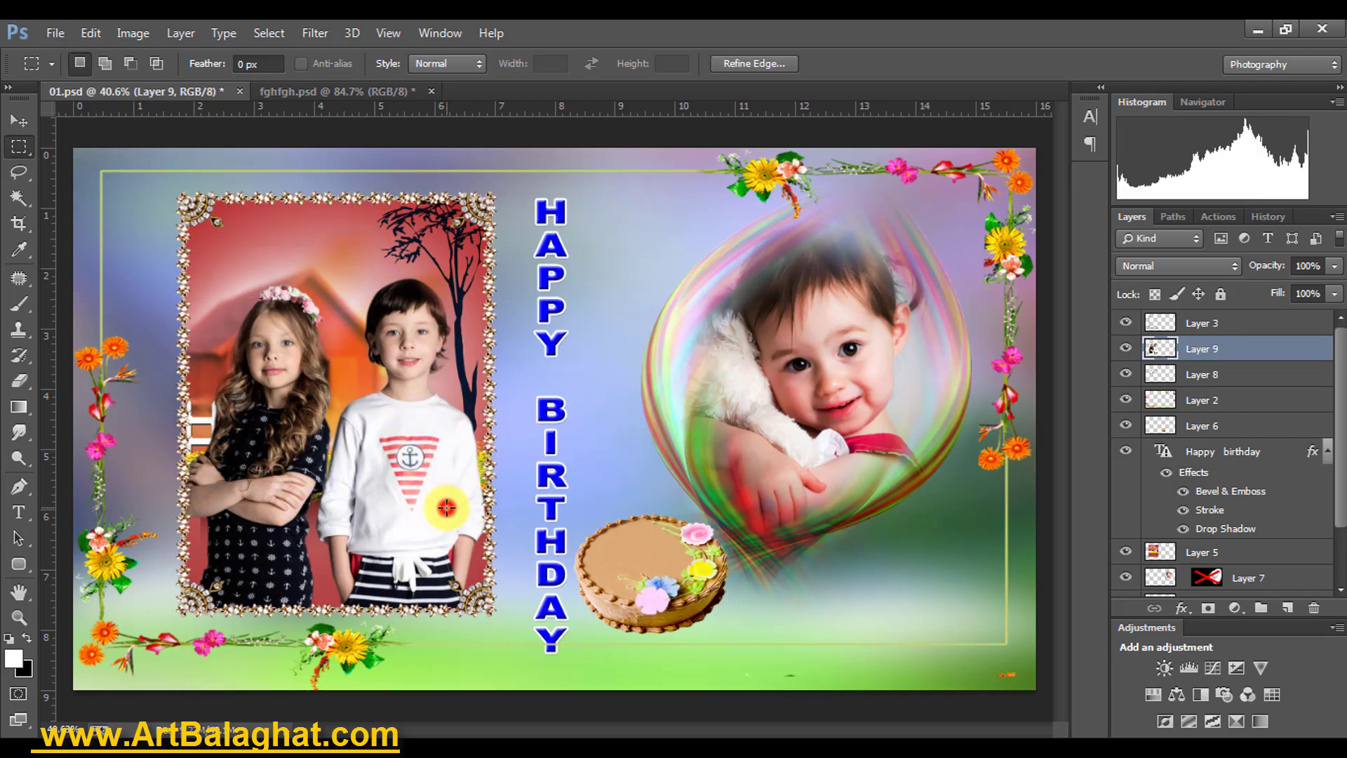
{"action": "key", "text": "v"}
{"action": "right_click", "coordinate": [484, 309]}
{"action": "key", "text": "Escape"}
{"action": "left_click", "coordinate": [909, 453], "text": "alt"}
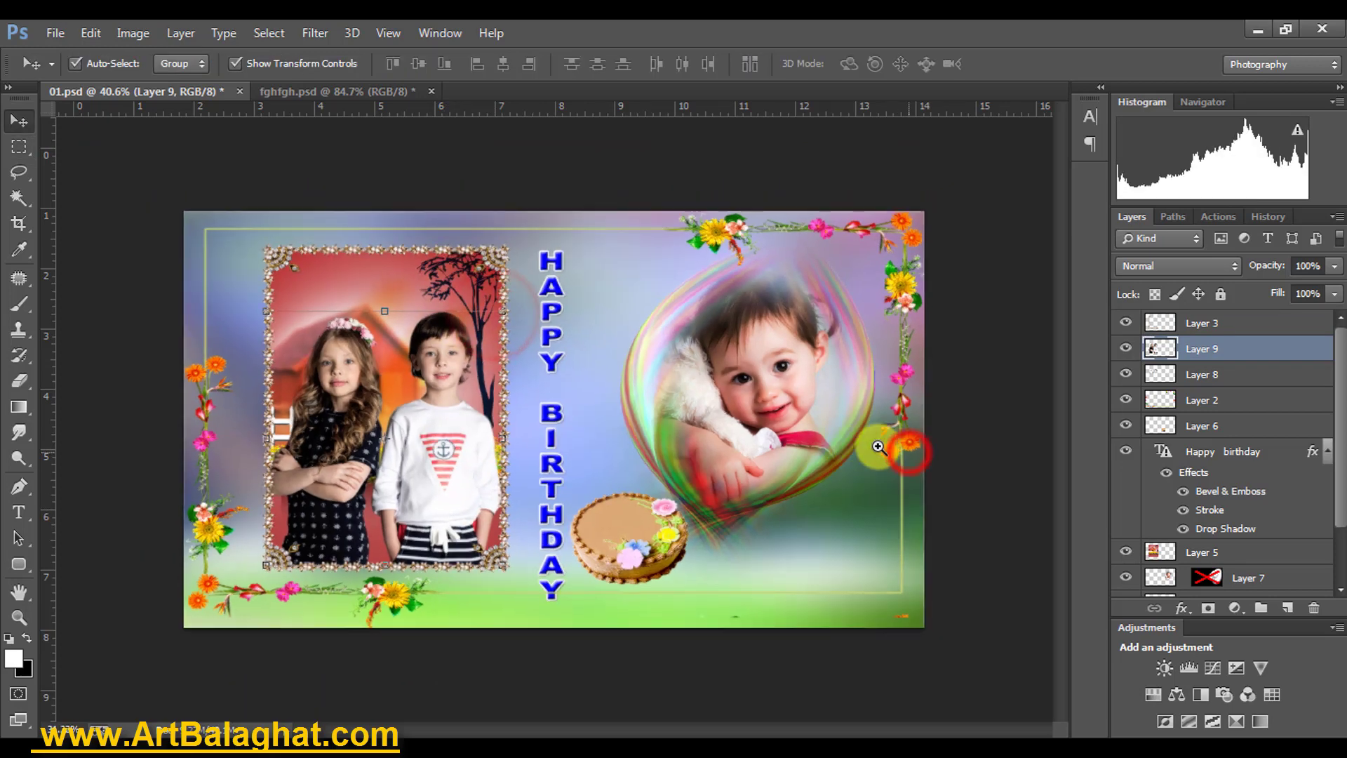
{"action": "left_click", "coordinate": [1001, 330]}
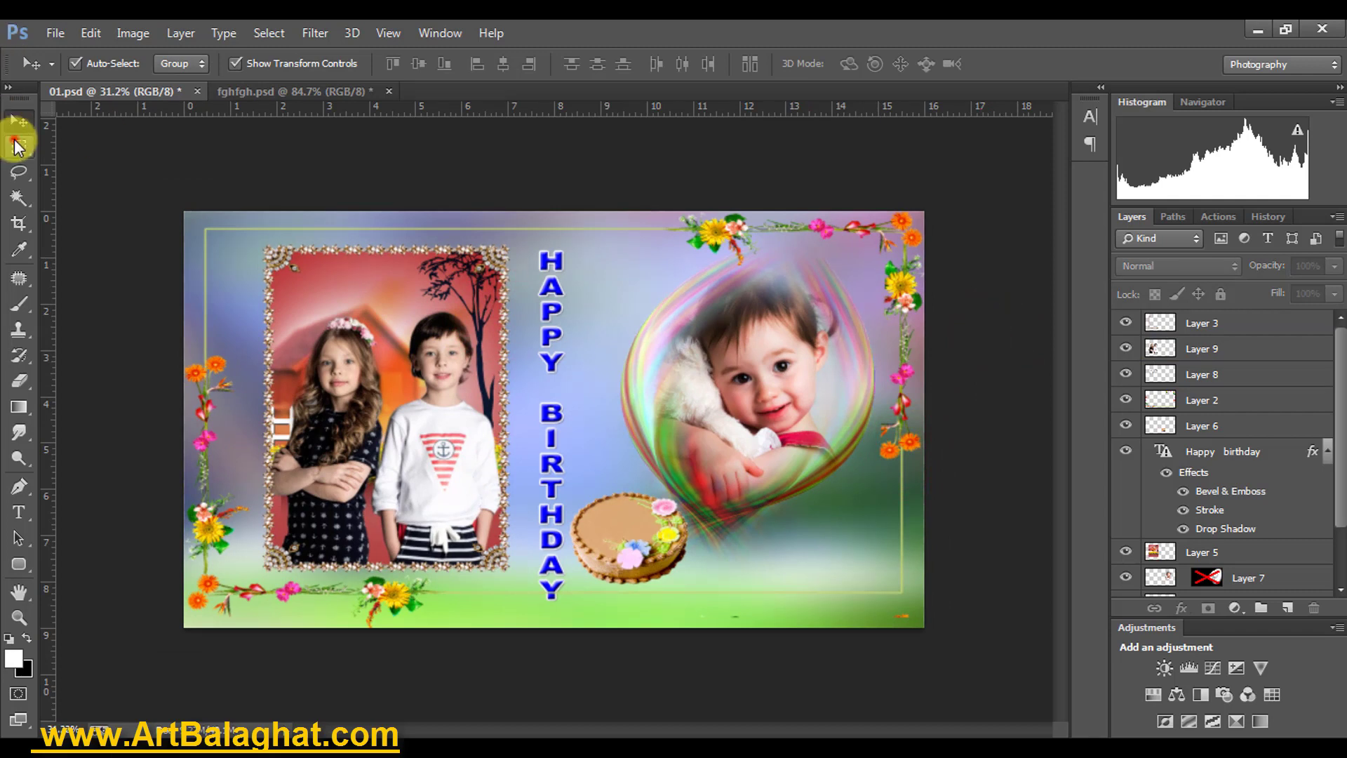
{"action": "left_click", "coordinate": [386, 145]}
{"action": "right_click", "coordinate": [413, 367]}
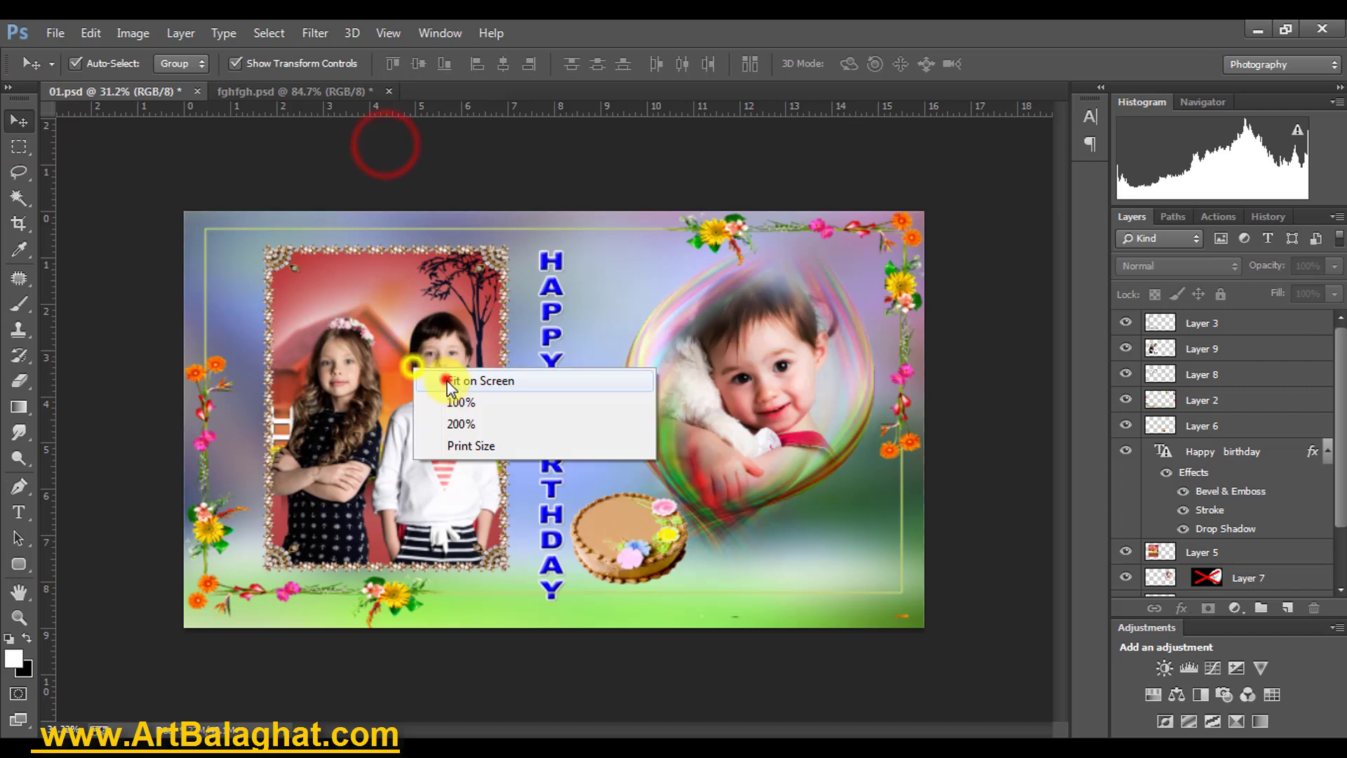
{"action": "left_click", "coordinate": [447, 380]}
{"action": "left_click", "coordinate": [421, 308]}
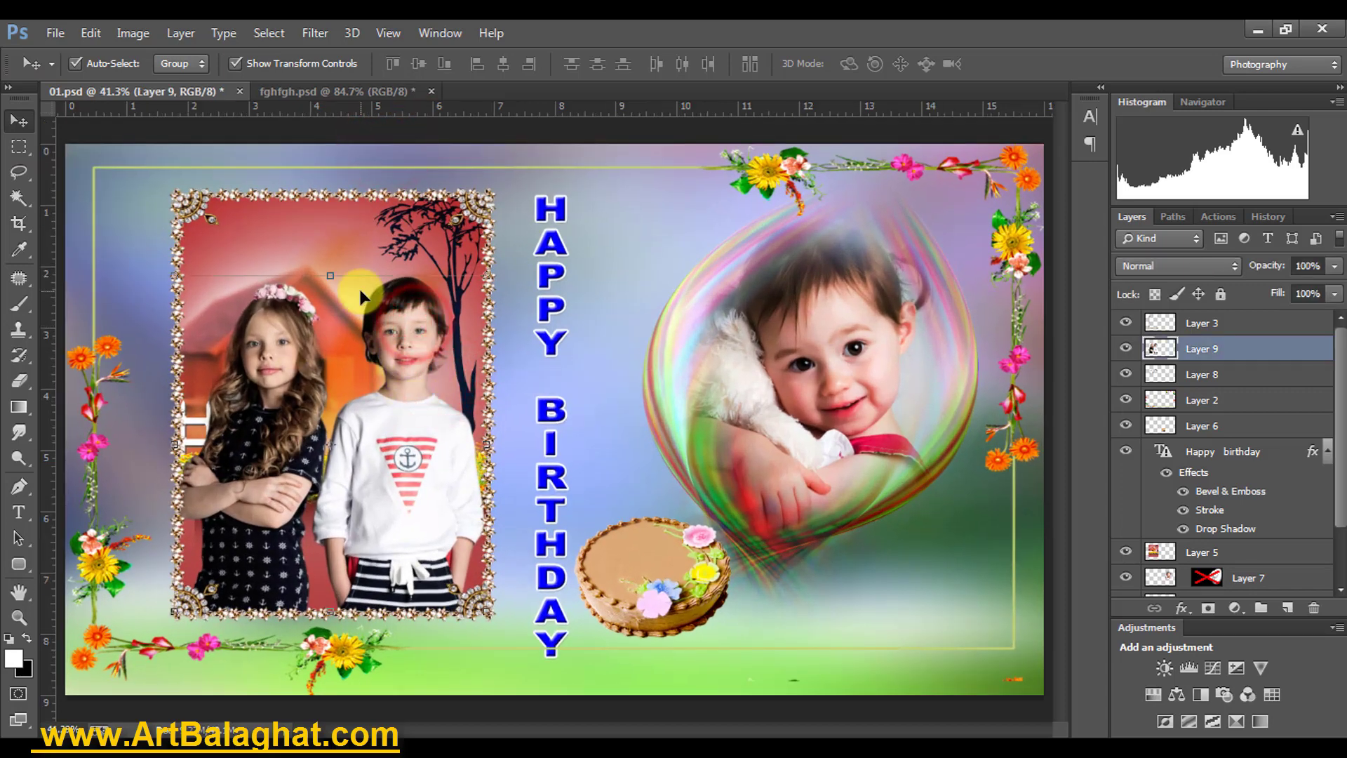
{"action": "left_click", "coordinate": [1217, 323]}
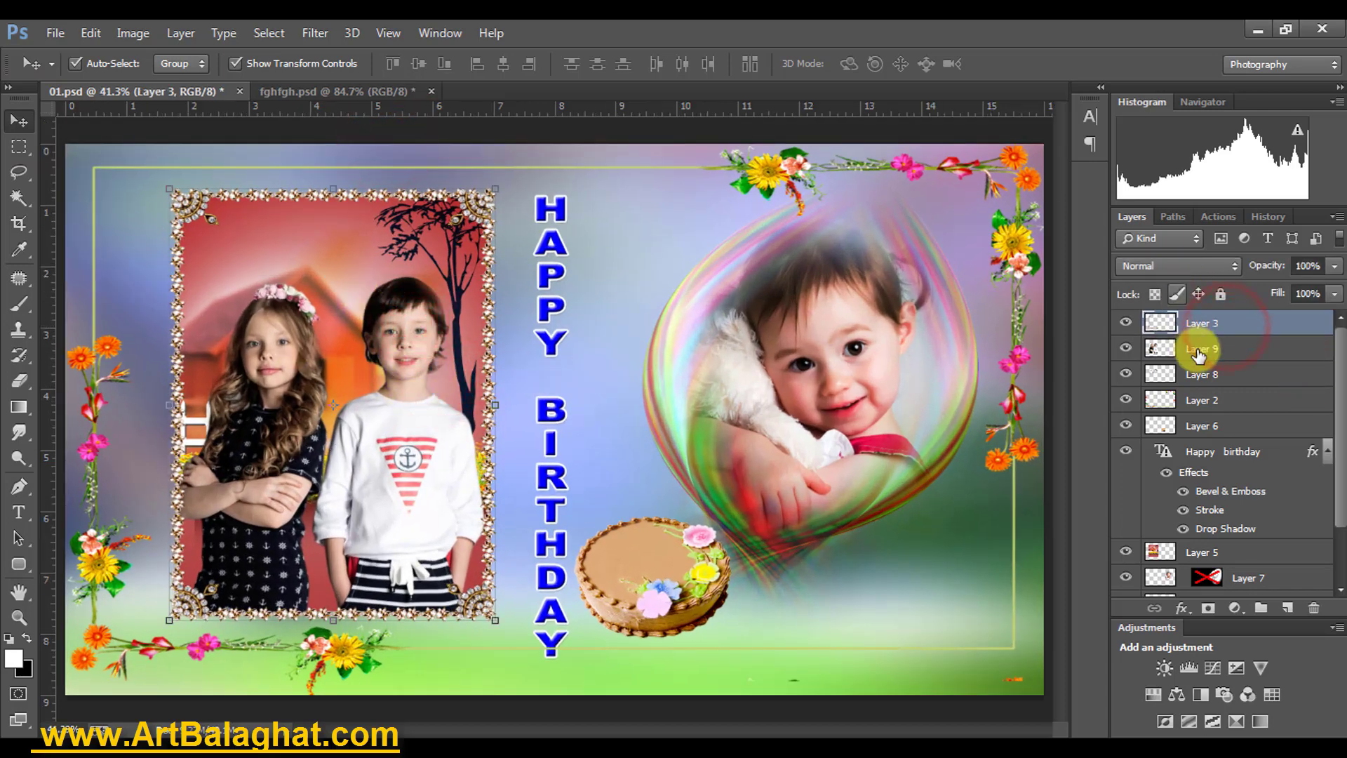
{"action": "left_click", "coordinate": [1197, 348]}
{"action": "left_click", "coordinate": [1200, 375]}
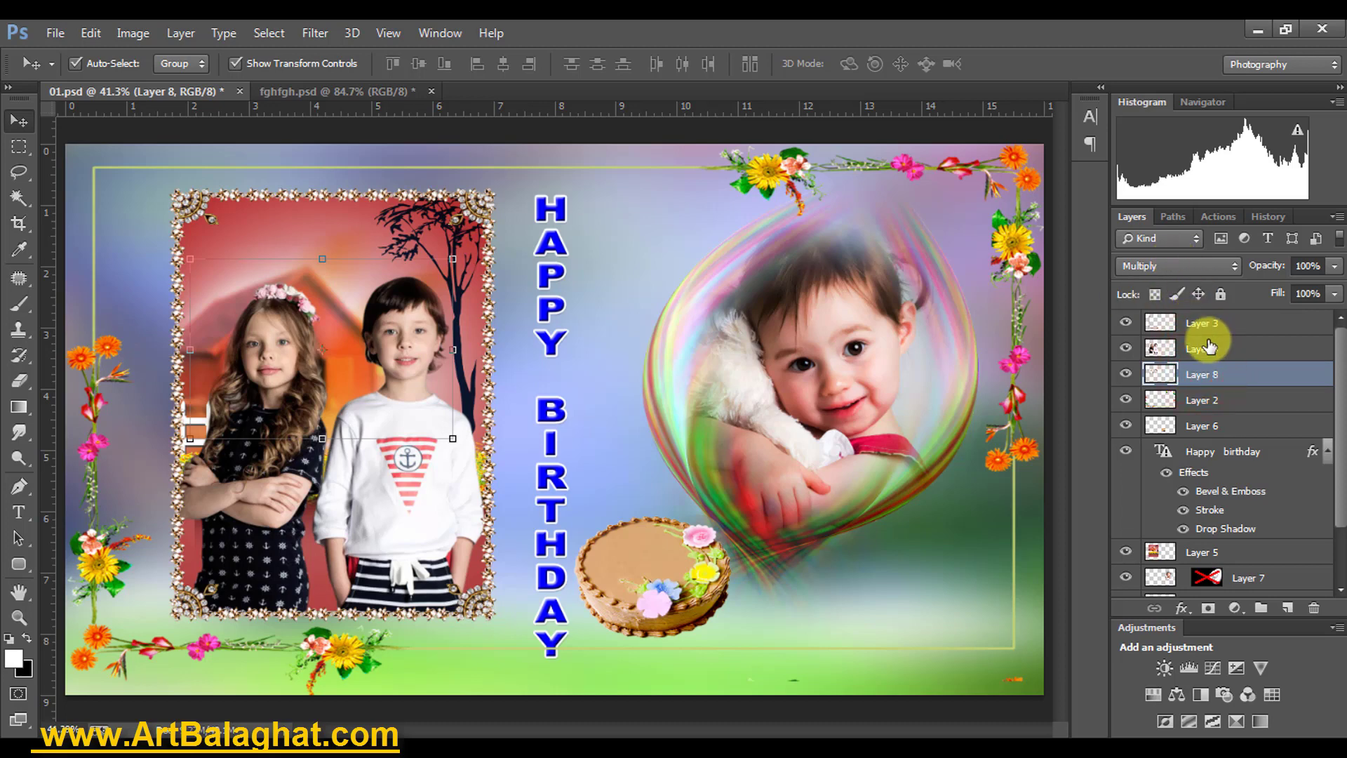
{"action": "left_click", "coordinate": [1209, 347]}
{"action": "left_click", "coordinate": [1126, 347]}
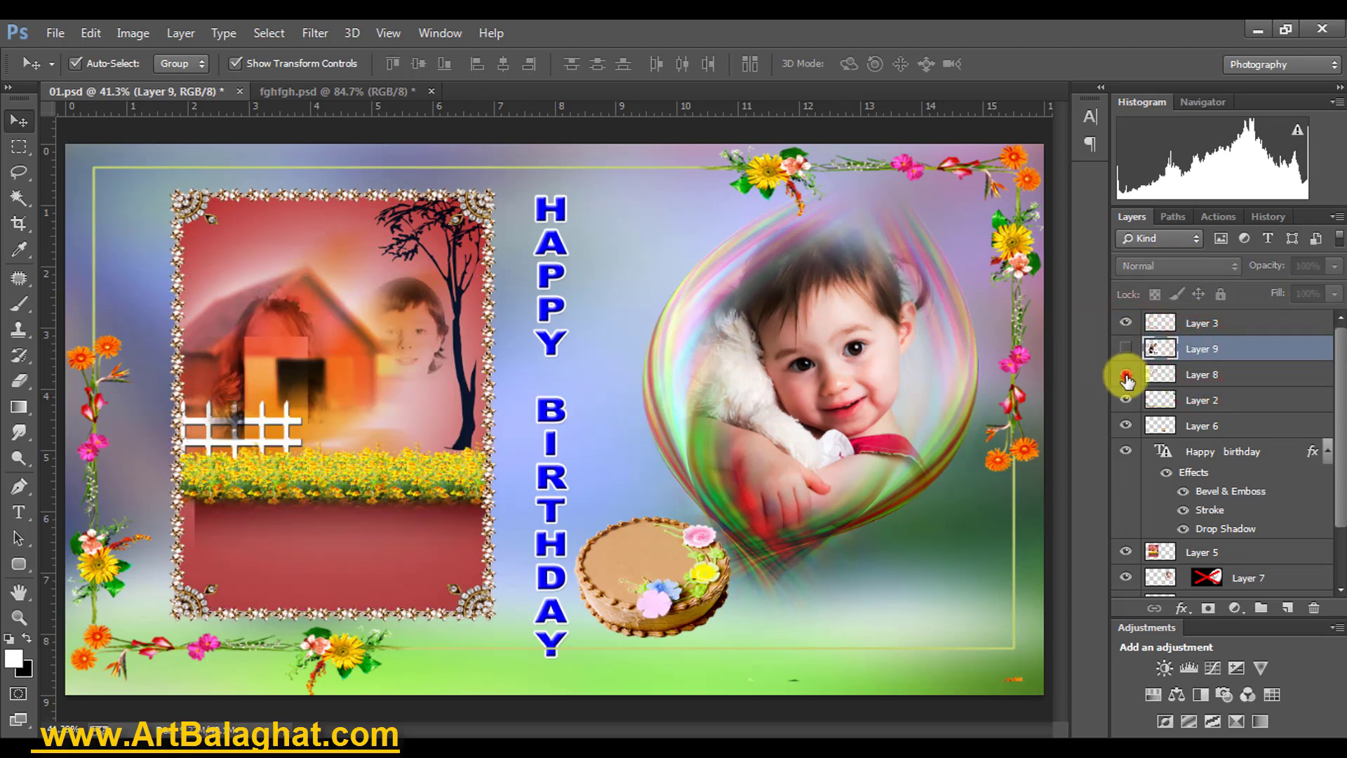
{"action": "left_click", "coordinate": [1127, 374]}
{"action": "left_click", "coordinate": [1264, 374]}
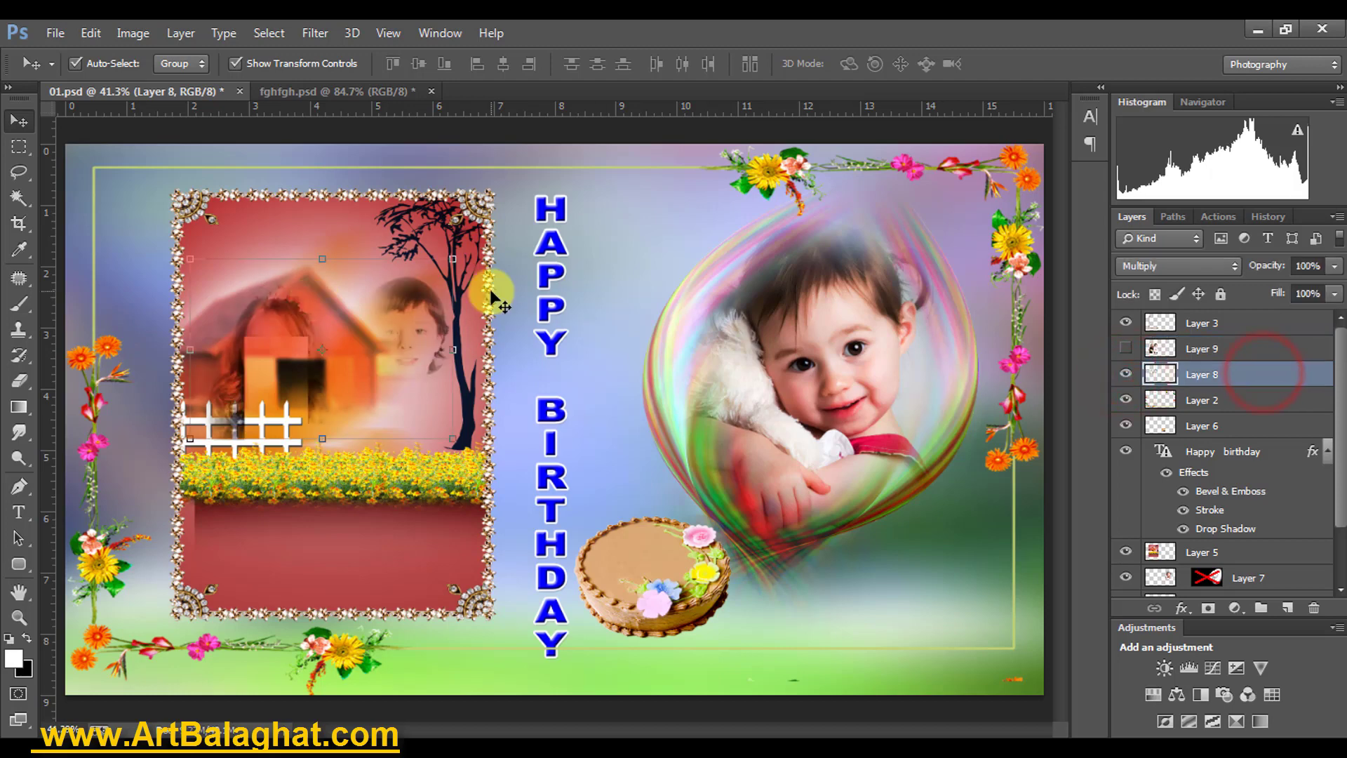
{"action": "left_click", "coordinate": [1137, 266]}
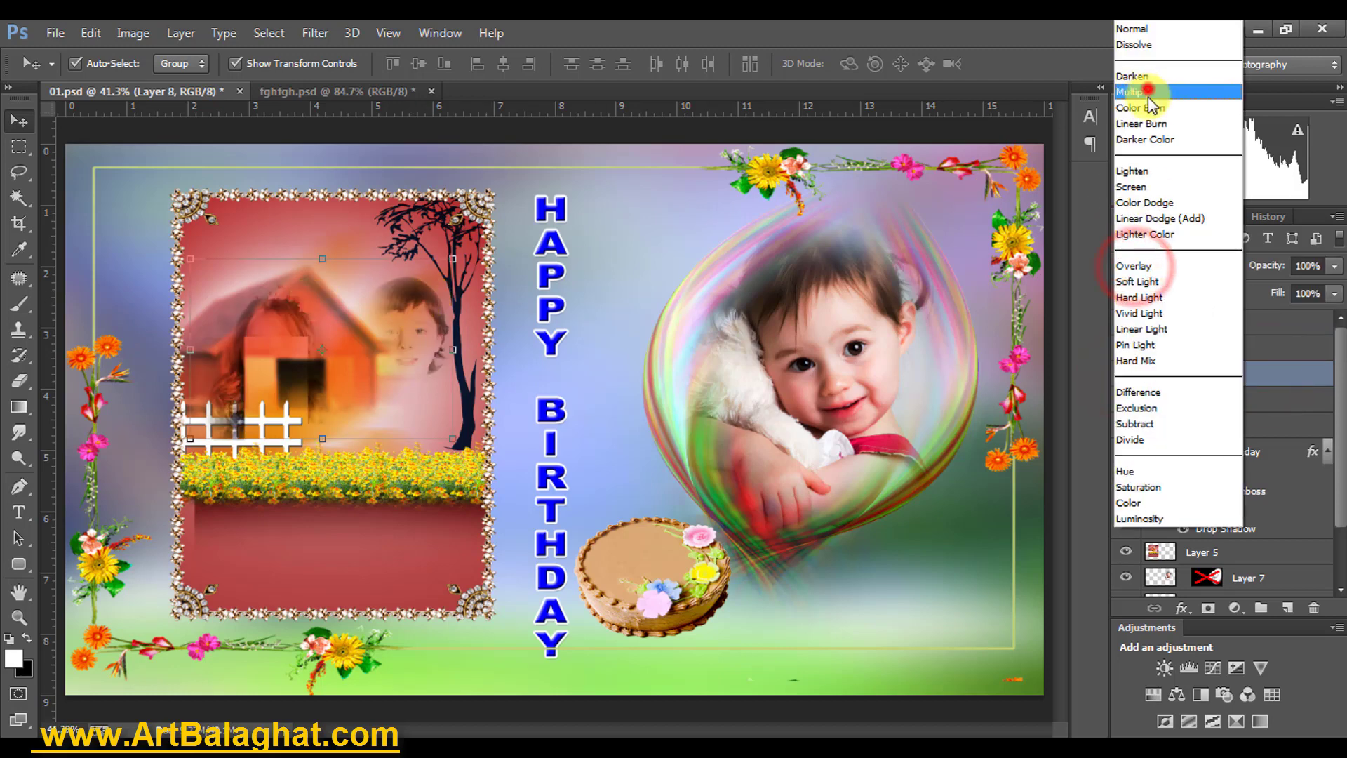
{"action": "left_click", "coordinate": [1148, 92]}
{"action": "left_click", "coordinate": [1168, 266]}
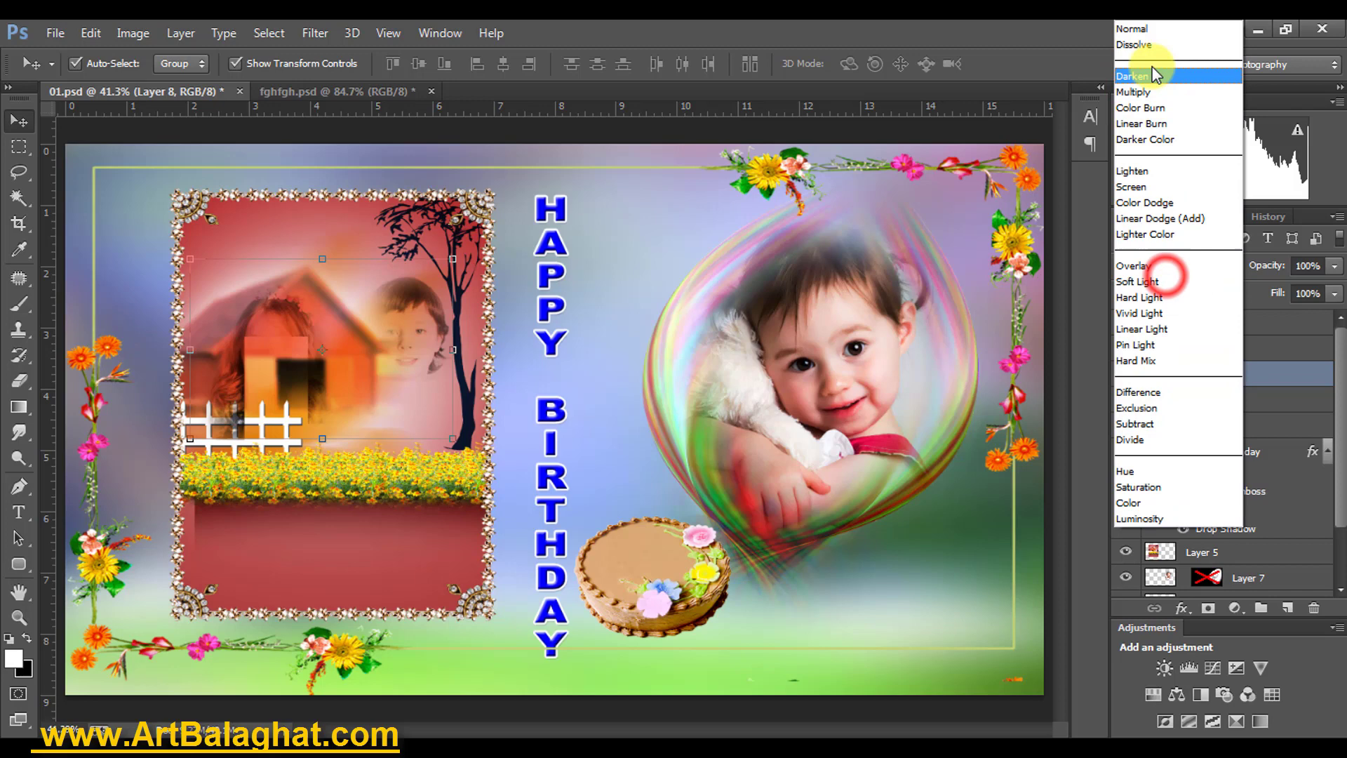
{"action": "left_click", "coordinate": [1135, 29]}
{"action": "left_click", "coordinate": [1162, 266]}
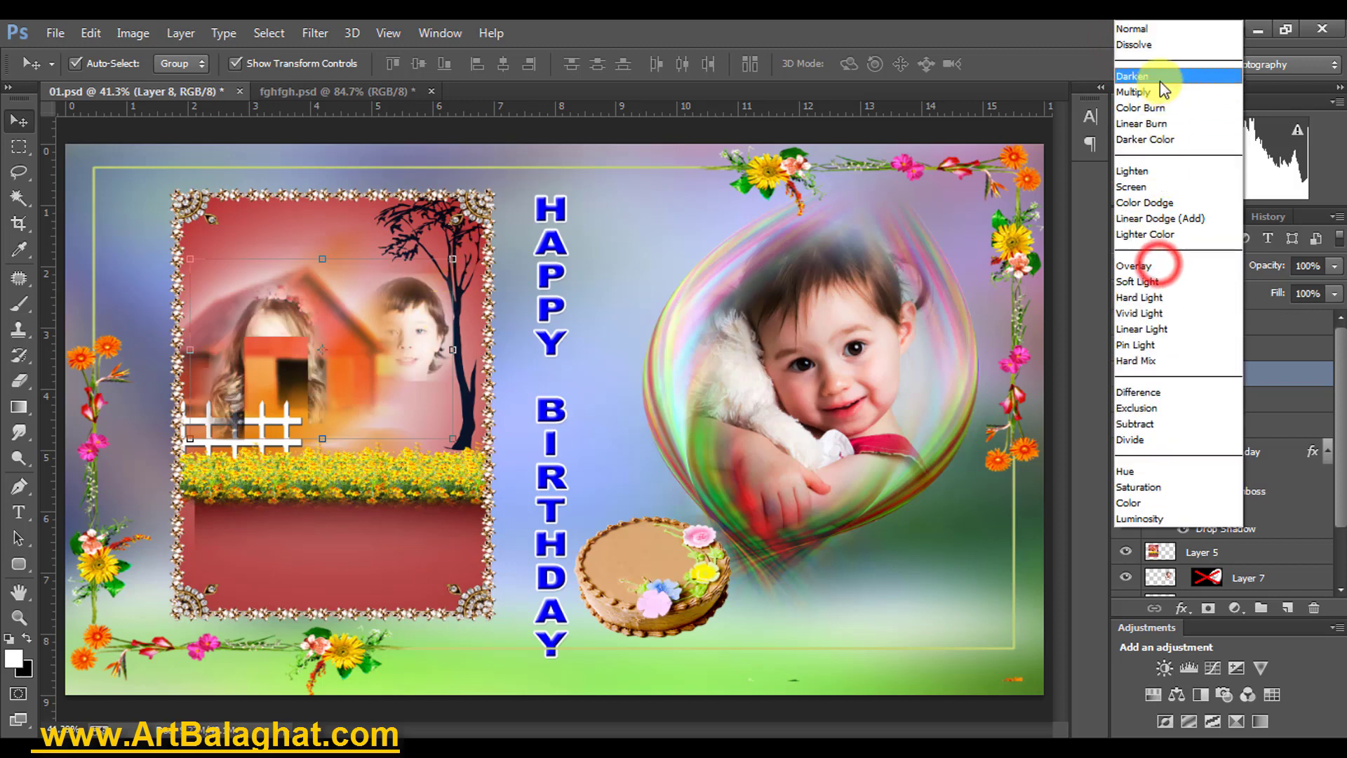
{"action": "left_click", "coordinate": [1151, 87]}
{"action": "left_click", "coordinate": [1128, 326]}
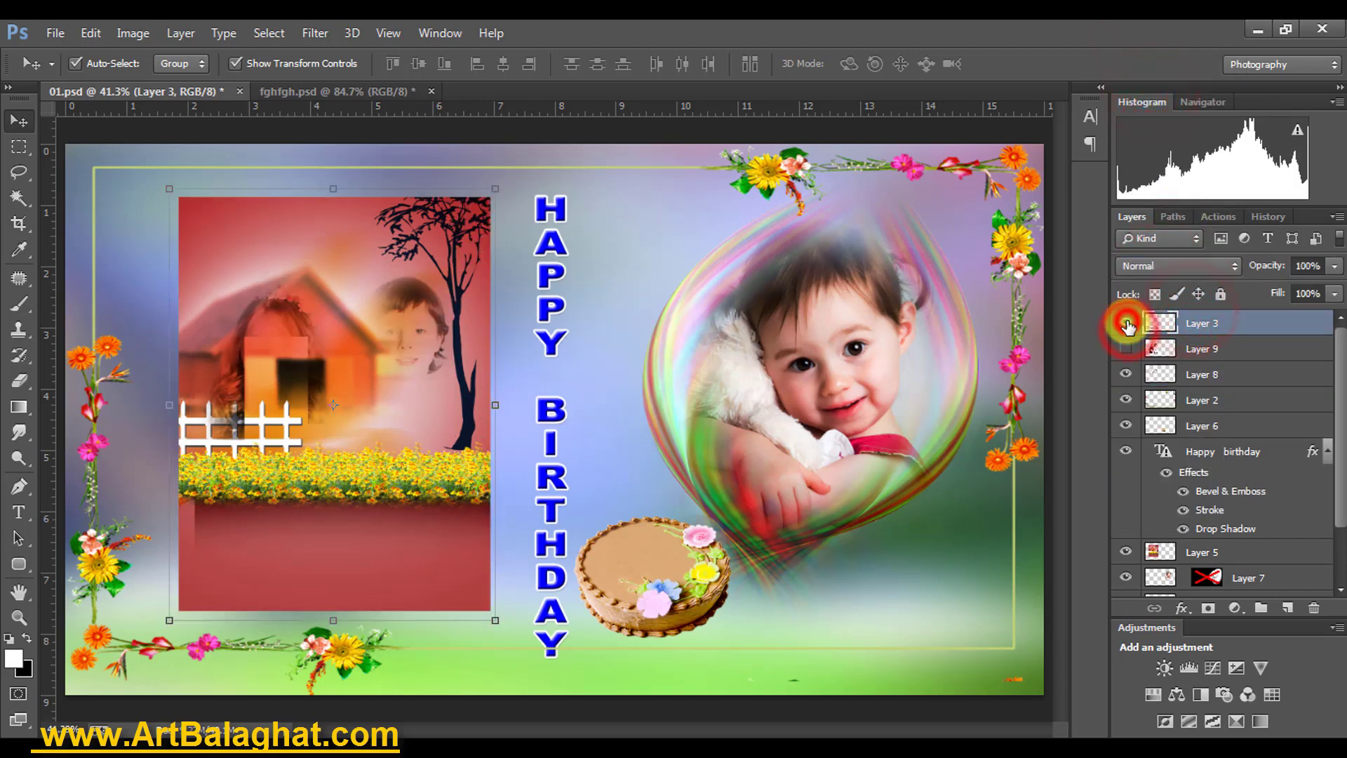
{"action": "left_click", "coordinate": [1126, 349]}
{"action": "left_click", "coordinate": [870, 357]}
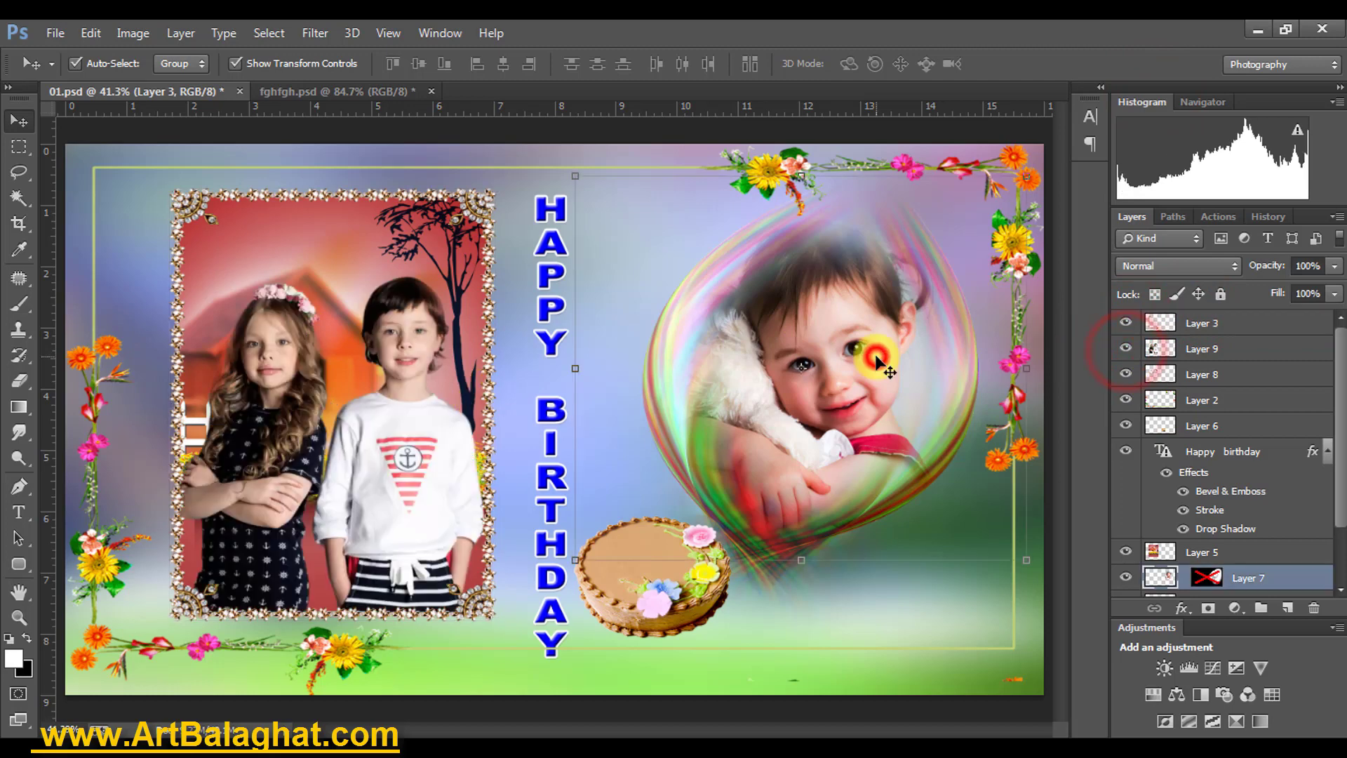
{"action": "left_click", "coordinate": [1125, 578]}
{"action": "left_click", "coordinate": [1125, 578]}
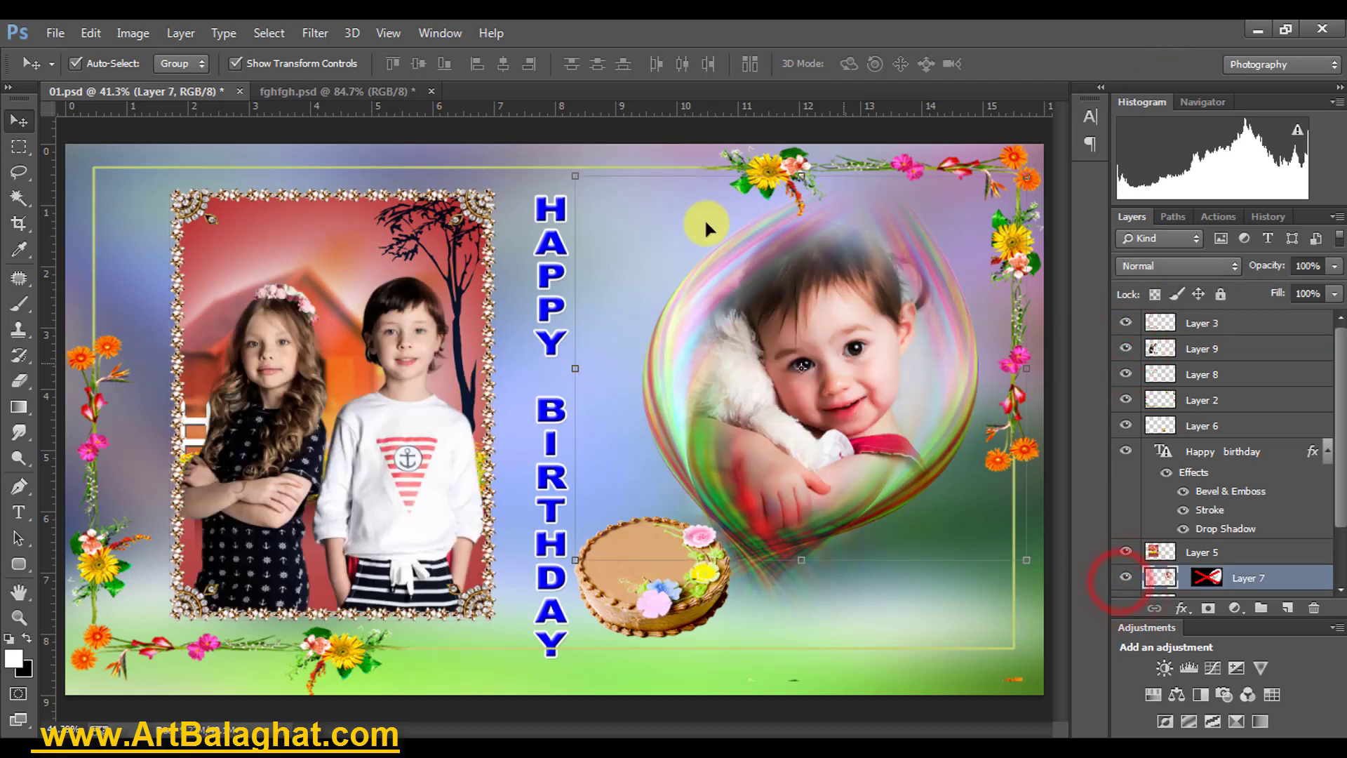
{"action": "left_click", "coordinate": [602, 388]}
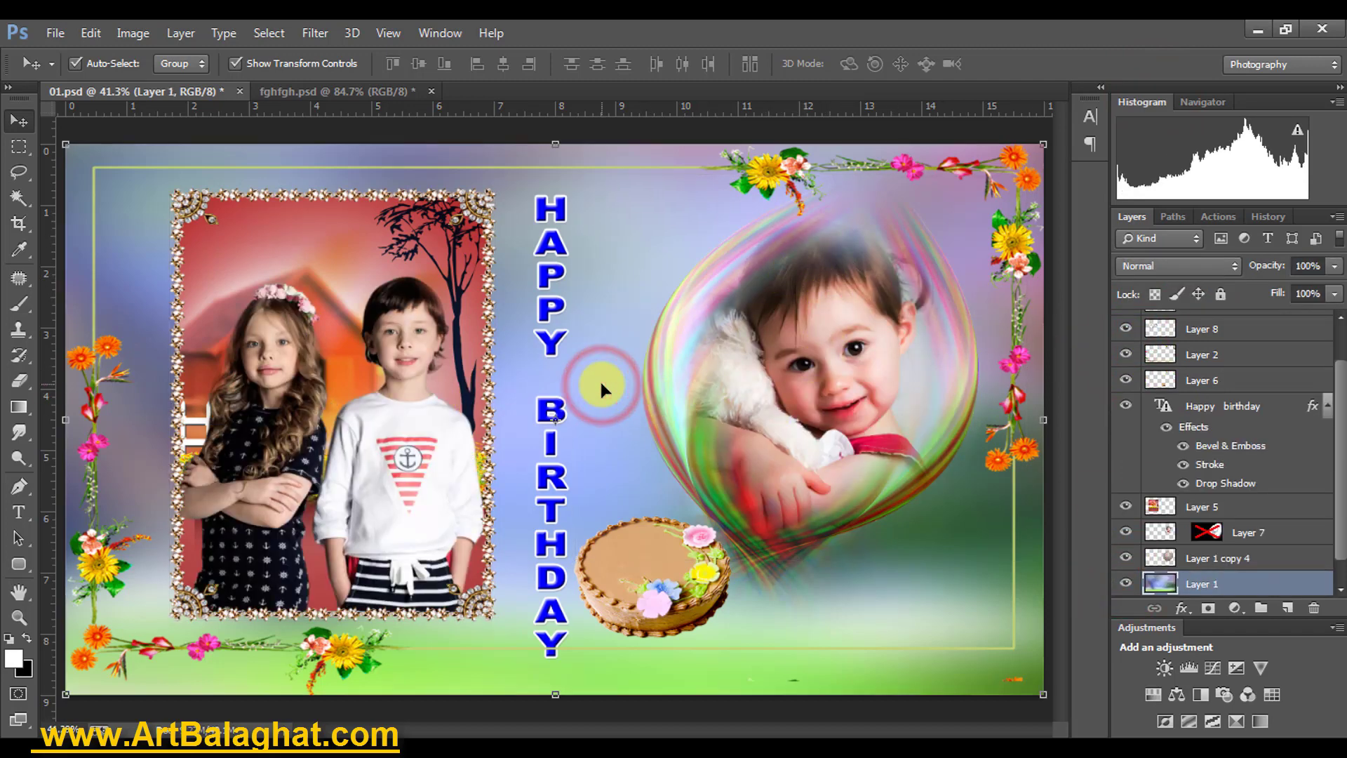
{"action": "left_click_drag", "start_coordinate": [812, 471], "coordinate": [730, 422]}
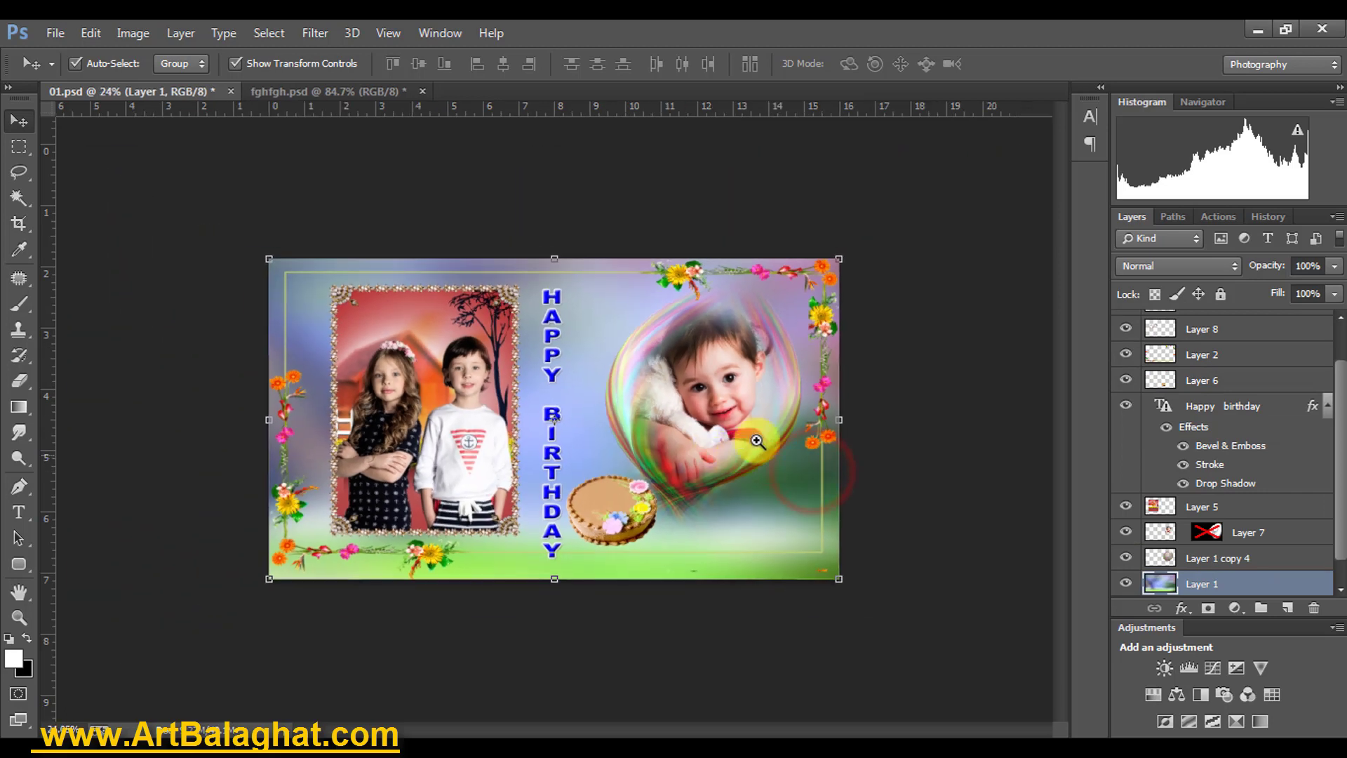
{"action": "right_click", "coordinate": [695, 371]}
{"action": "left_click", "coordinate": [723, 384]}
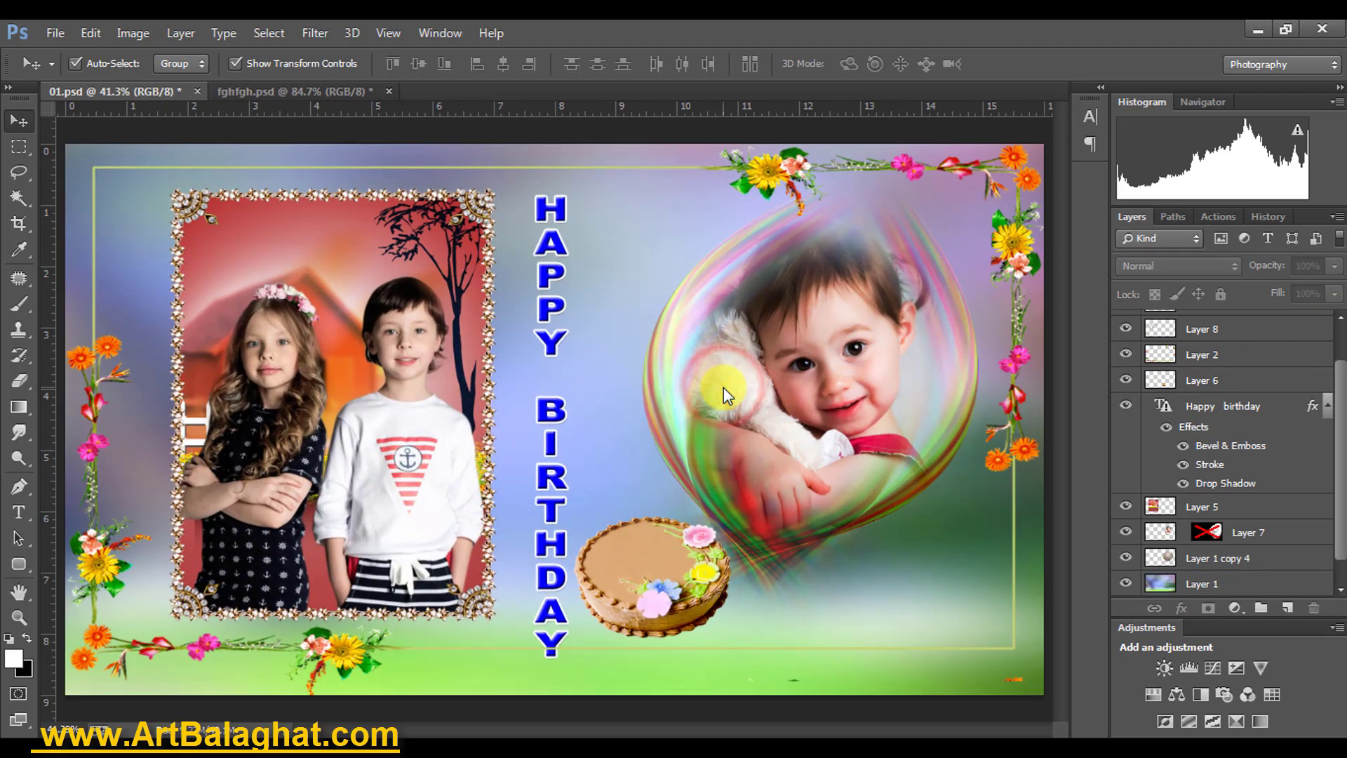
Restore the default black and white colour swatches.
{"action": "key", "text": "alt+d"}
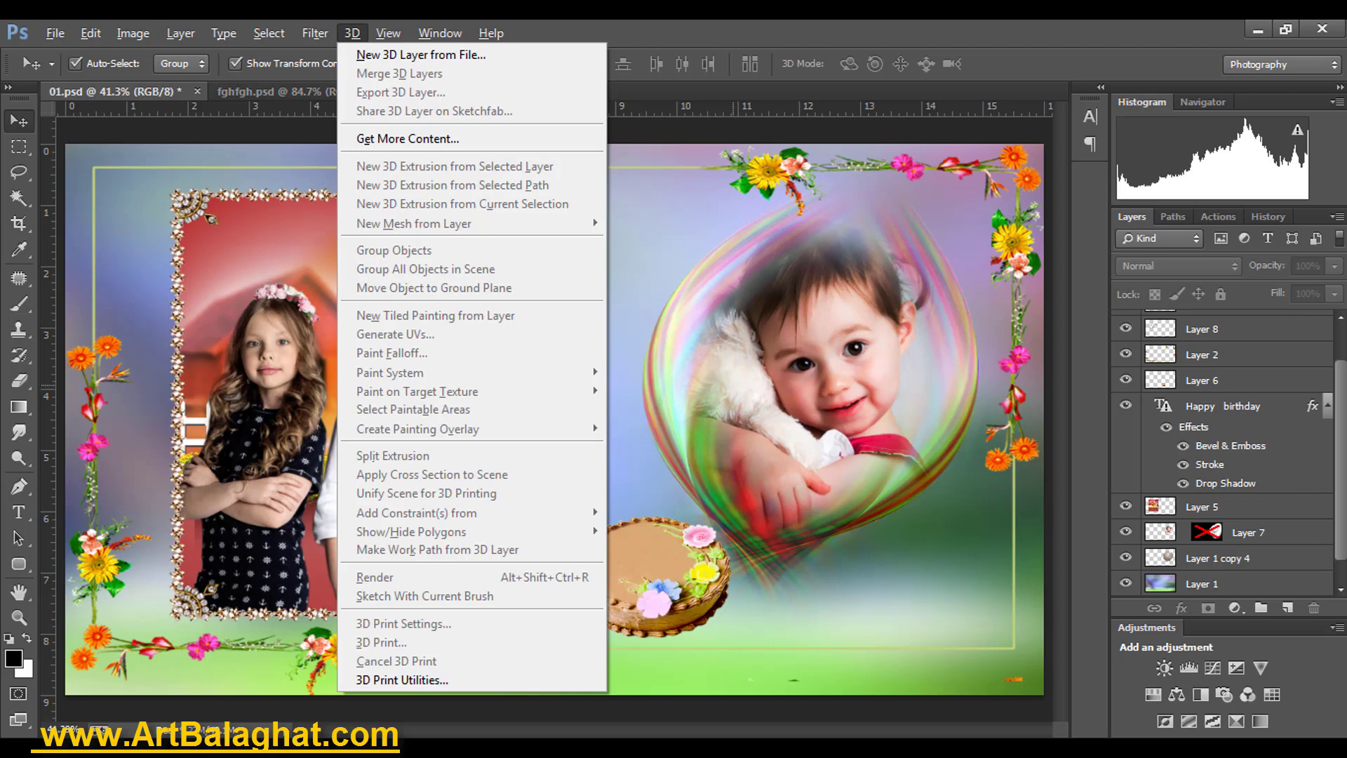
{"action": "left_click", "coordinate": [21, 125]}
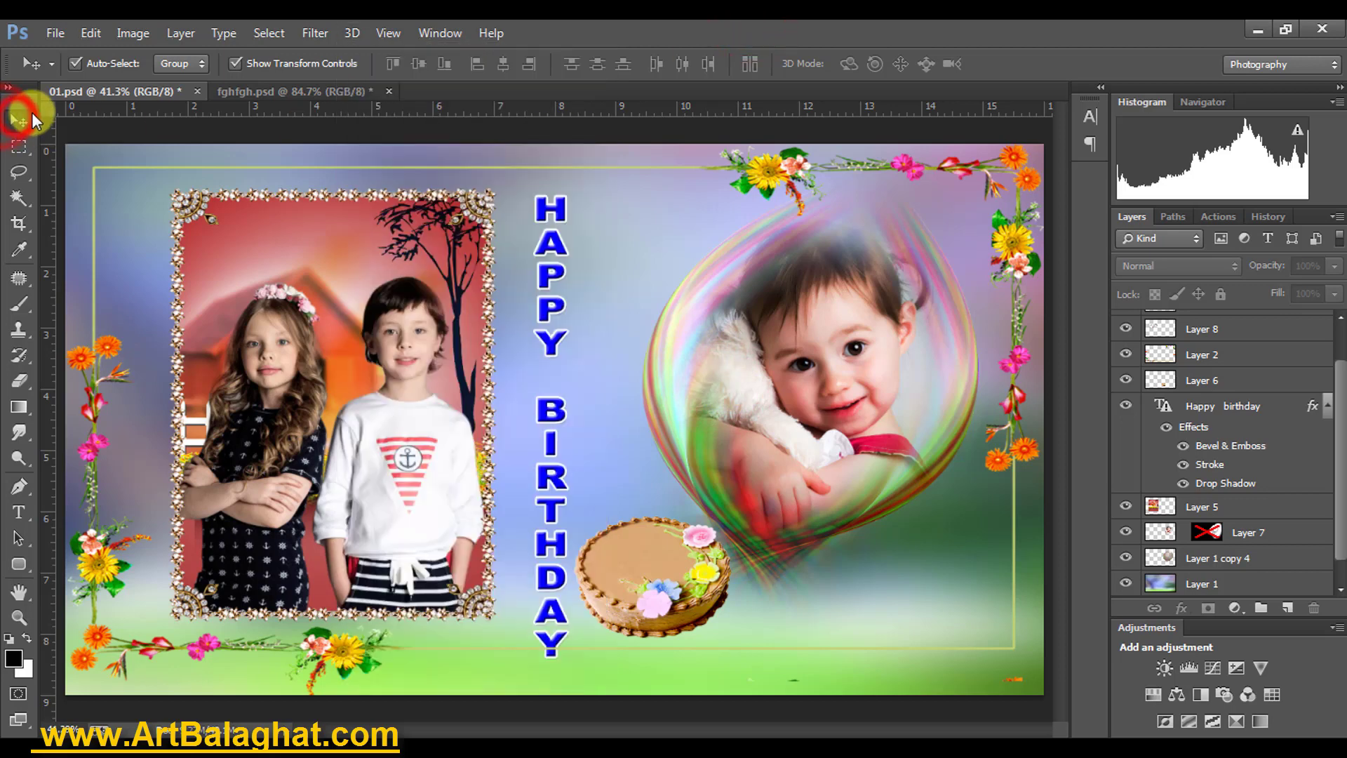
{"action": "left_click", "coordinate": [9, 639]}
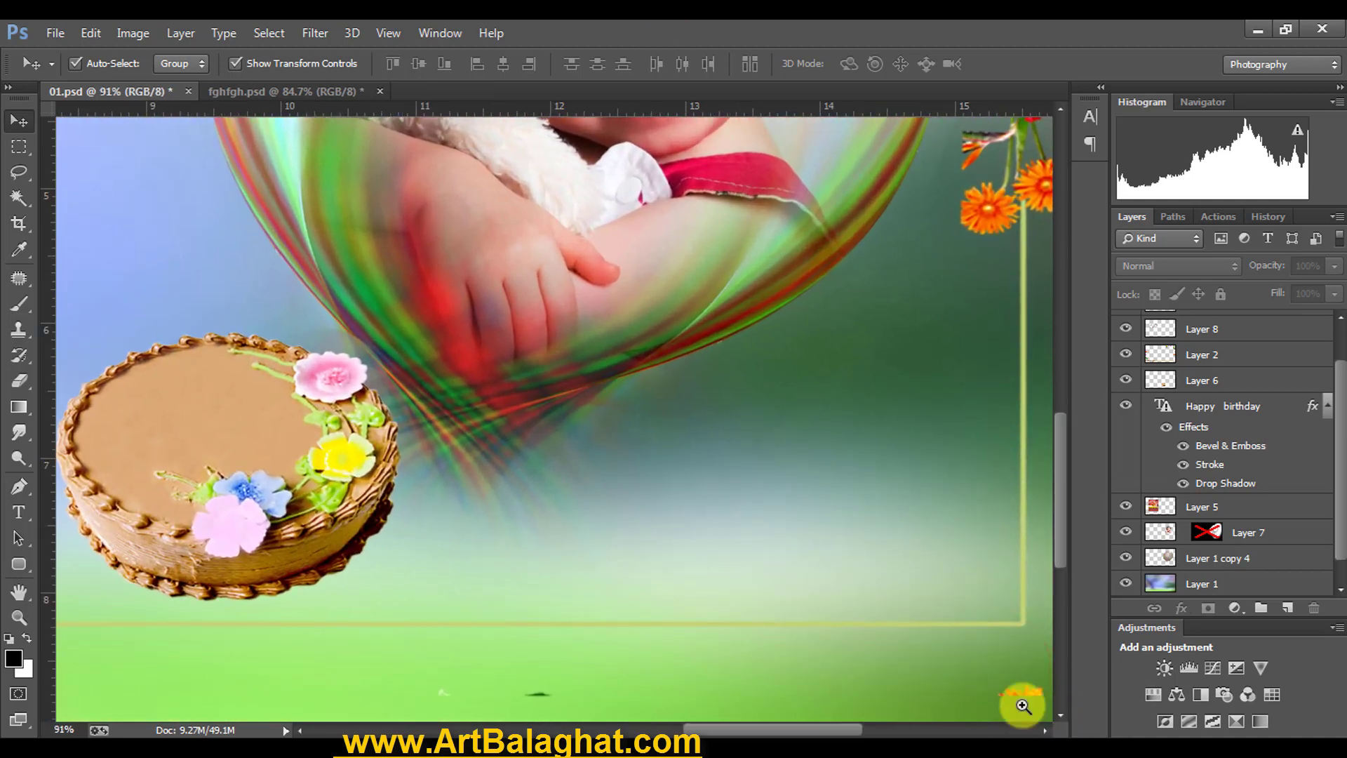
Zoom into the card's lower-right corner, select Layer 2, then fit the card on screen.
{"action": "left_click", "coordinate": [1018, 697]}
{"action": "left_click_drag", "start_coordinate": [1028, 698], "coordinate": [1026, 702]}
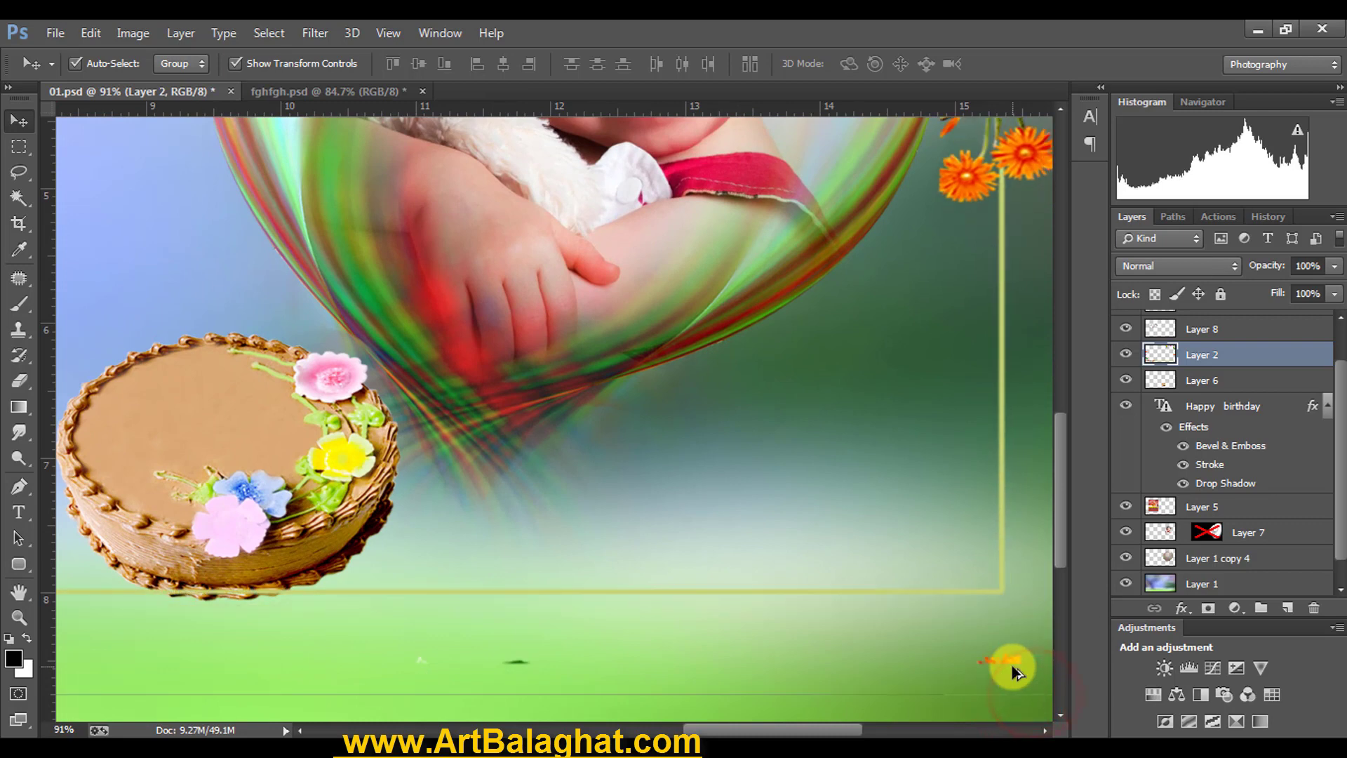
{"action": "left_click", "coordinate": [1025, 698]}
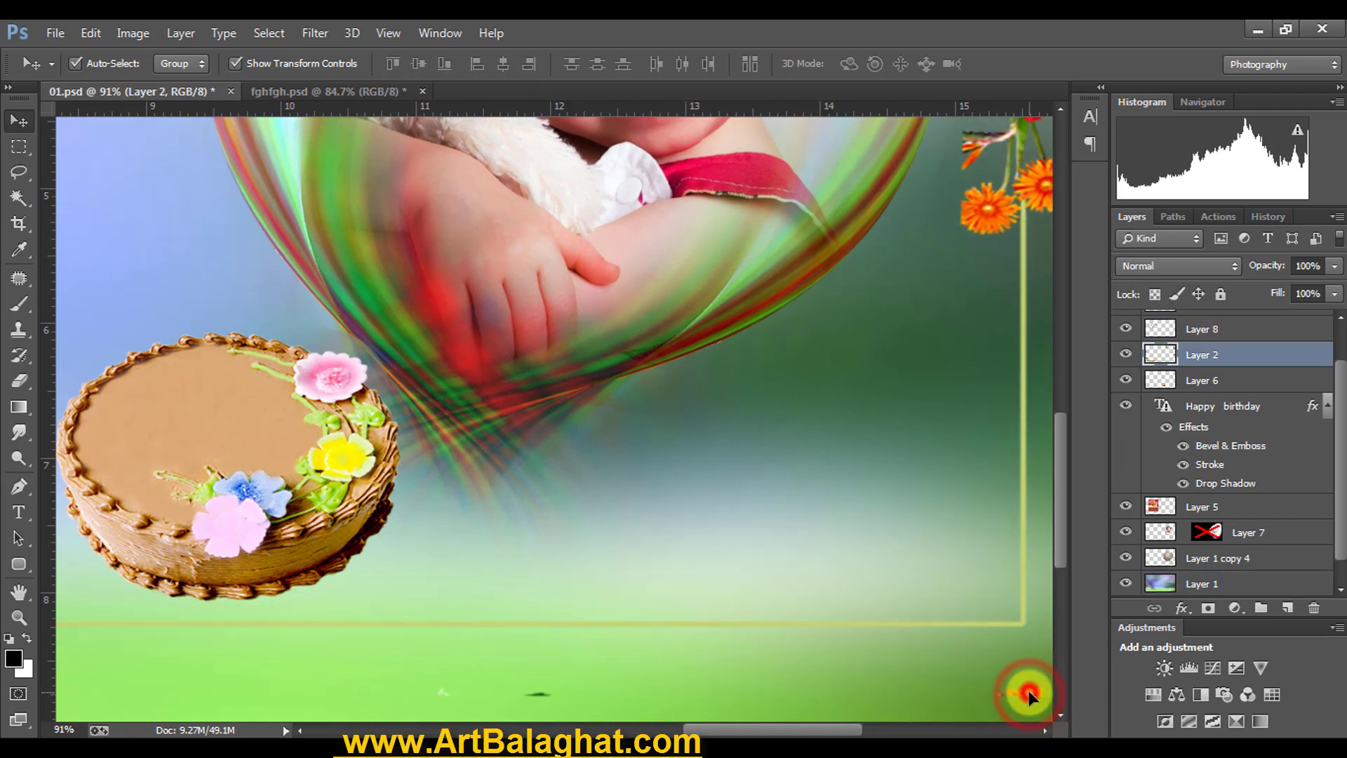
{"action": "right_click", "coordinate": [1029, 696]}
{"action": "left_click", "coordinate": [1053, 602]}
{"action": "right_click", "coordinate": [807, 448]}
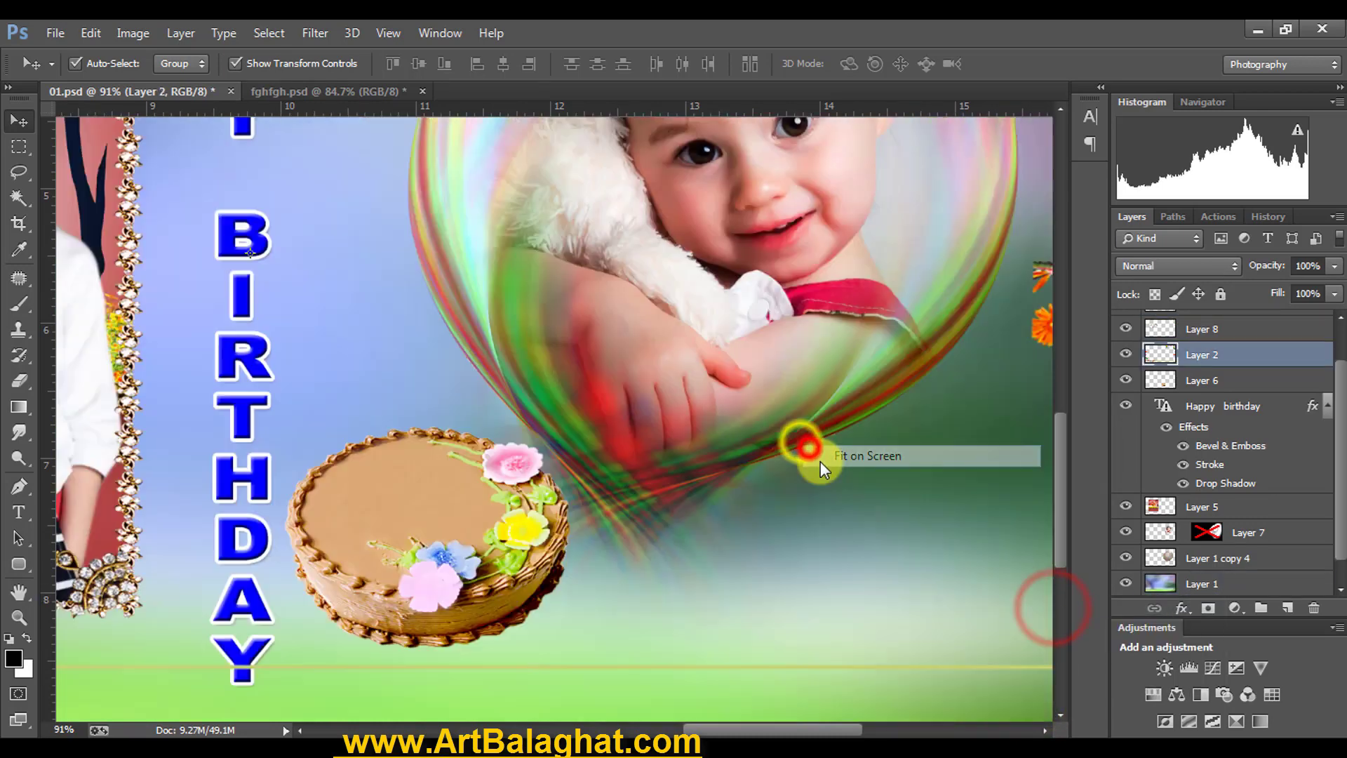
{"action": "left_click", "coordinate": [821, 457]}
Draw a rectangular selection along the card's bottom-right edge, then clear it.
{"action": "left_click", "coordinate": [17, 146]}
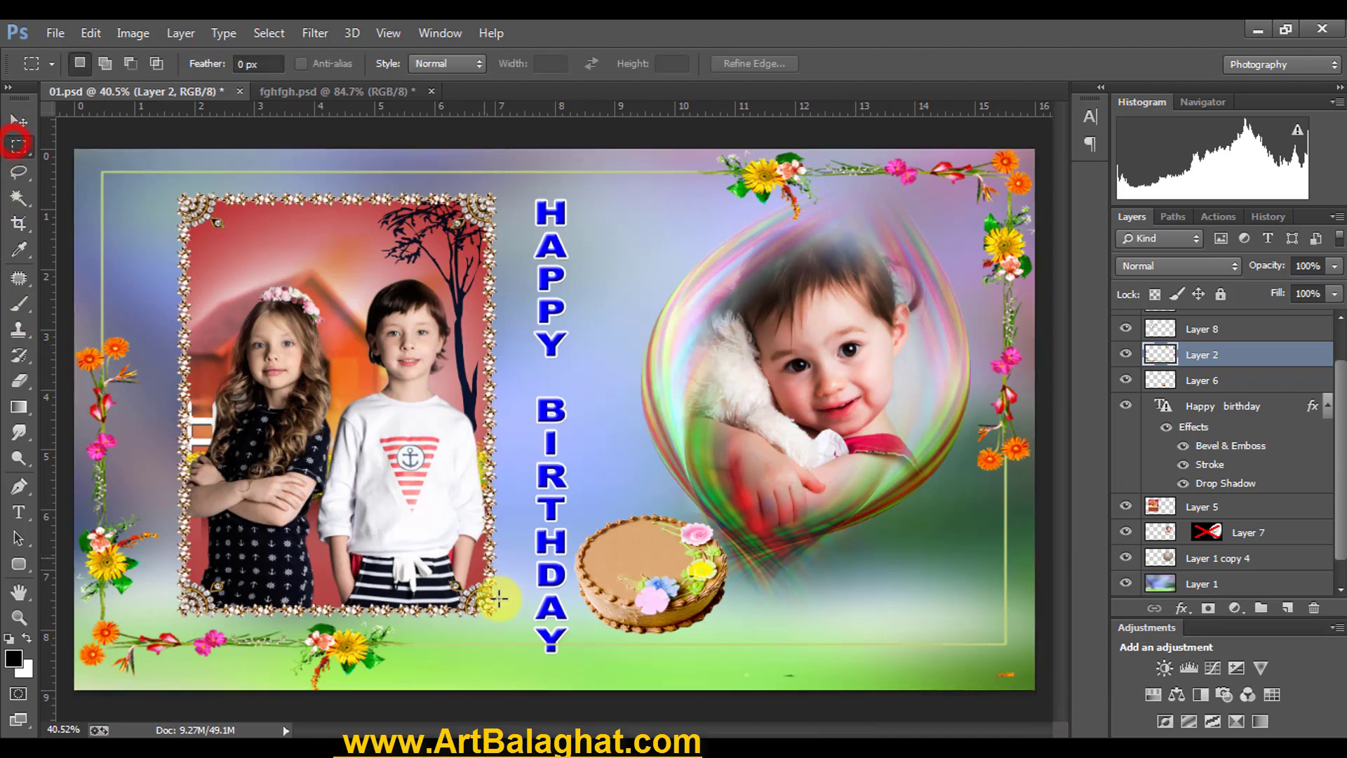
{"action": "left_click_drag", "start_coordinate": [659, 660], "coordinate": [1081, 713]}
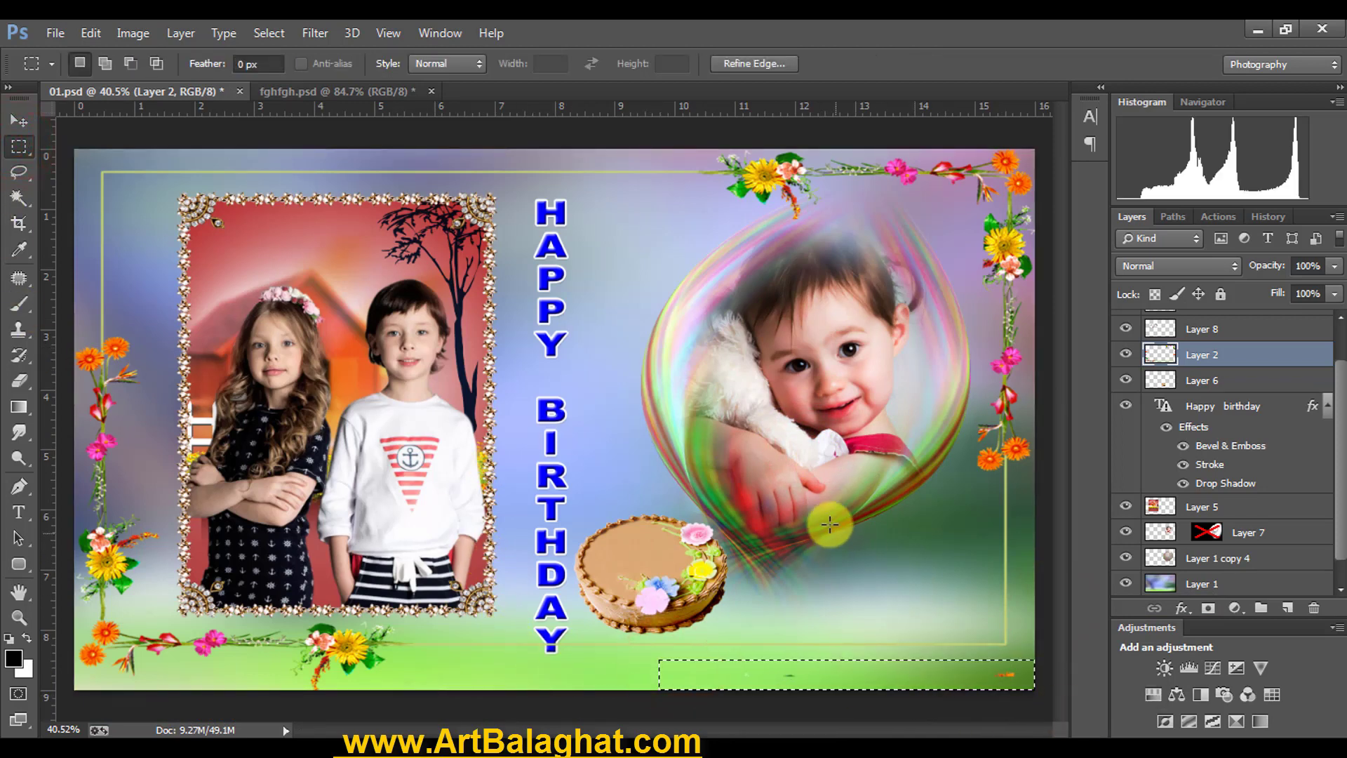
{"action": "key", "text": "ctrl+d"}
{"action": "key", "text": "v"}
{"action": "left_click", "coordinate": [388, 33]}
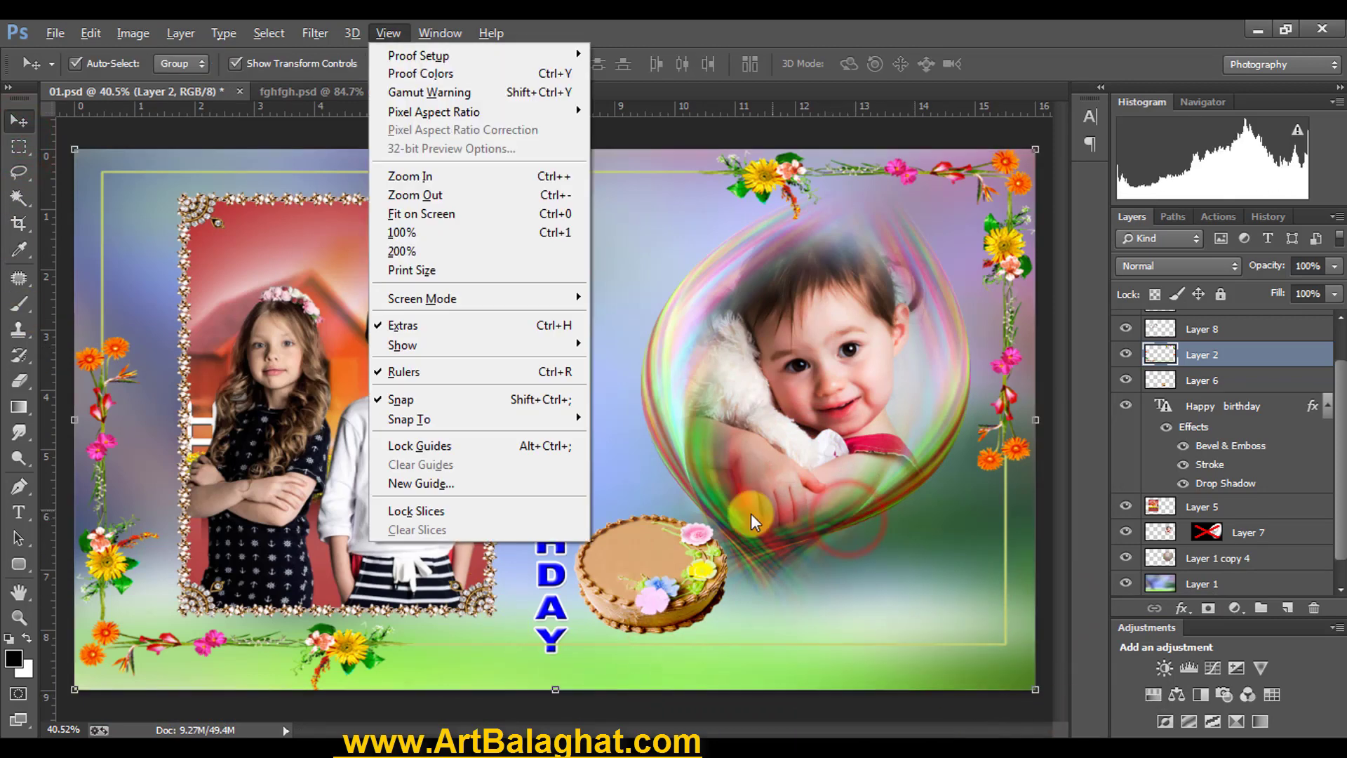
{"action": "left_click", "coordinate": [575, 28]}
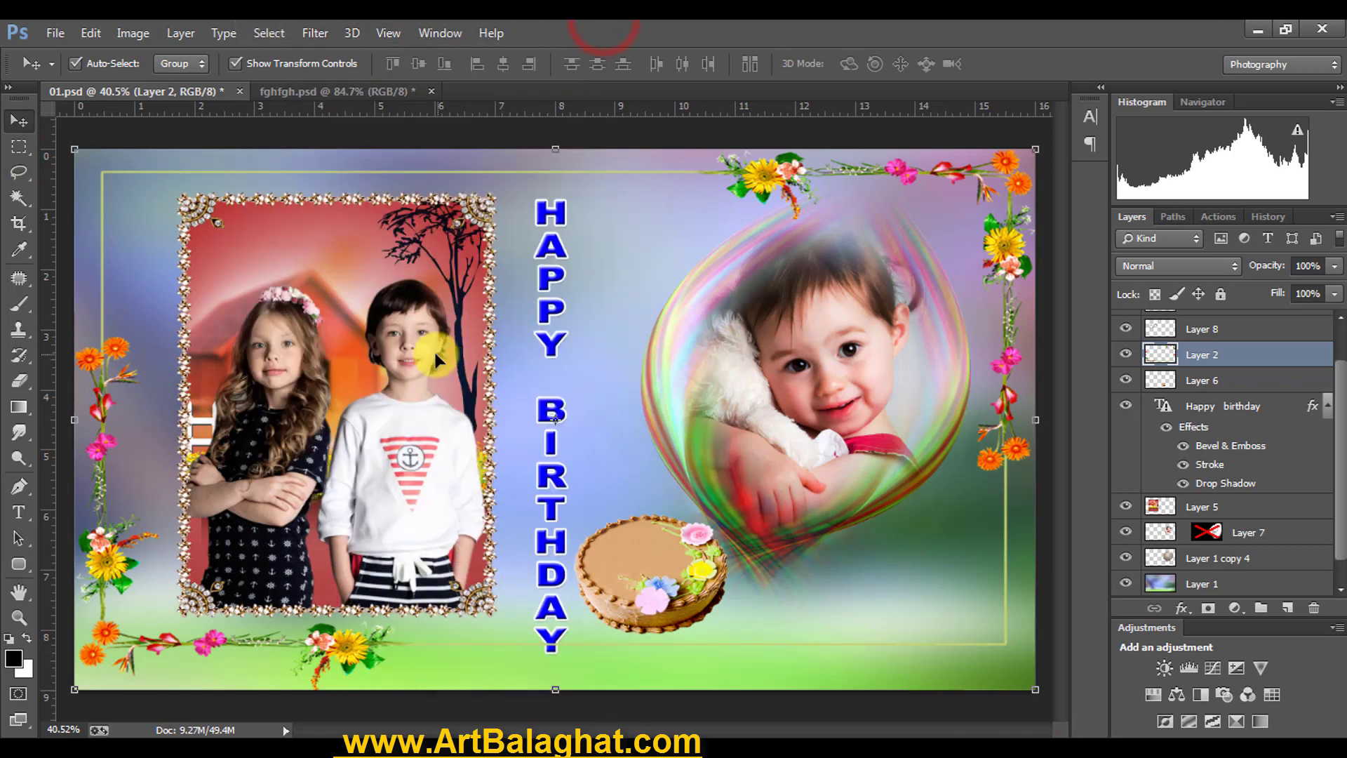
Move the vertical HAPPY BIRTHDAY text up and left, nudge it up once, then deselect.
{"action": "key", "text": "ctrl+v"}
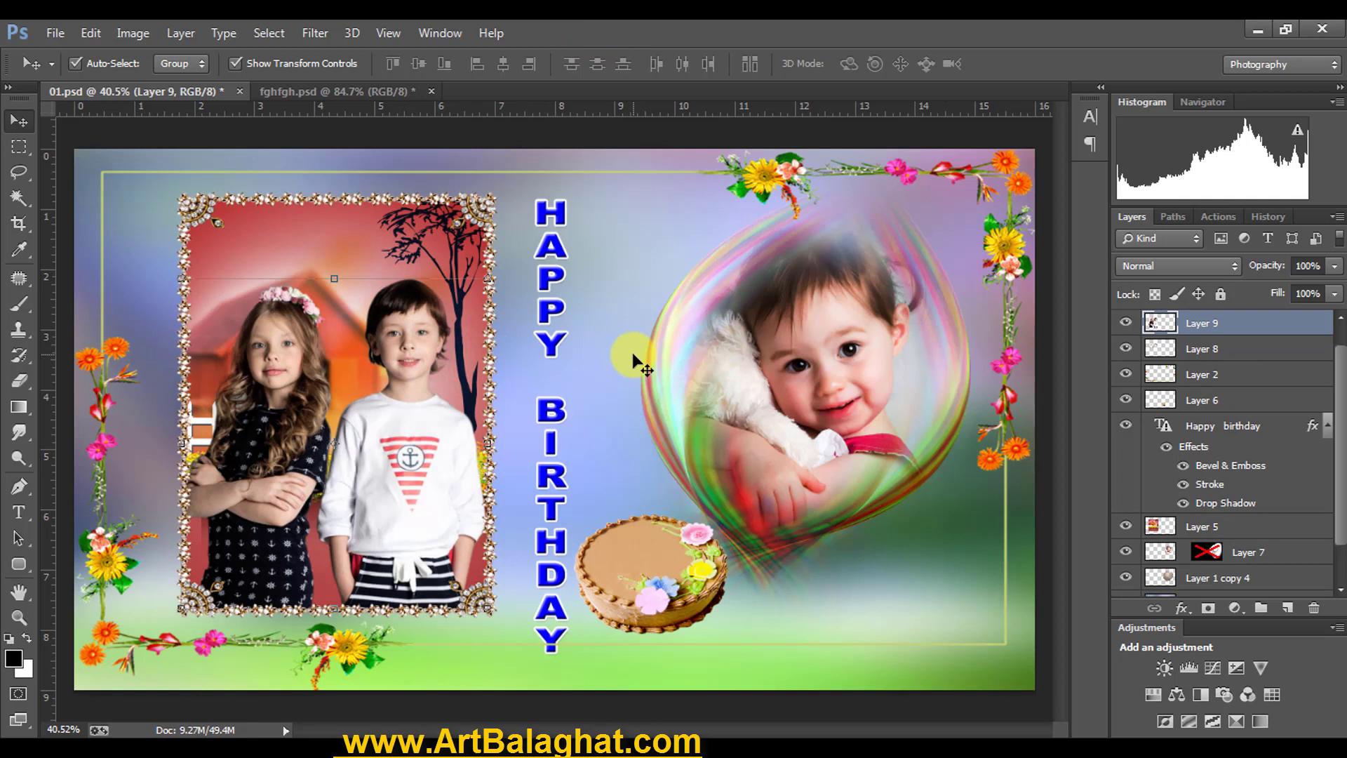
{"action": "left_click_drag", "start_coordinate": [548, 341], "coordinate": [536, 326]}
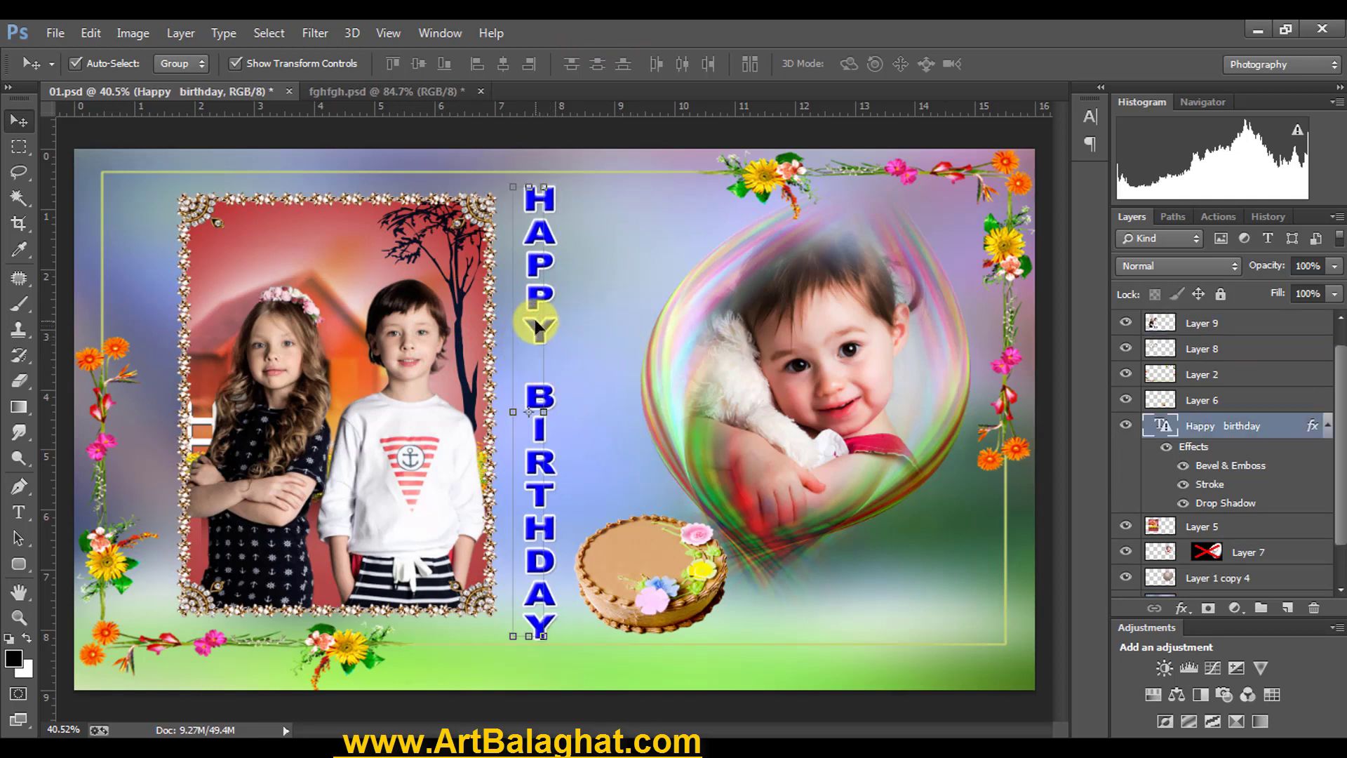
{"action": "key", "text": "Up"}
{"action": "key", "text": "Up"}
{"action": "key", "text": "Up"}
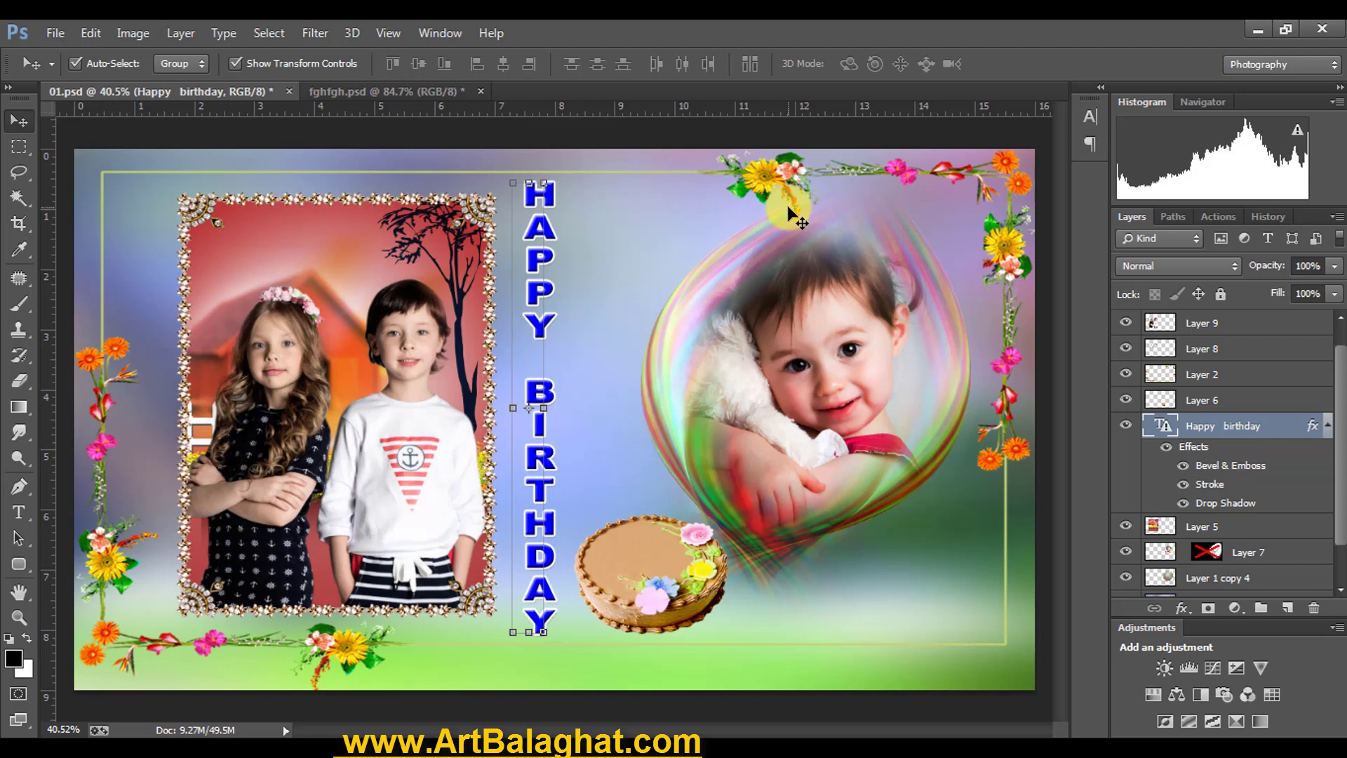
{"action": "left_click", "coordinate": [735, 138]}
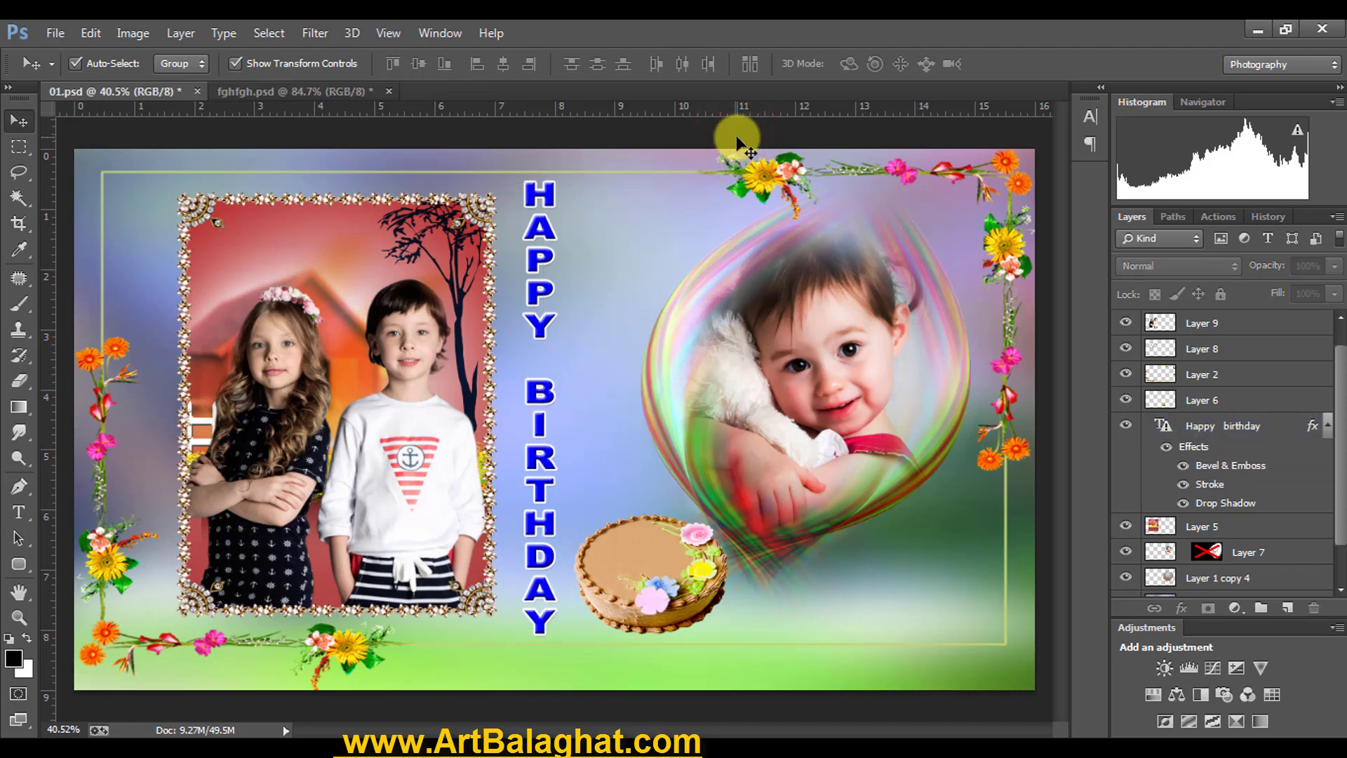